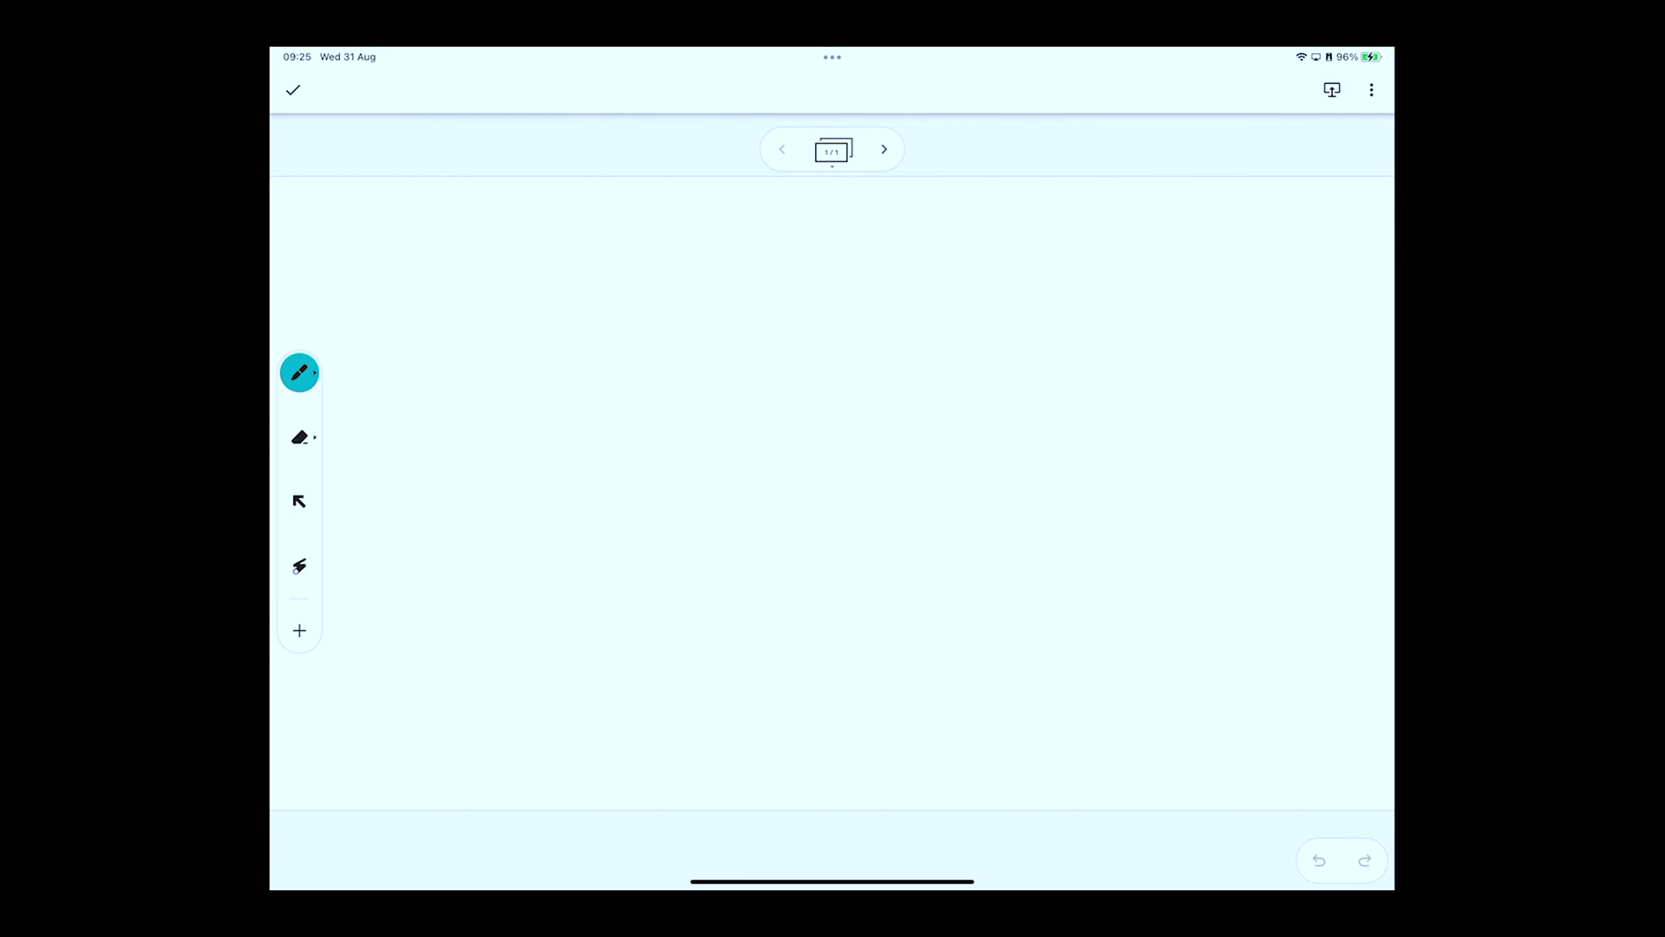
- Draw the left cyan box and handwrite .com inside it
left_click(299, 437)
left_click(300, 373)
left_click_drag(395, 442, 402, 579)
mouse_move(380, 442)
left_mouse_down()
mouse_move(661, 525)
mouse_move(395, 587)
left_mouse_up()
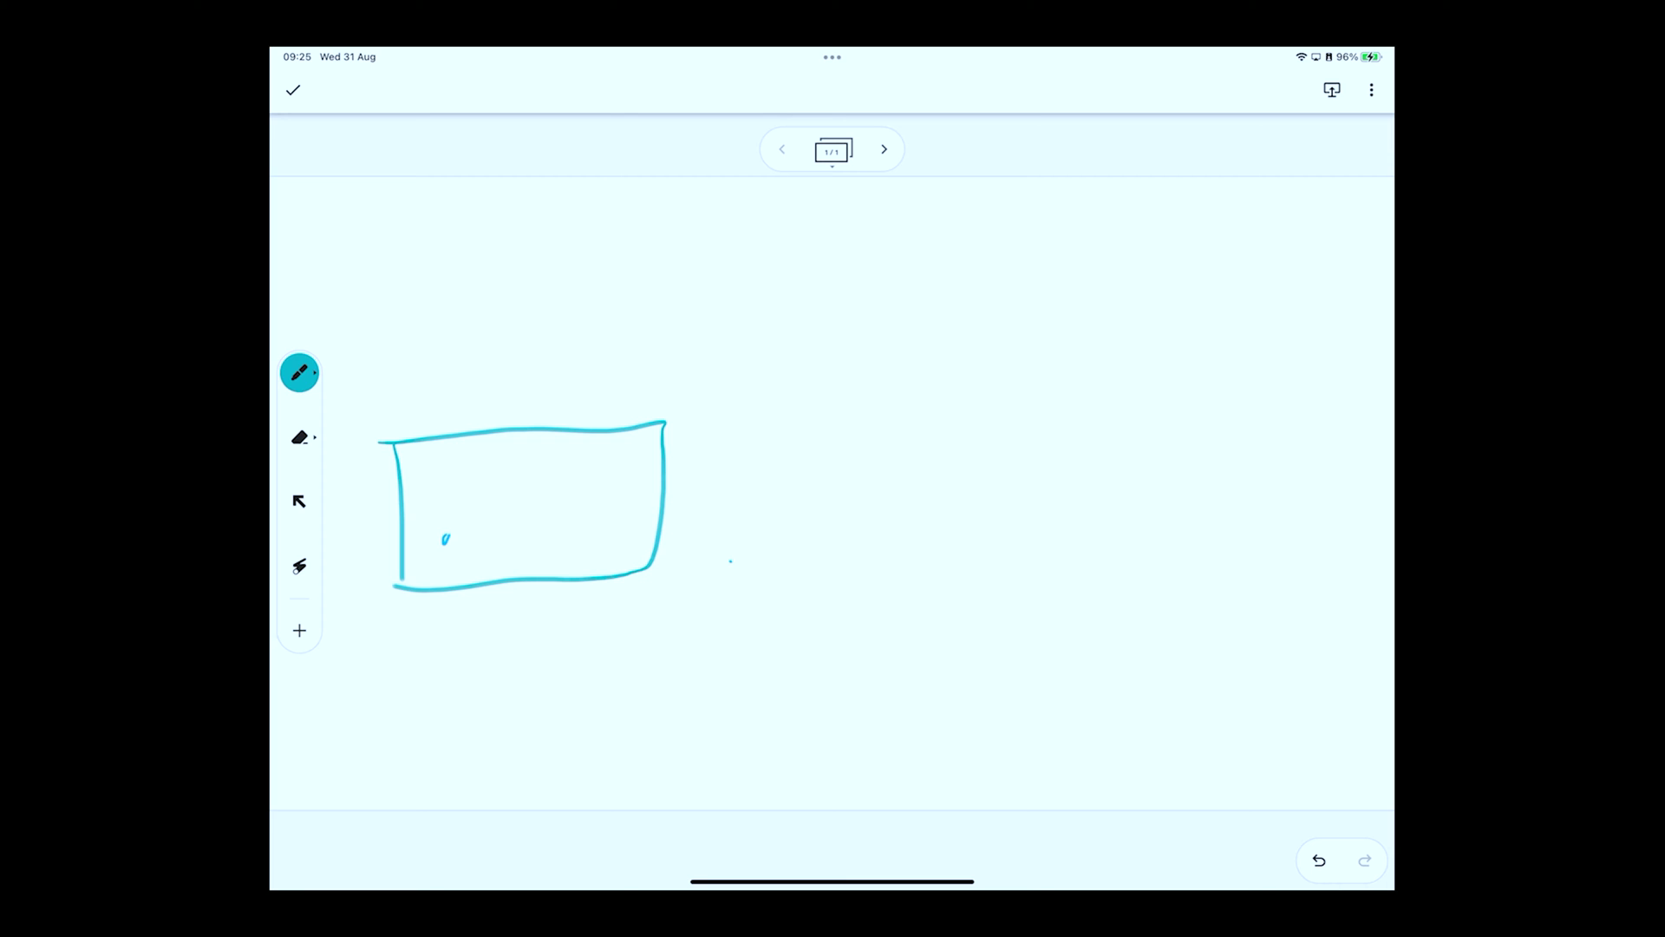
mouse_move(510, 486)
left_mouse_down()
mouse_move(508, 544)
mouse_move(529, 503)
left_mouse_up()
left_click_drag(568, 531, 620, 532)
- Draw a second box to its right and handwrite .com.au inside it
left_click_drag(810, 418, 828, 564)
mouse_move(810, 419)
left_mouse_down()
mouse_move(1115, 525)
mouse_move(830, 548)
left_mouse_up()
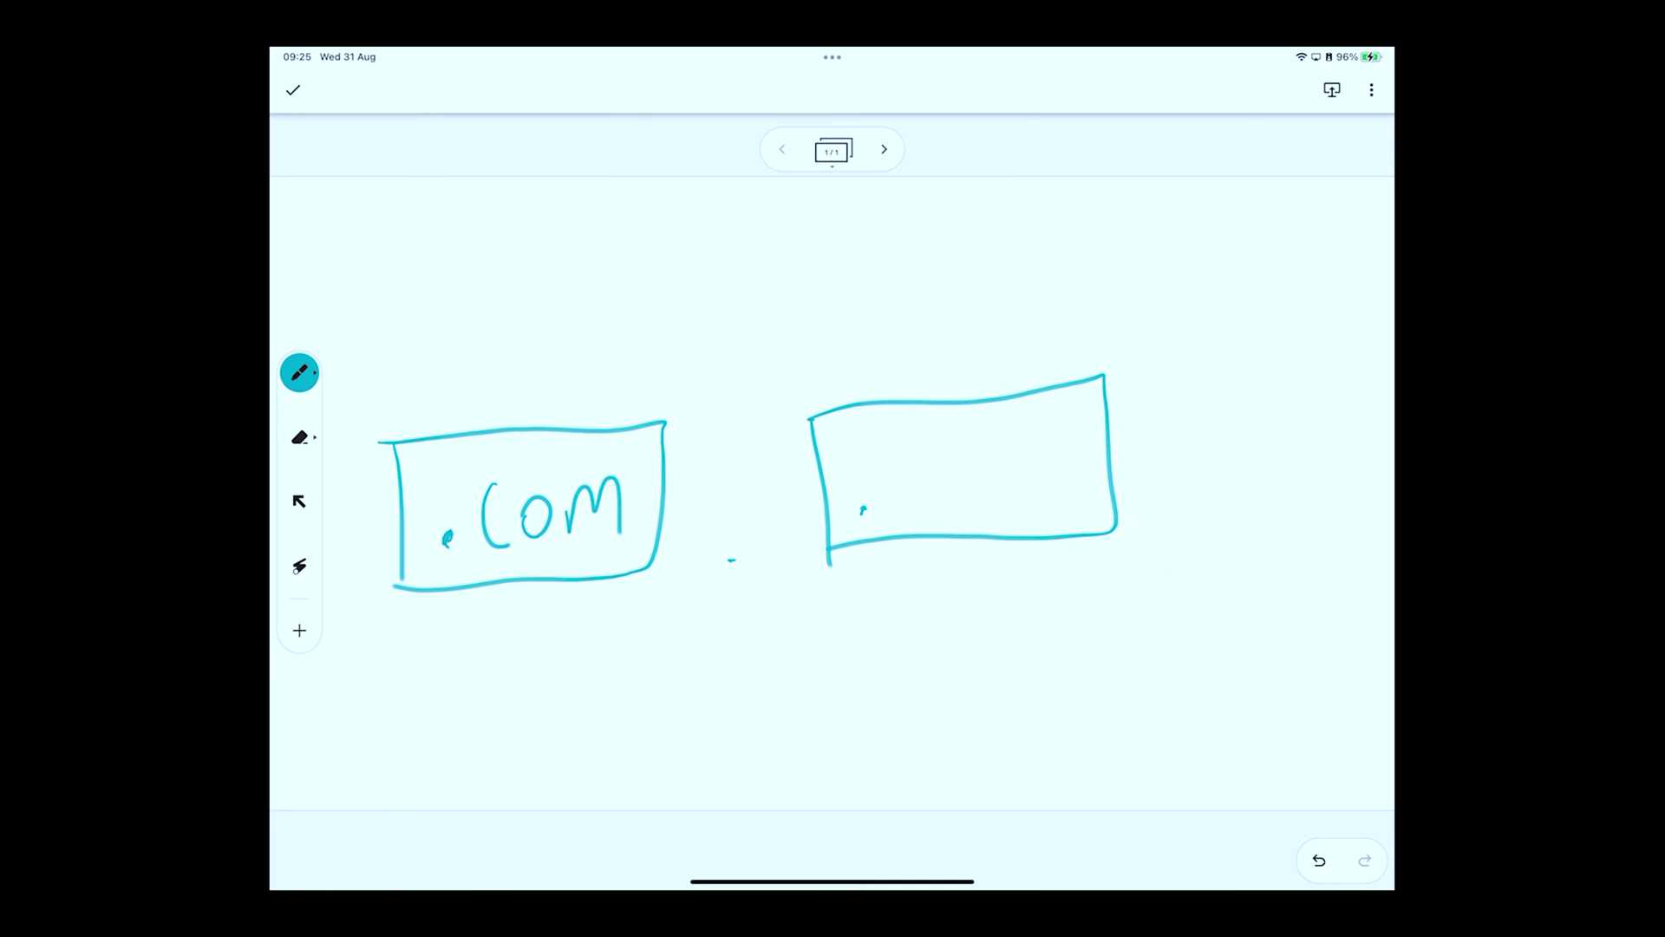
mouse_move(913, 467)
left_mouse_down()
mouse_move(914, 518)
mouse_move(939, 470)
mouse_move(1010, 503)
left_mouse_up()
mouse_move(1020, 501)
left_mouse_down()
mouse_move(1044, 469)
mouse_move(1088, 500)
left_mouse_up()
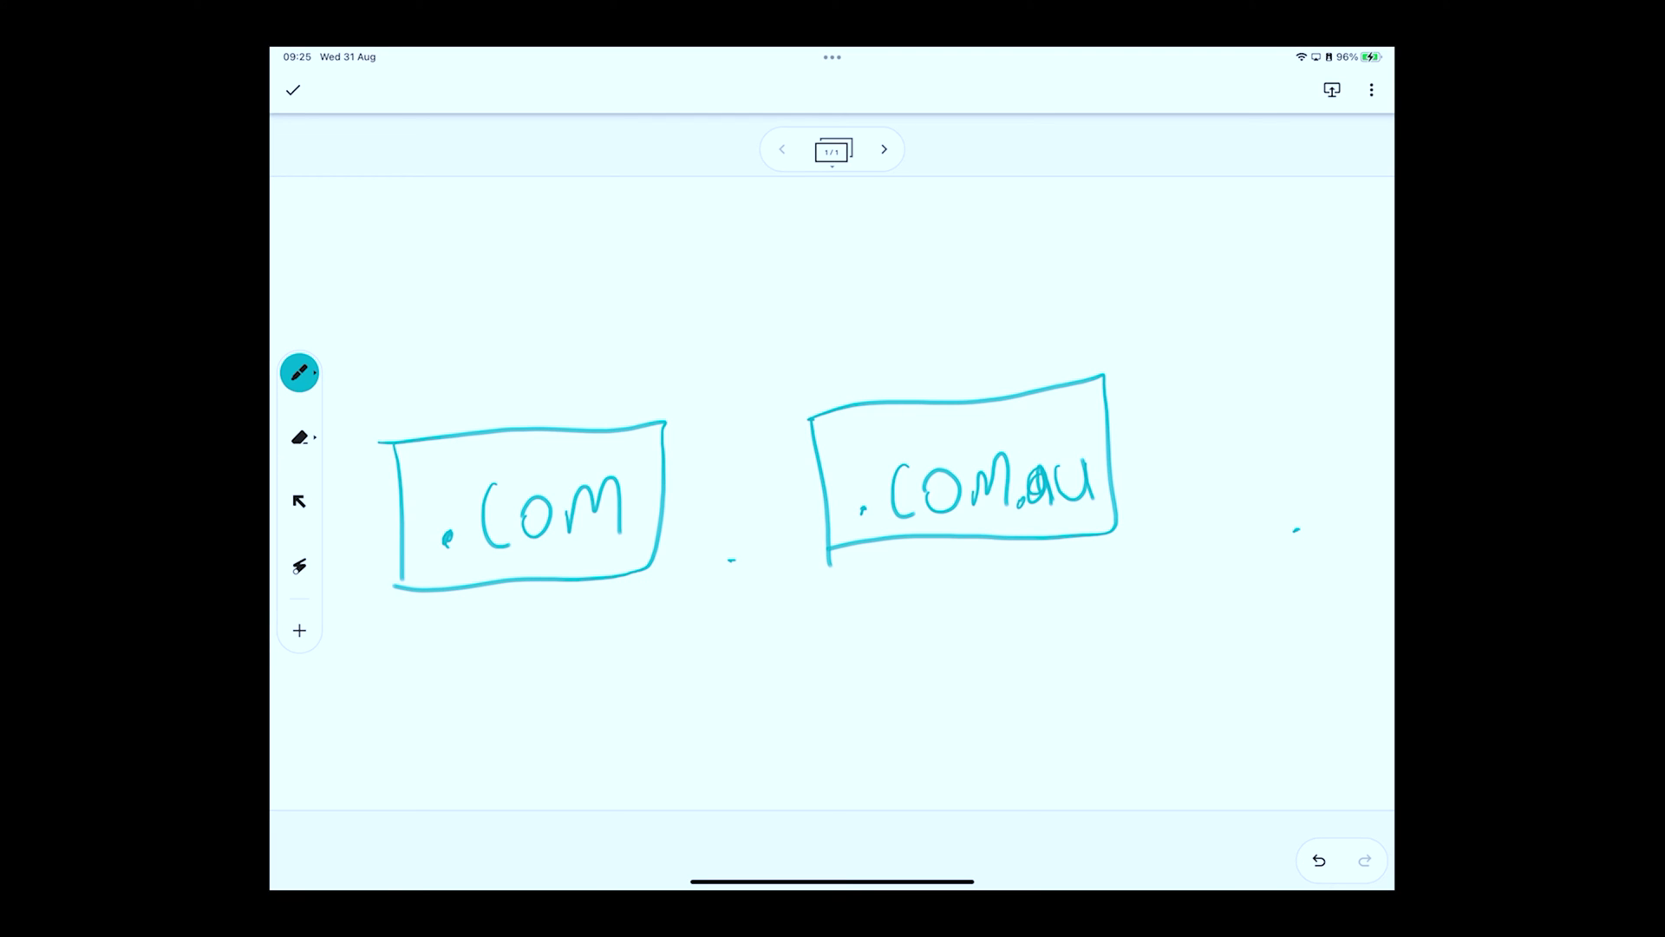
left_click(299, 438)
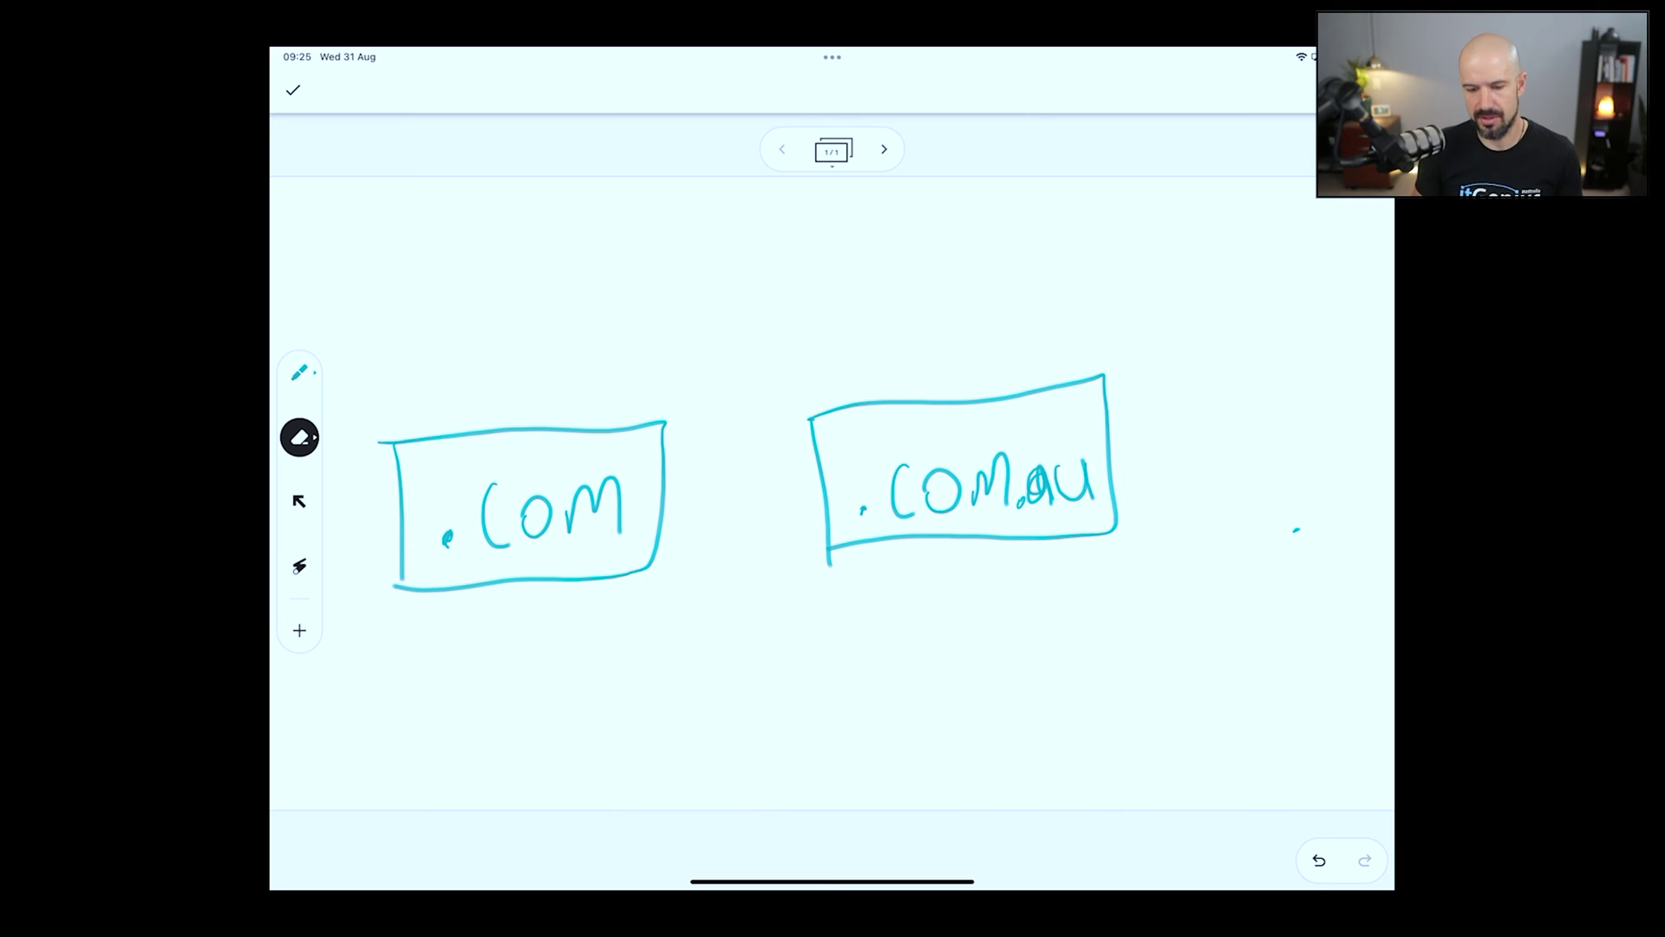
- Dismiss the Clear frame prompt and shade the .com box with the green highlighter
left_click(300, 437)
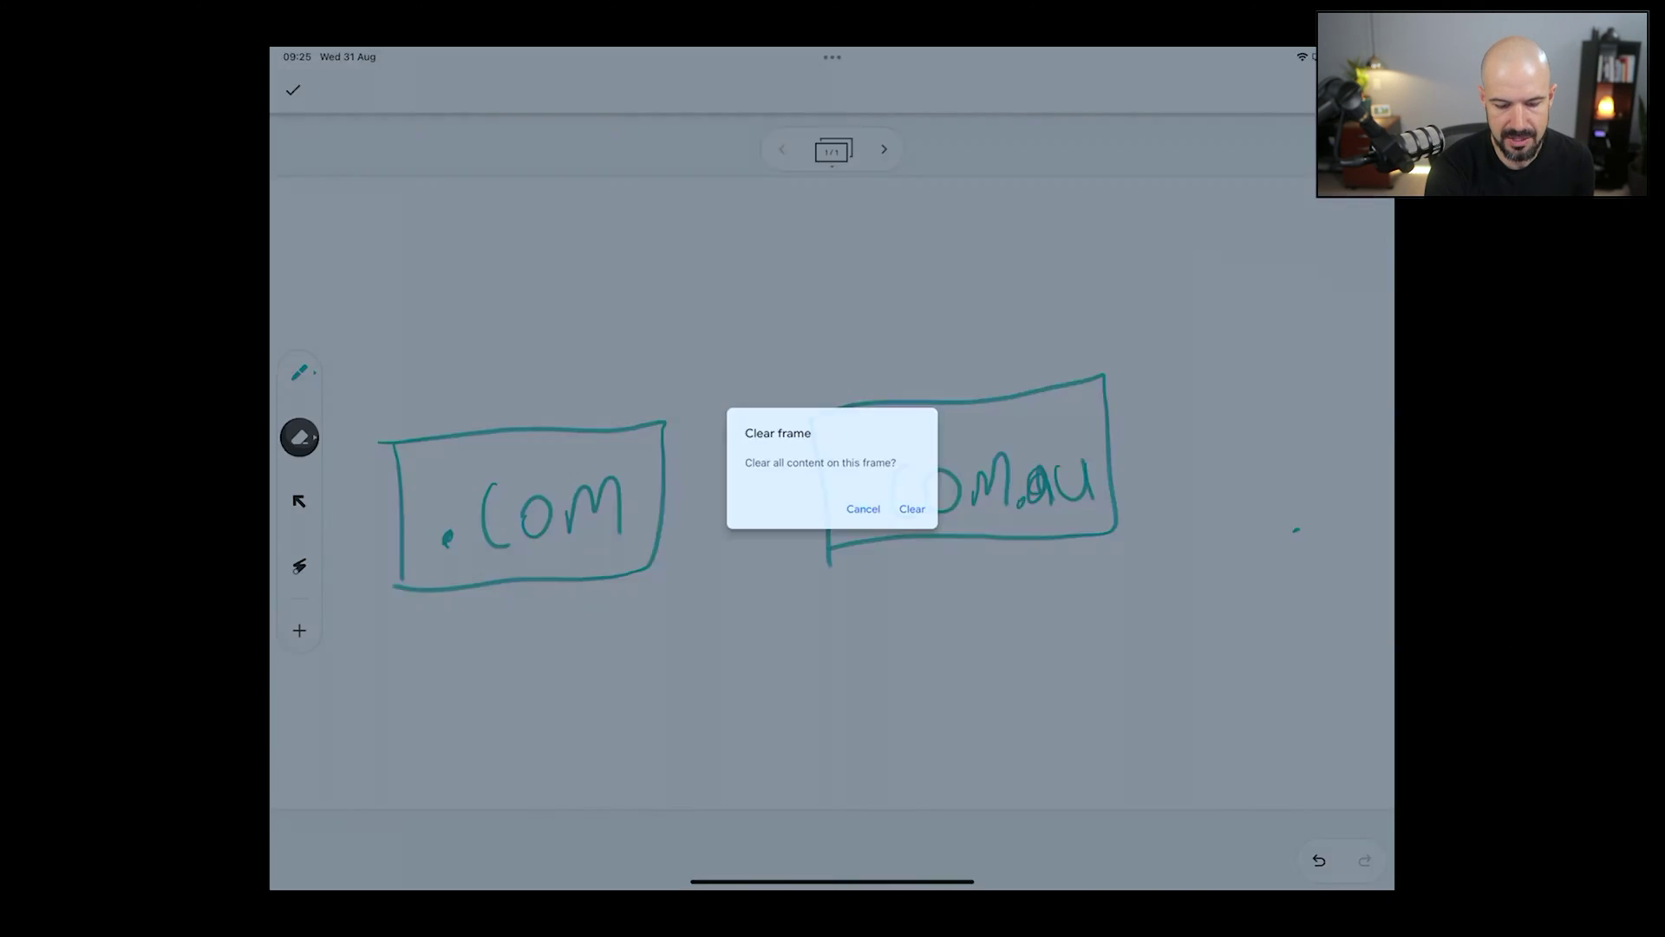
left_click(867, 511)
left_click(300, 372)
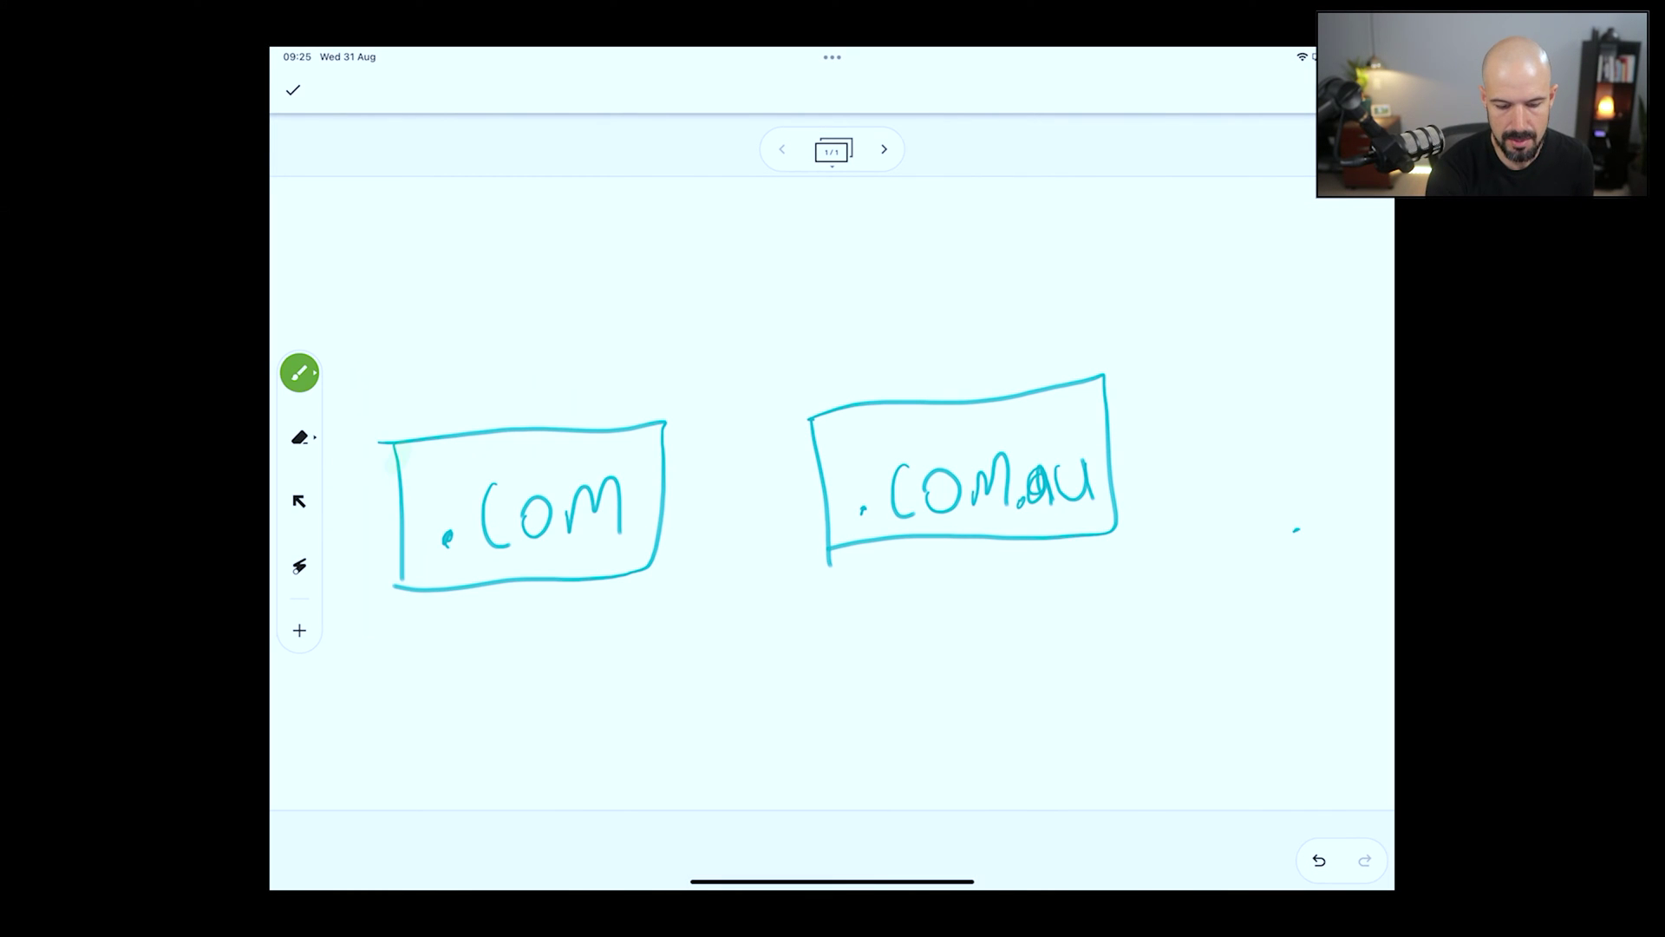
left_click_drag(386, 543, 508, 482)
left_click_drag(456, 555, 617, 538)
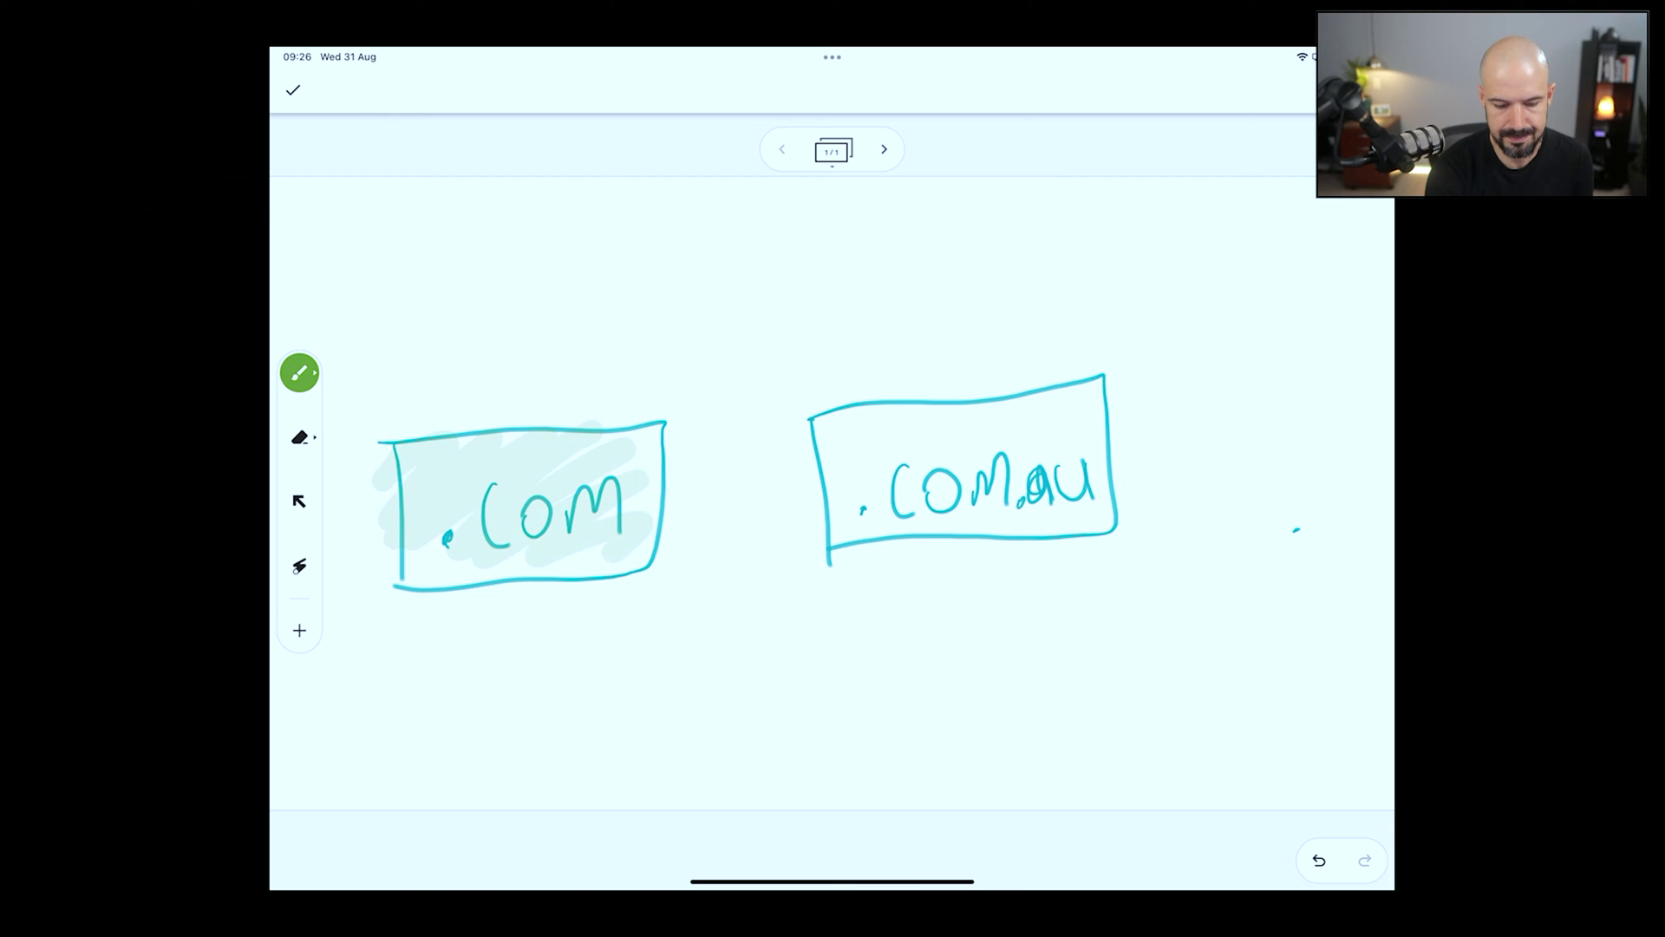
- Underline the .com box with a thick green stroke and return to the cyan pen
left_click(299, 372)
left_click(484, 372)
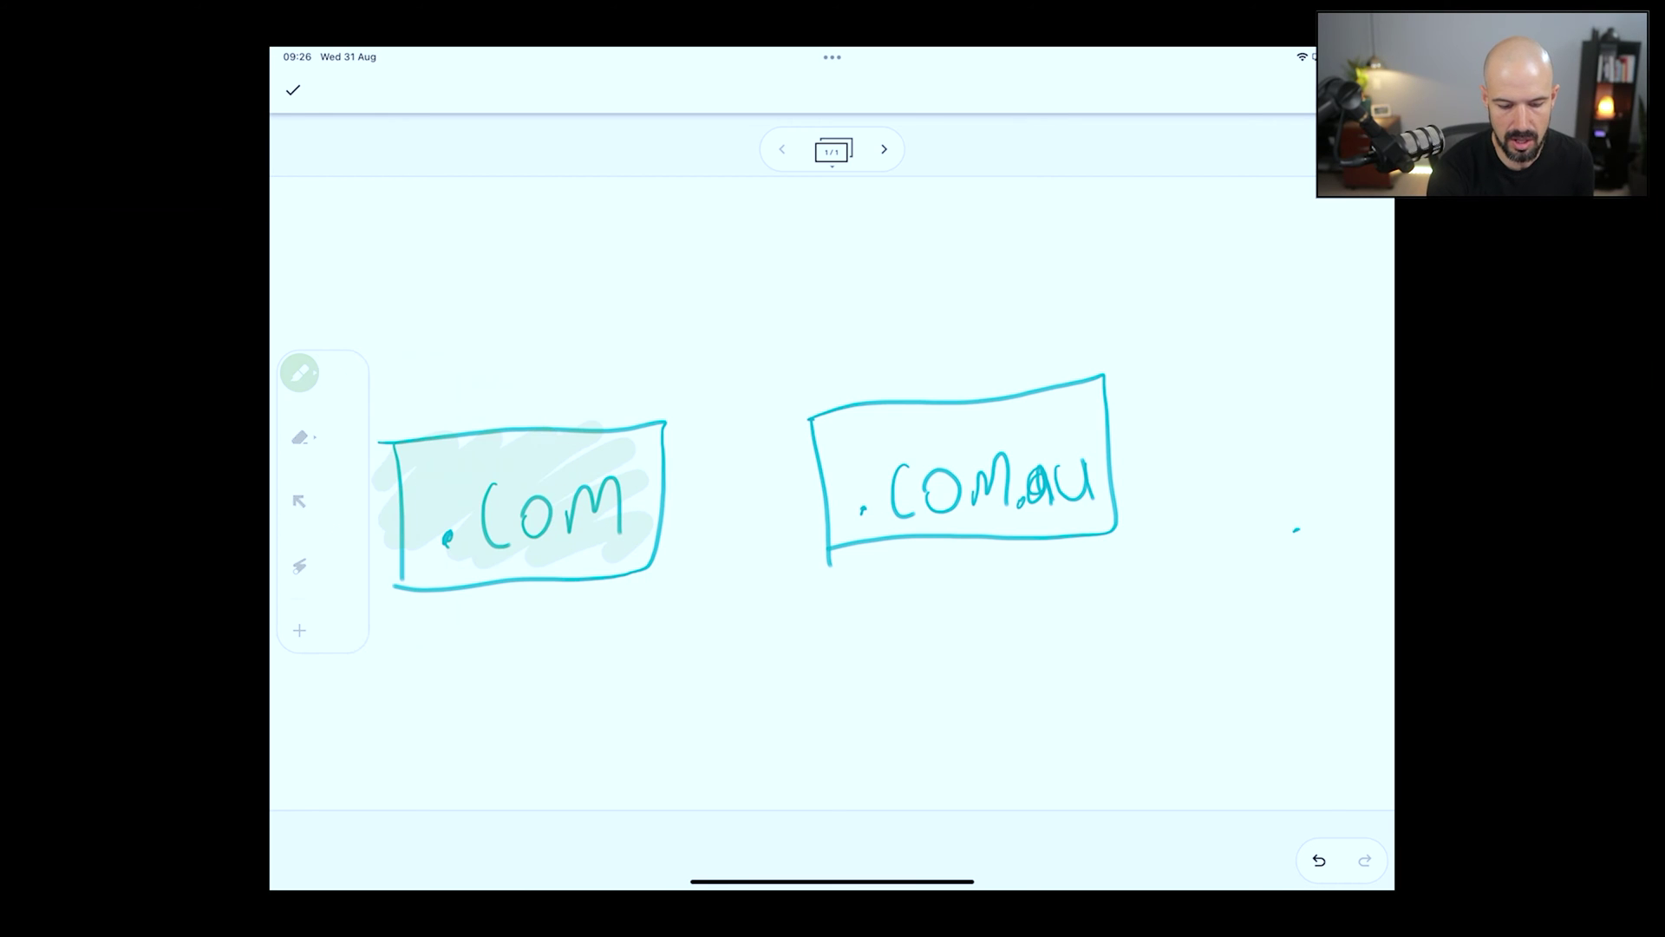
mouse_move(412, 607)
left_mouse_down()
mouse_move(664, 585)
mouse_move(434, 609)
left_mouse_up()
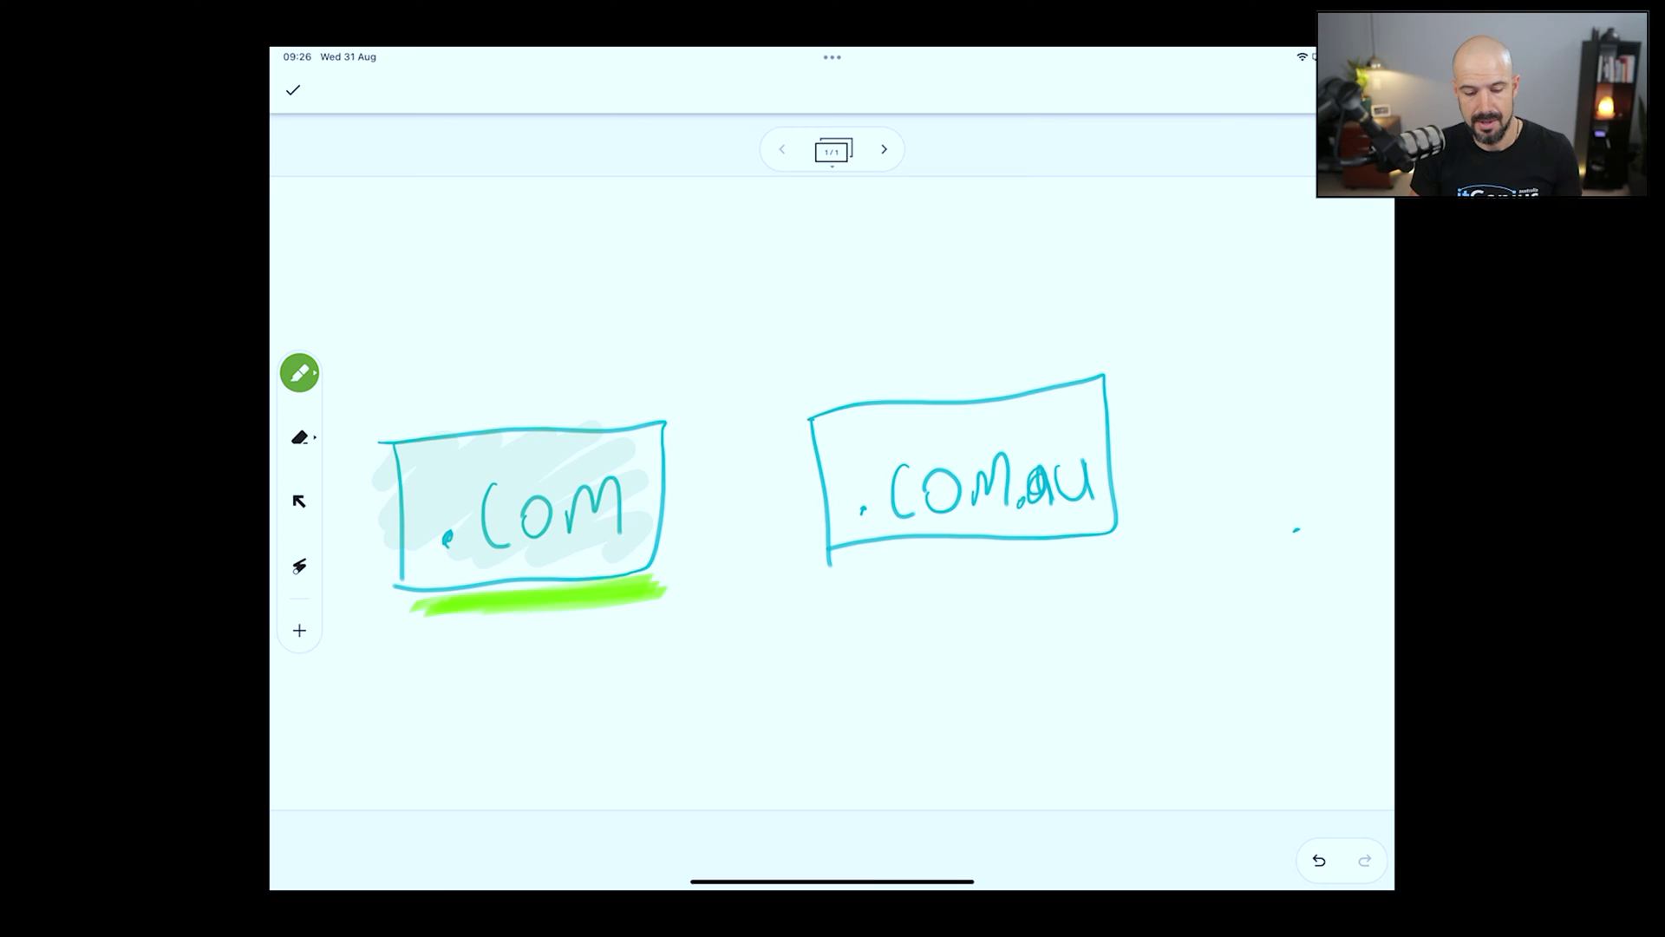
left_click(299, 372)
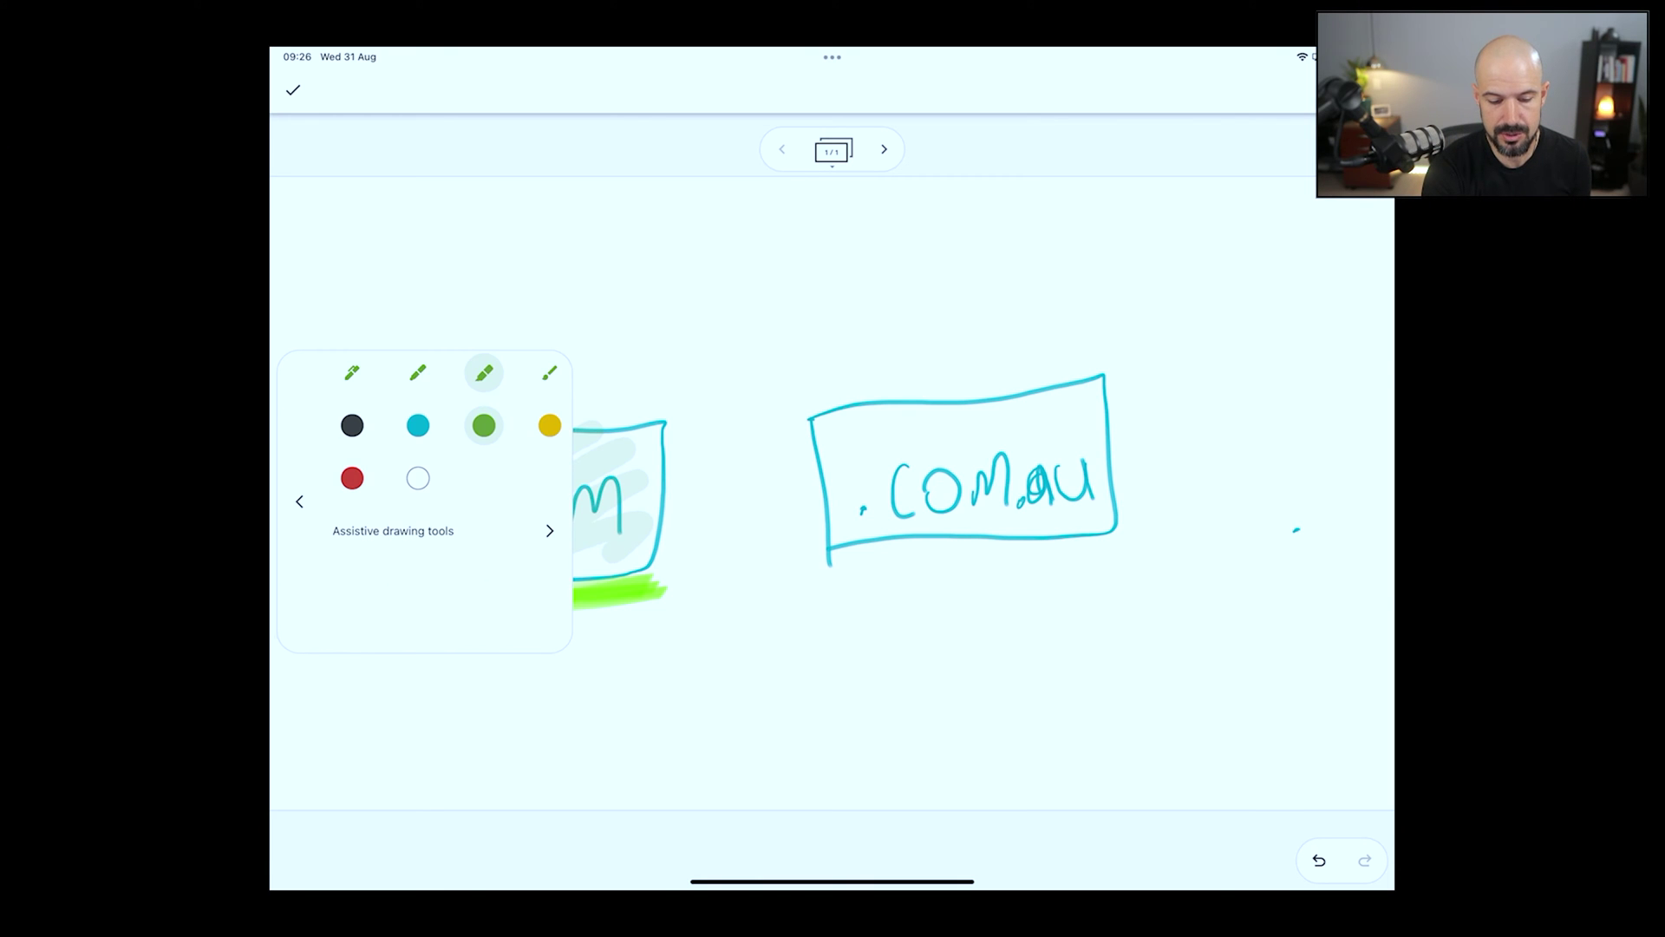
left_click(417, 372)
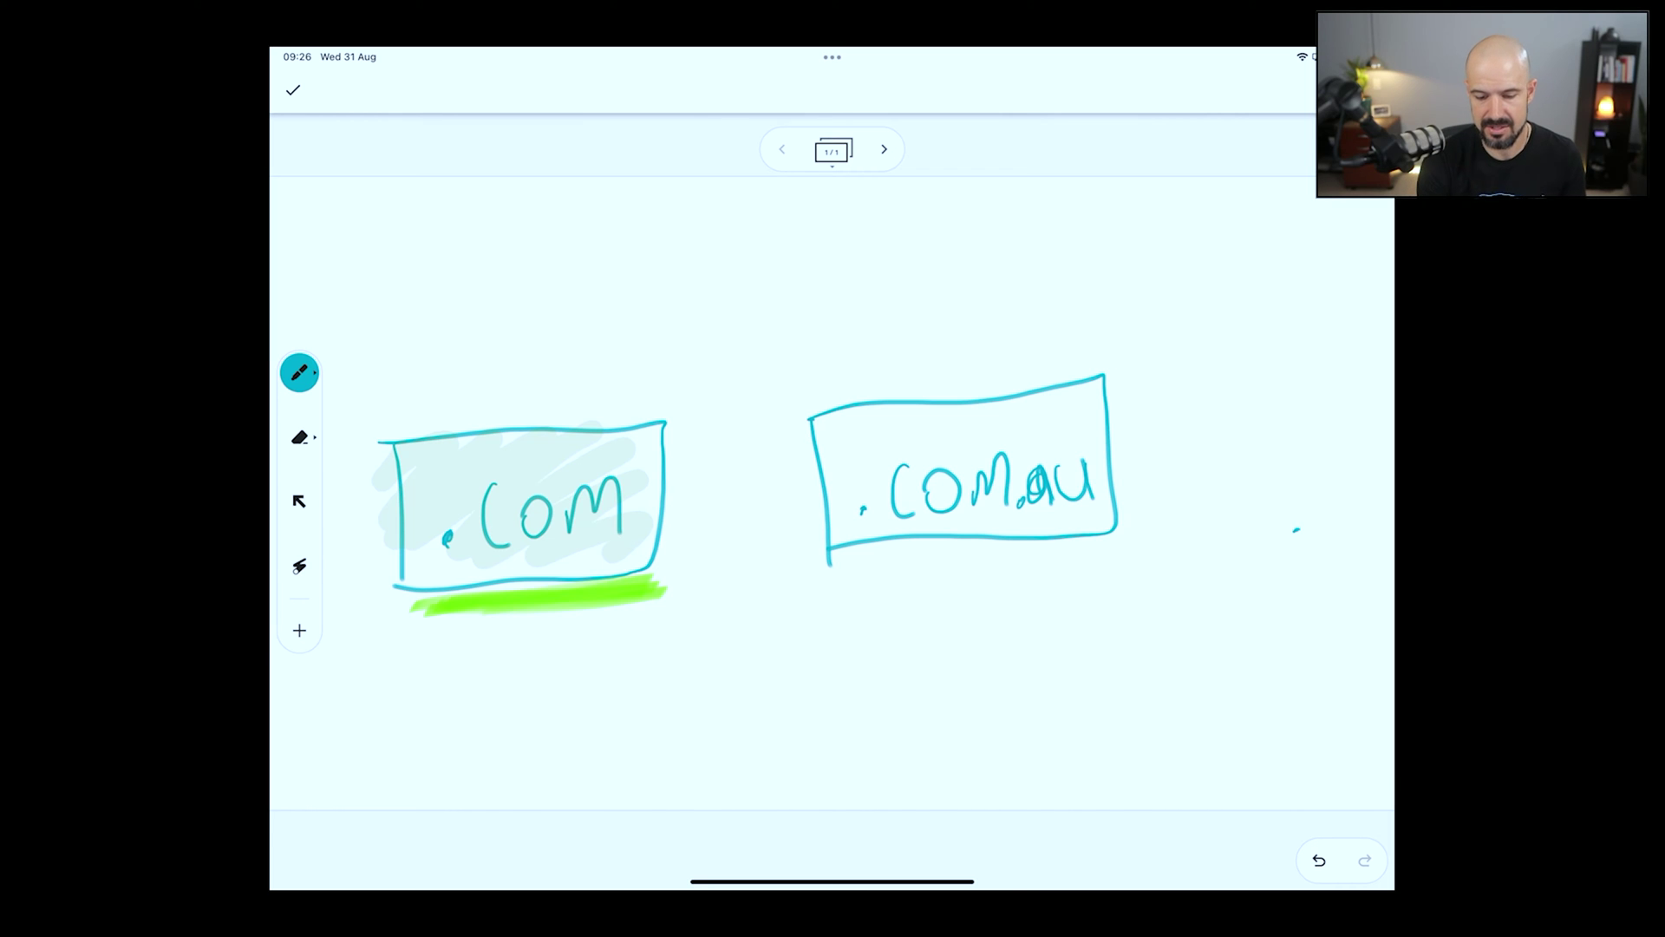
- Draw a curved arrow from .com.au to .com and set the pen to black ink
mouse_move(919, 384)
left_mouse_down()
mouse_move(764, 326)
mouse_move(572, 382)
mouse_move(588, 409)
left_mouse_up()
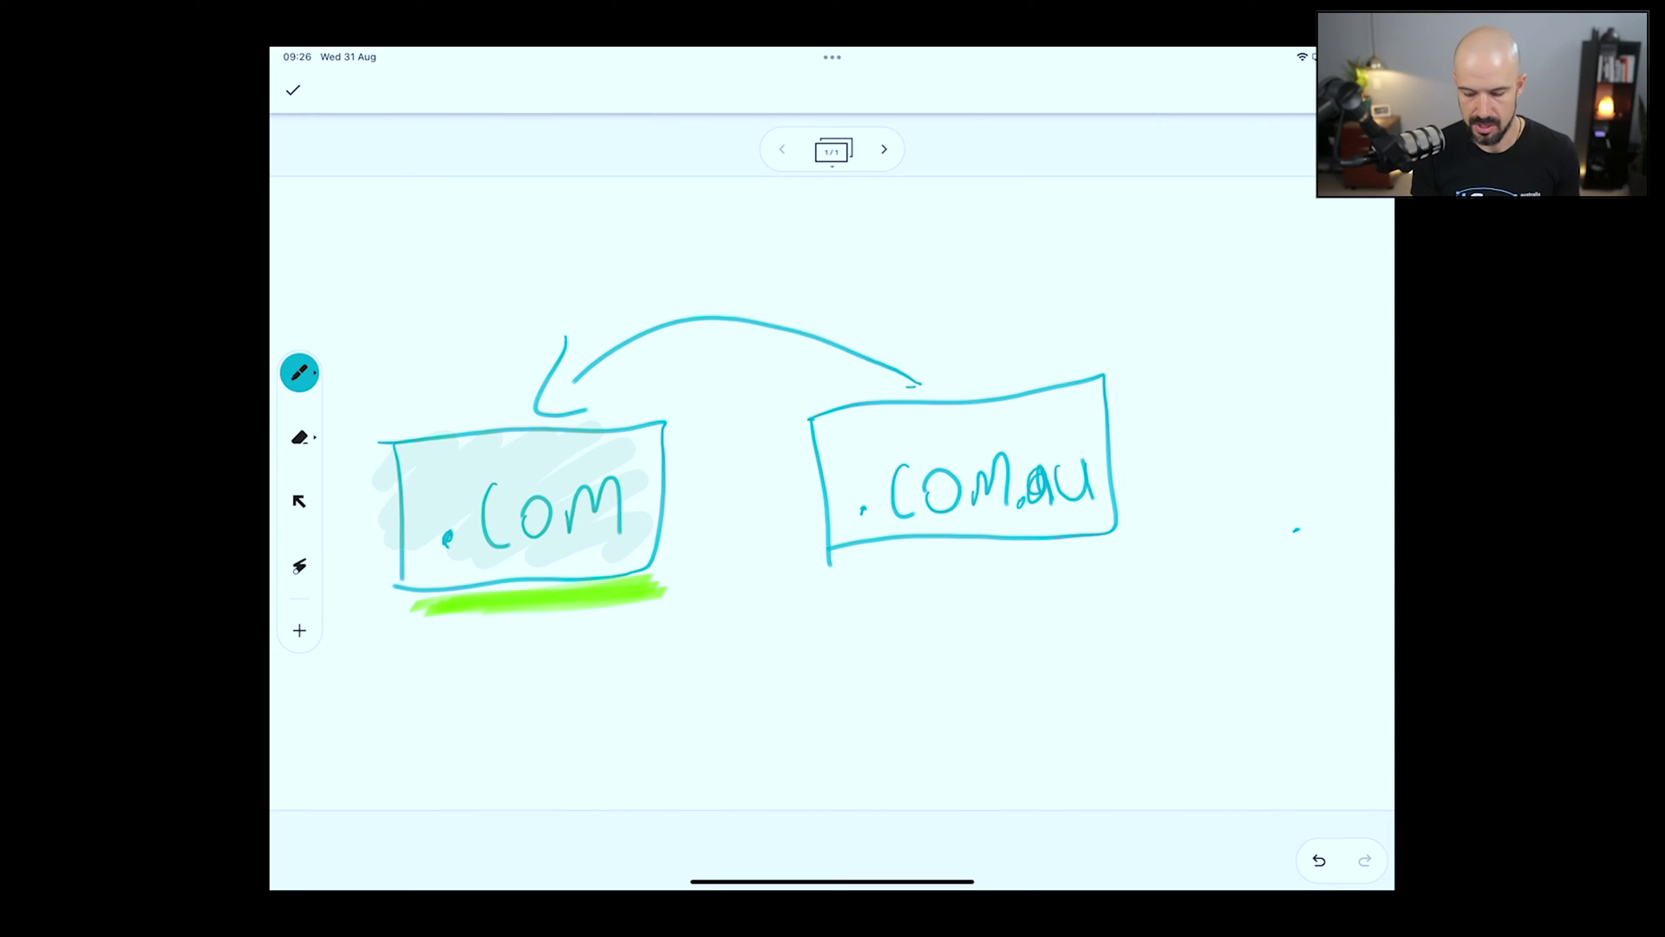
left_click(299, 373)
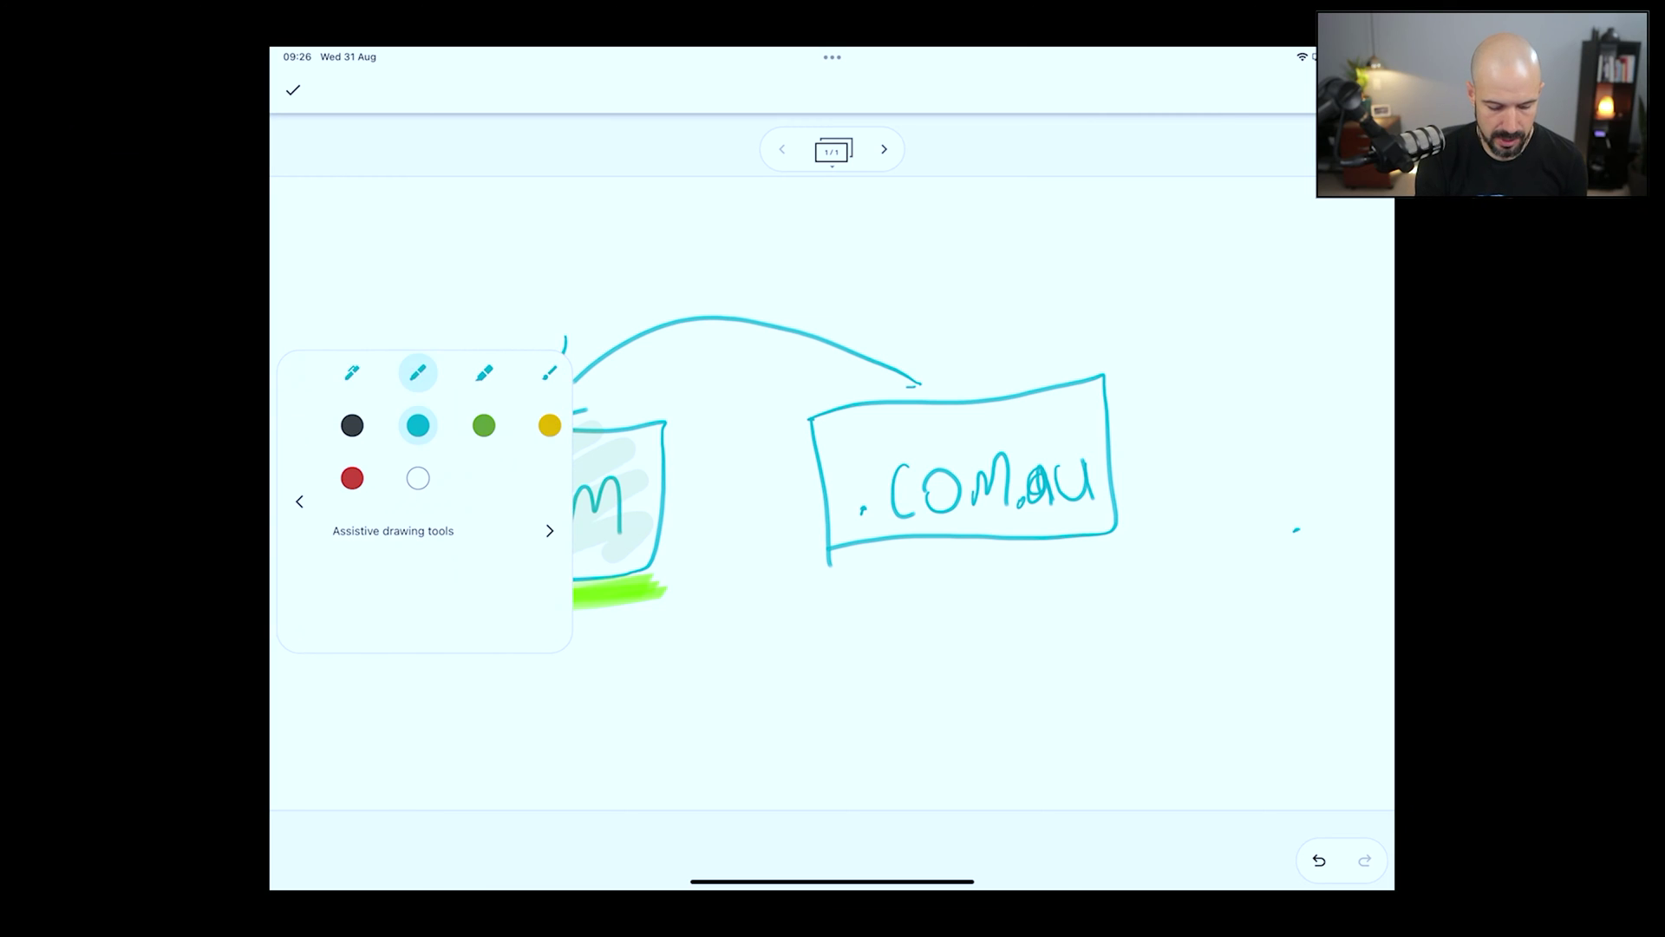
left_click(351, 373)
left_click(352, 425)
left_click(300, 373)
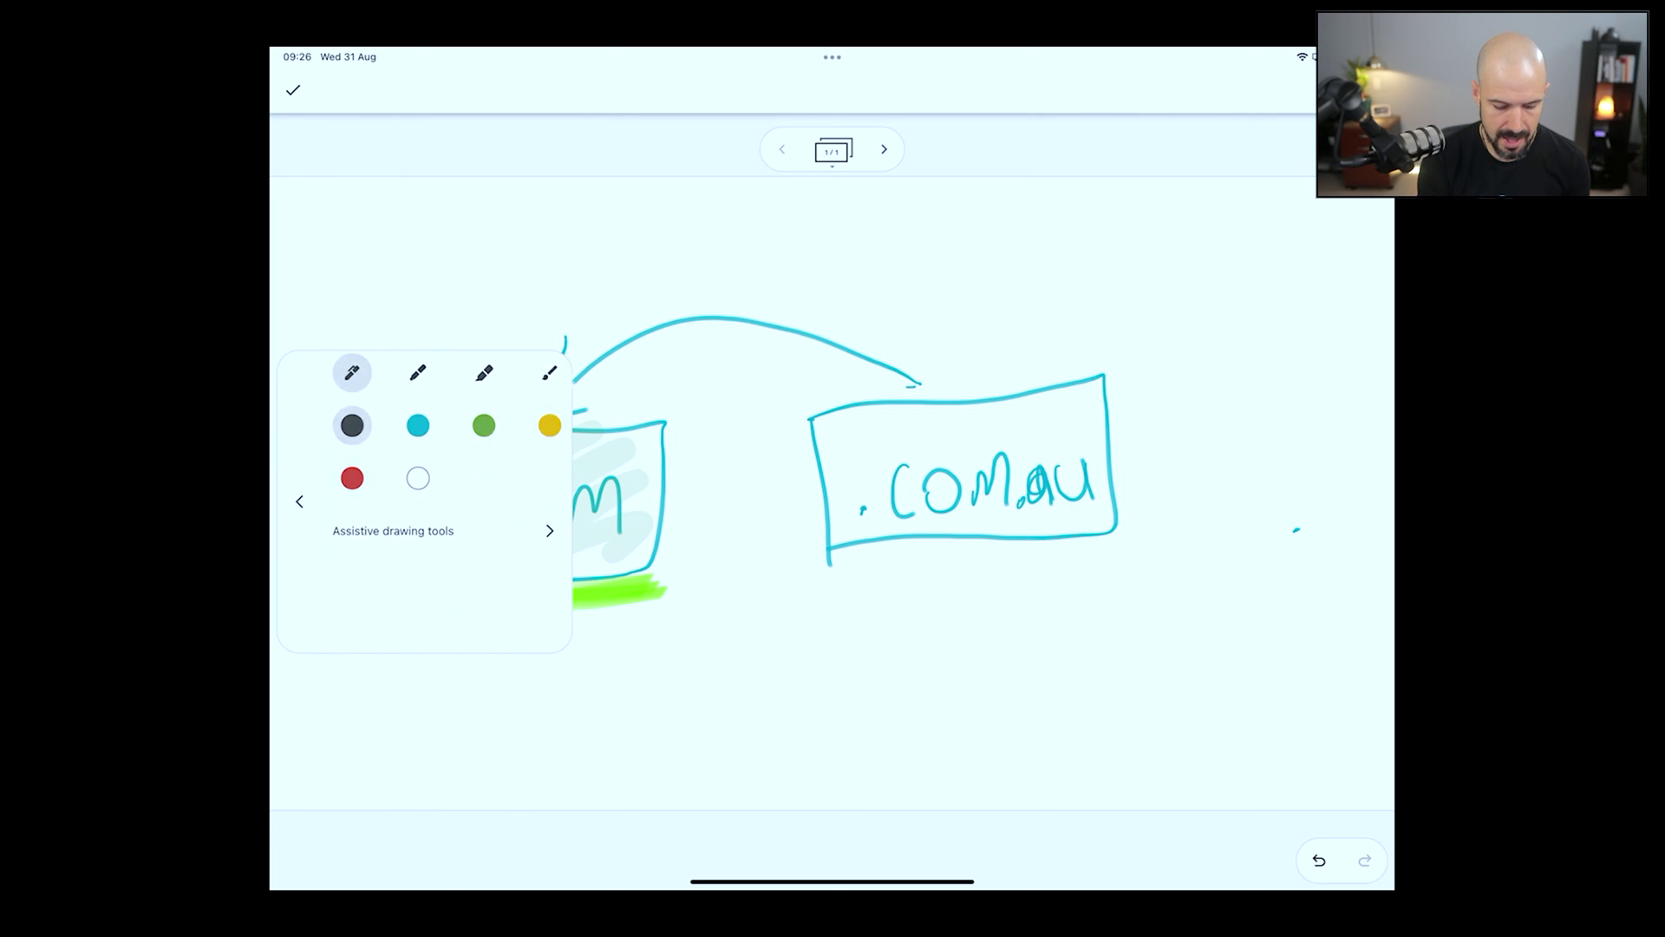
left_click(417, 373)
- Handwrite the names peter@ and regina@ beneath the .com box
left_click_drag(402, 646, 436, 664)
mouse_move(455, 626)
left_mouse_down()
mouse_move(460, 670)
mouse_move(469, 642)
left_mouse_up()
left_click_drag(473, 659, 507, 646)
left_click_drag(520, 646, 545, 638)
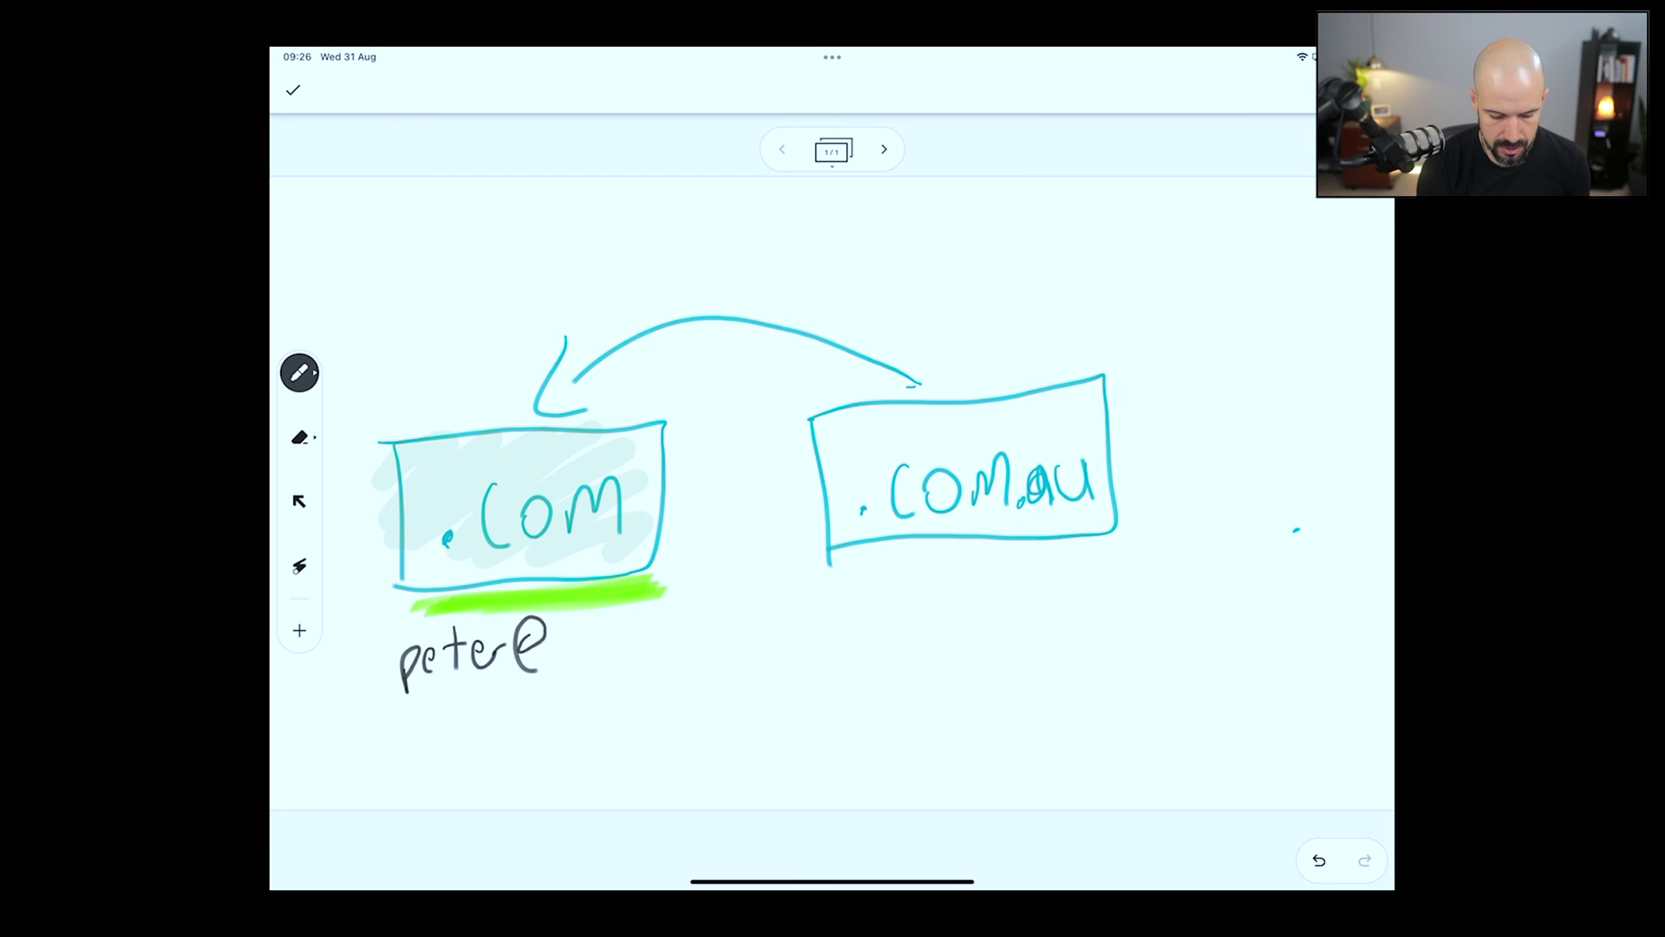
left_click_drag(451, 722, 438, 758)
left_click_drag(455, 718, 456, 733)
left_click_drag(469, 734, 491, 725)
left_click_drag(507, 718, 546, 733)
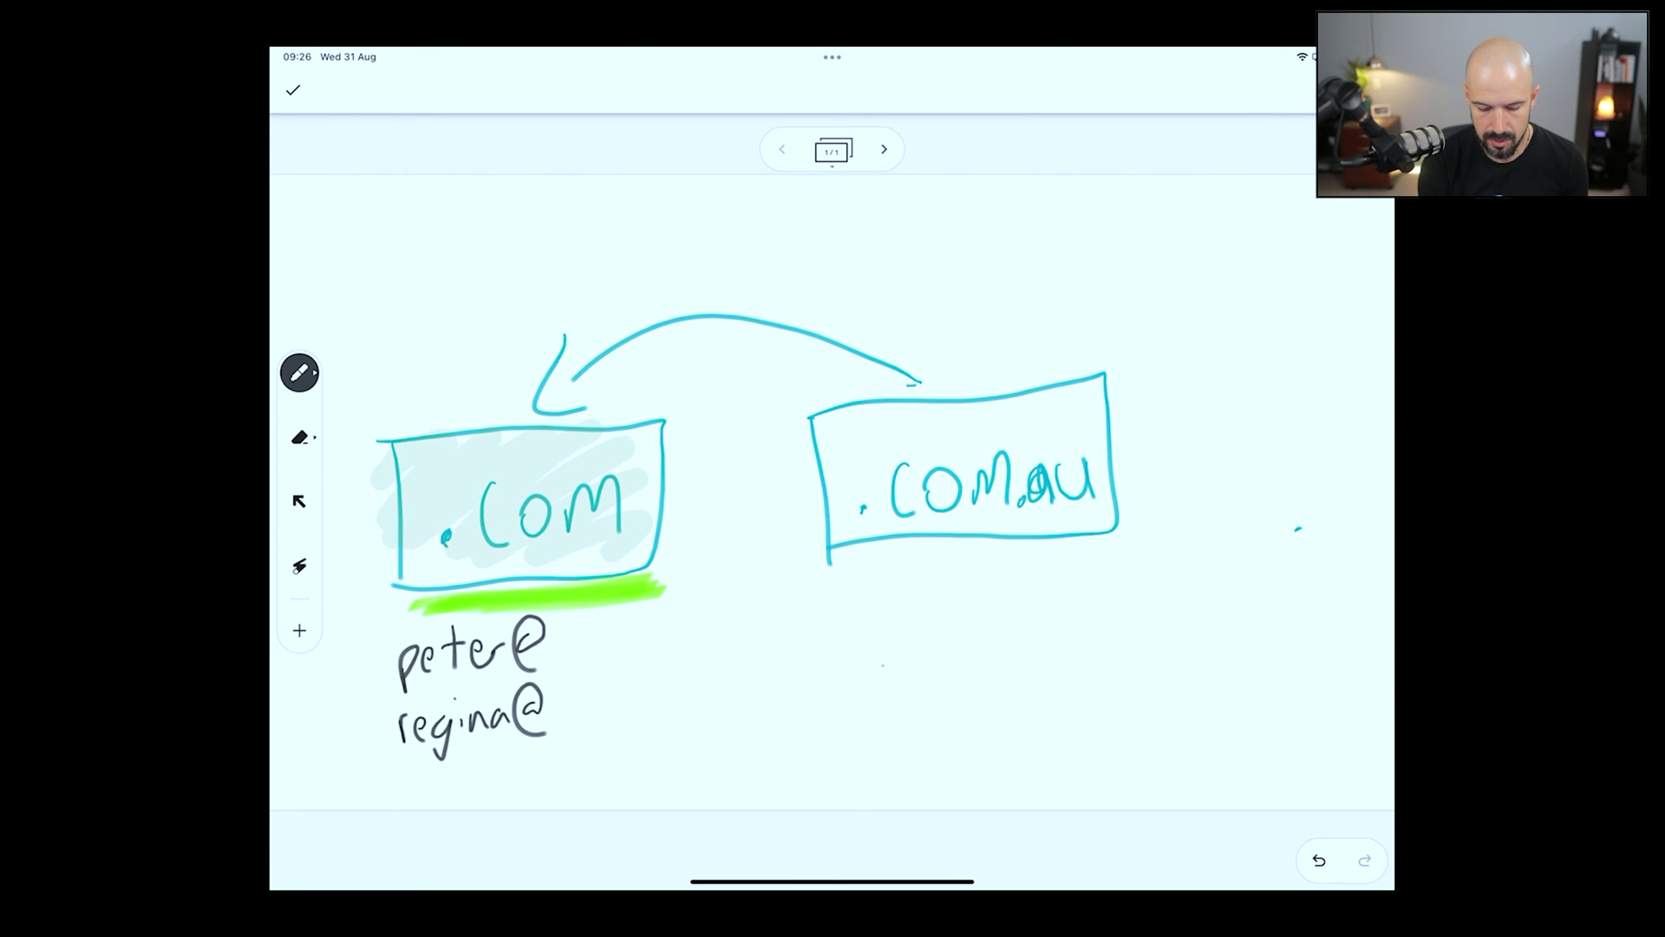
- Add .com endings to both addresses under the .com box
left_click_drag(620, 635, 617, 646)
left_click_drag(630, 646, 652, 637)
left_click_drag(616, 698, 614, 713)
left_click_drag(638, 698, 640, 711)
left_click_drag(656, 707, 683, 705)
left_click_drag(865, 661, 893, 661)
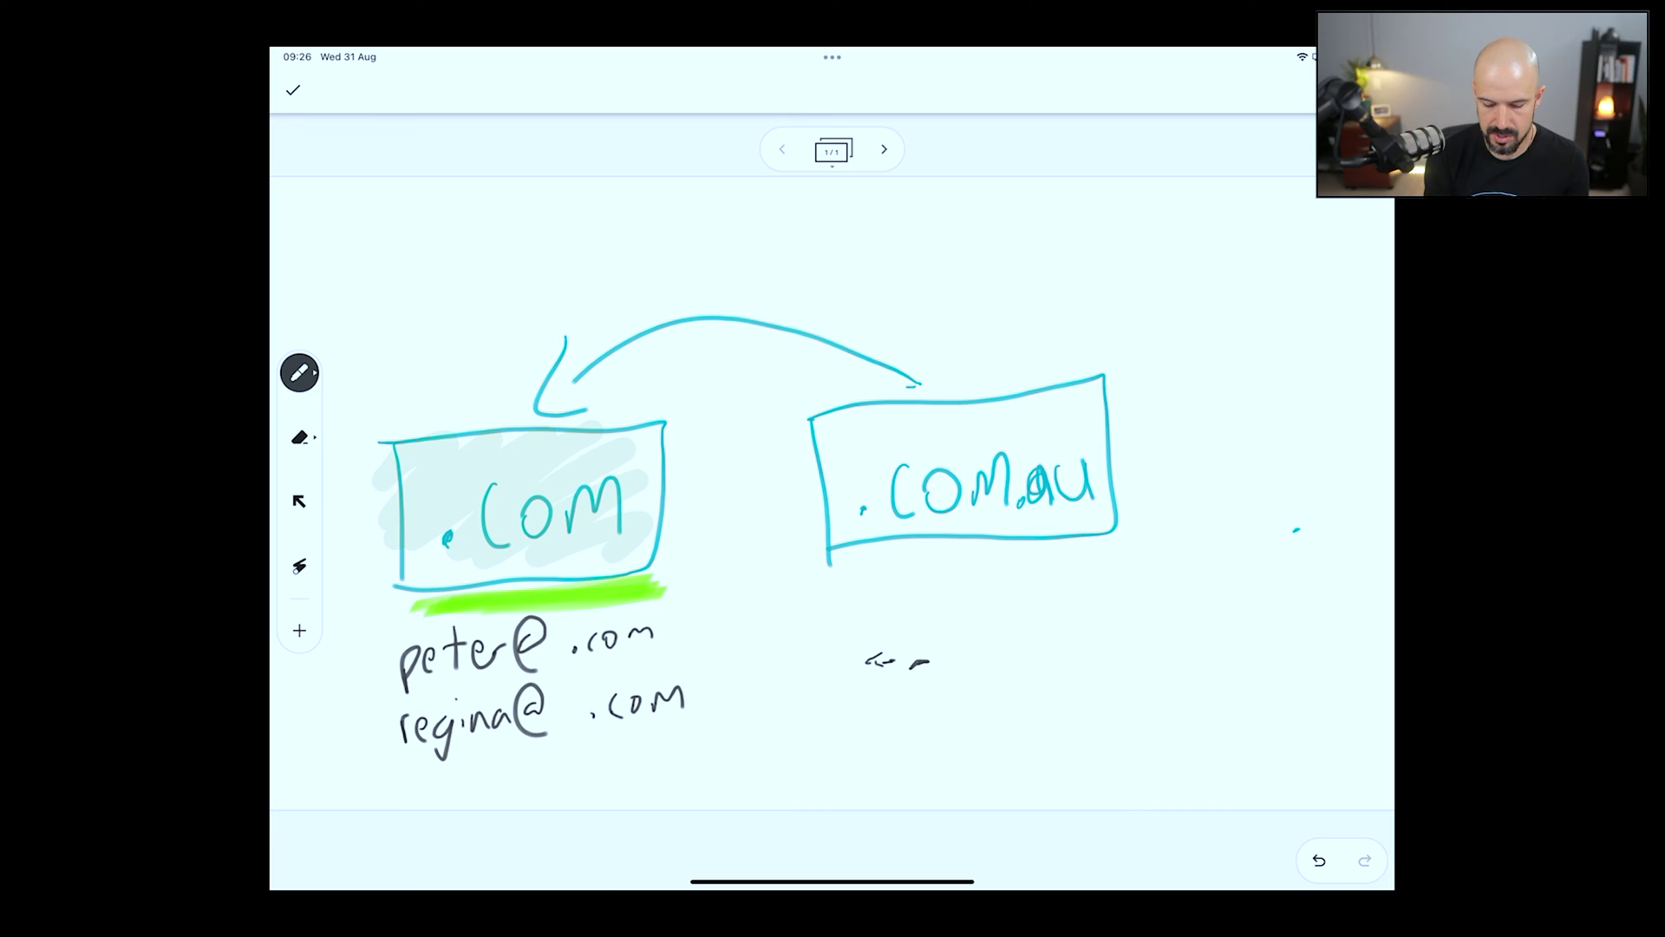
mouse_move(841, 663)
left_mouse_down()
mouse_move(958, 651)
mouse_move(838, 665)
mouse_move(877, 684)
left_mouse_up()
- Write .com.au notes below the right box with arrows toward the .com addresses
left_click(299, 437)
left_click(299, 373)
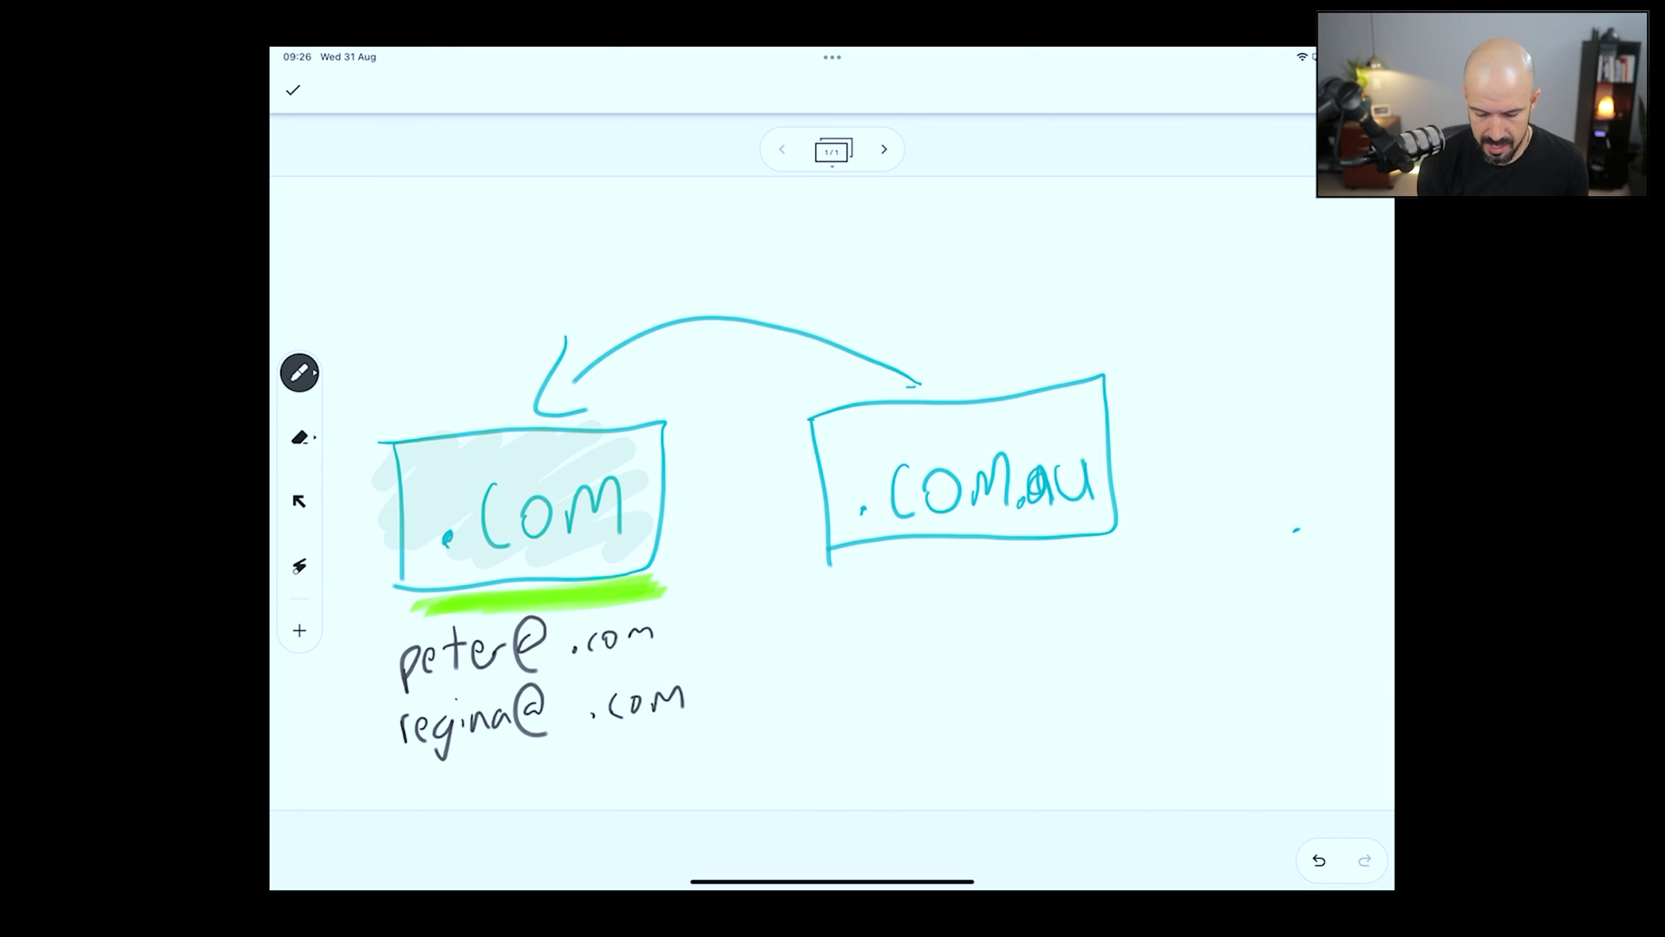
left_click_drag(878, 619, 907, 618)
left_click(916, 621)
left_click_drag(935, 615, 932, 624)
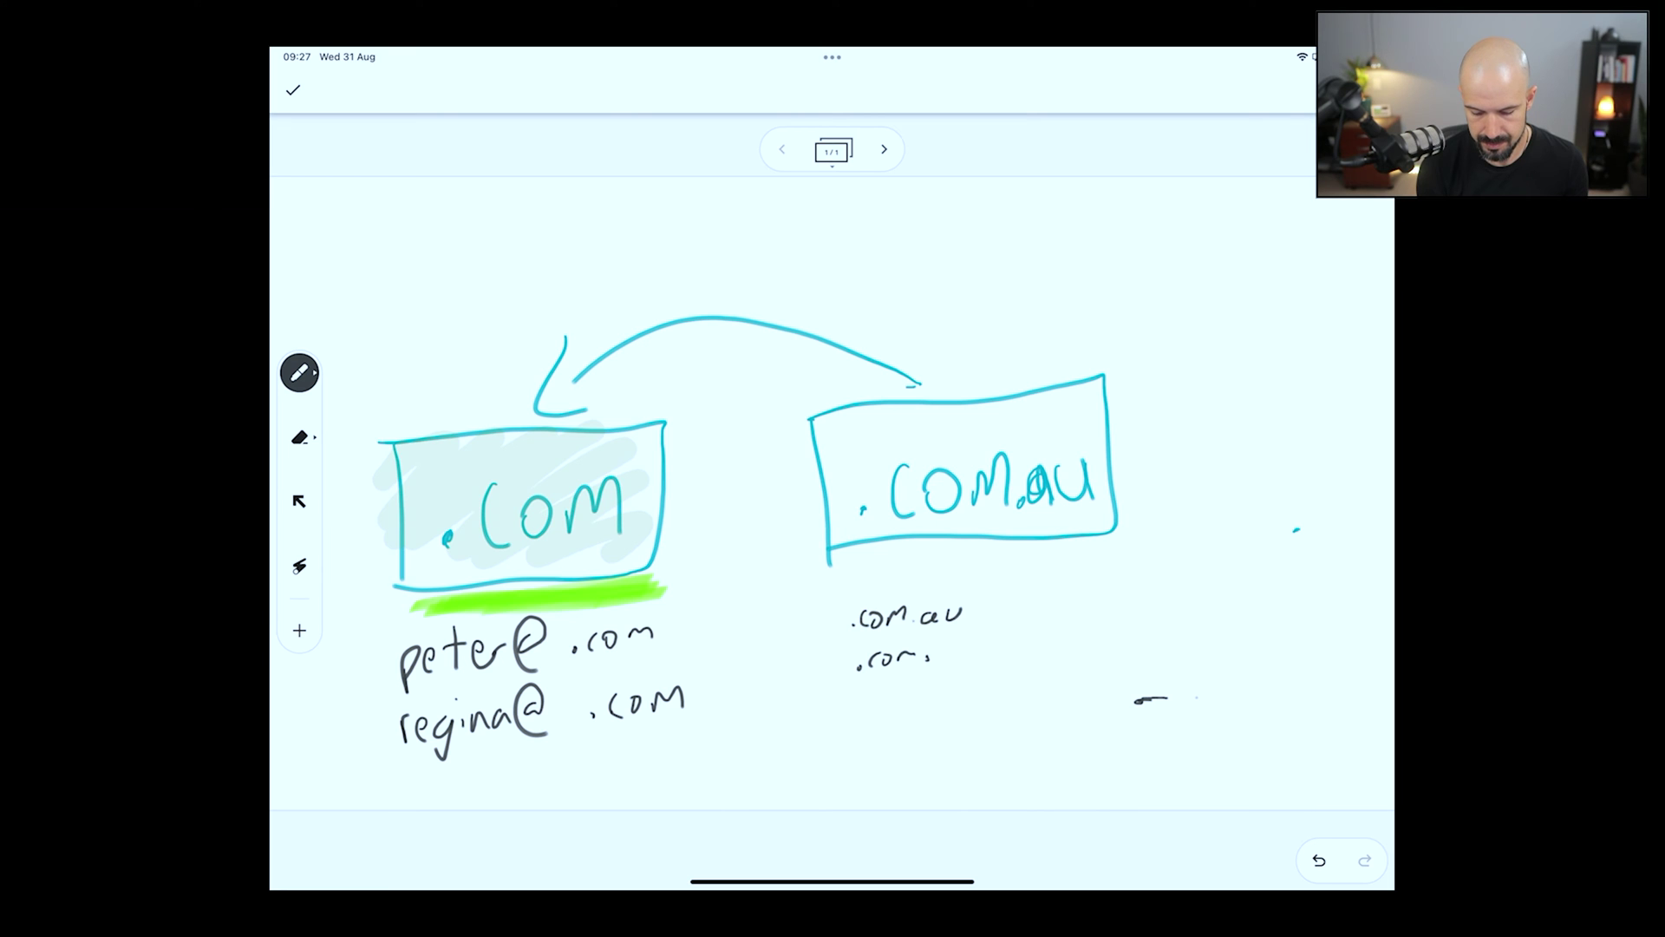
left_click_drag(959, 642, 975, 649)
left_click_drag(813, 618, 681, 619)
left_click_drag(698, 605, 712, 644)
mouse_move(850, 666)
left_mouse_down()
mouse_move(720, 701)
mouse_move(739, 715)
left_mouse_up()
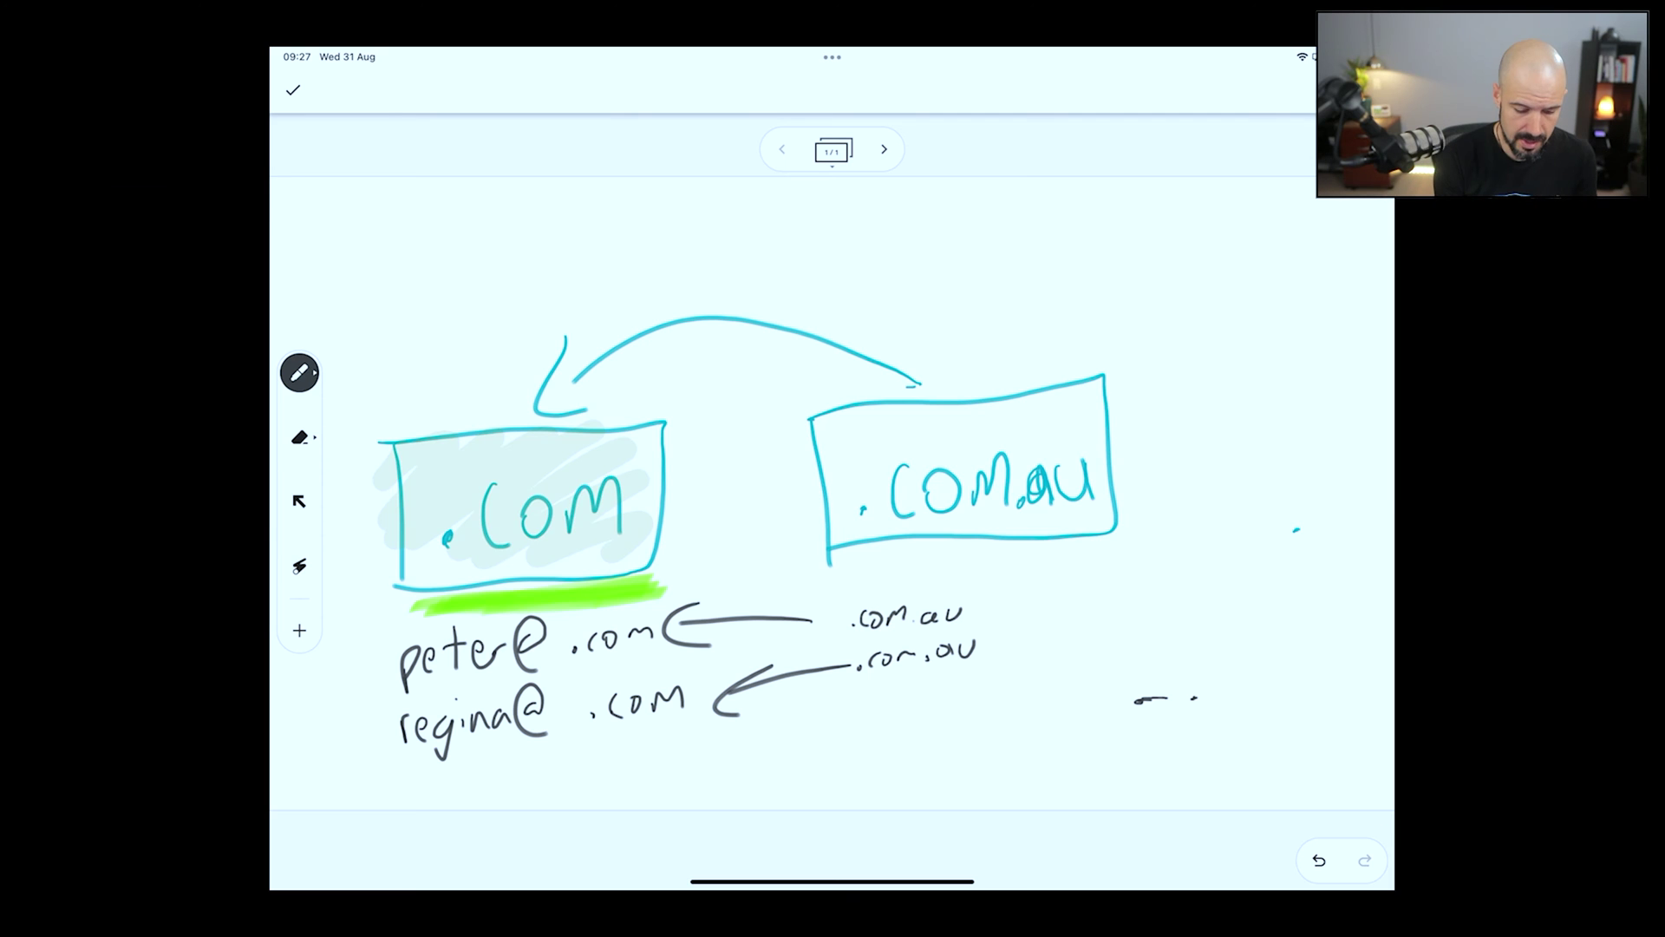
- Erase the curved cyan arrow and the .com.au notes with their arrows
left_click(299, 437)
mouse_move(555, 382)
left_mouse_down()
mouse_move(613, 391)
mouse_move(543, 346)
mouse_move(773, 353)
mouse_move(920, 382)
left_mouse_up()
mouse_move(685, 629)
left_mouse_down()
mouse_move(739, 601)
mouse_move(761, 639)
mouse_move(822, 669)
mouse_move(903, 621)
mouse_move(1197, 699)
left_mouse_up()
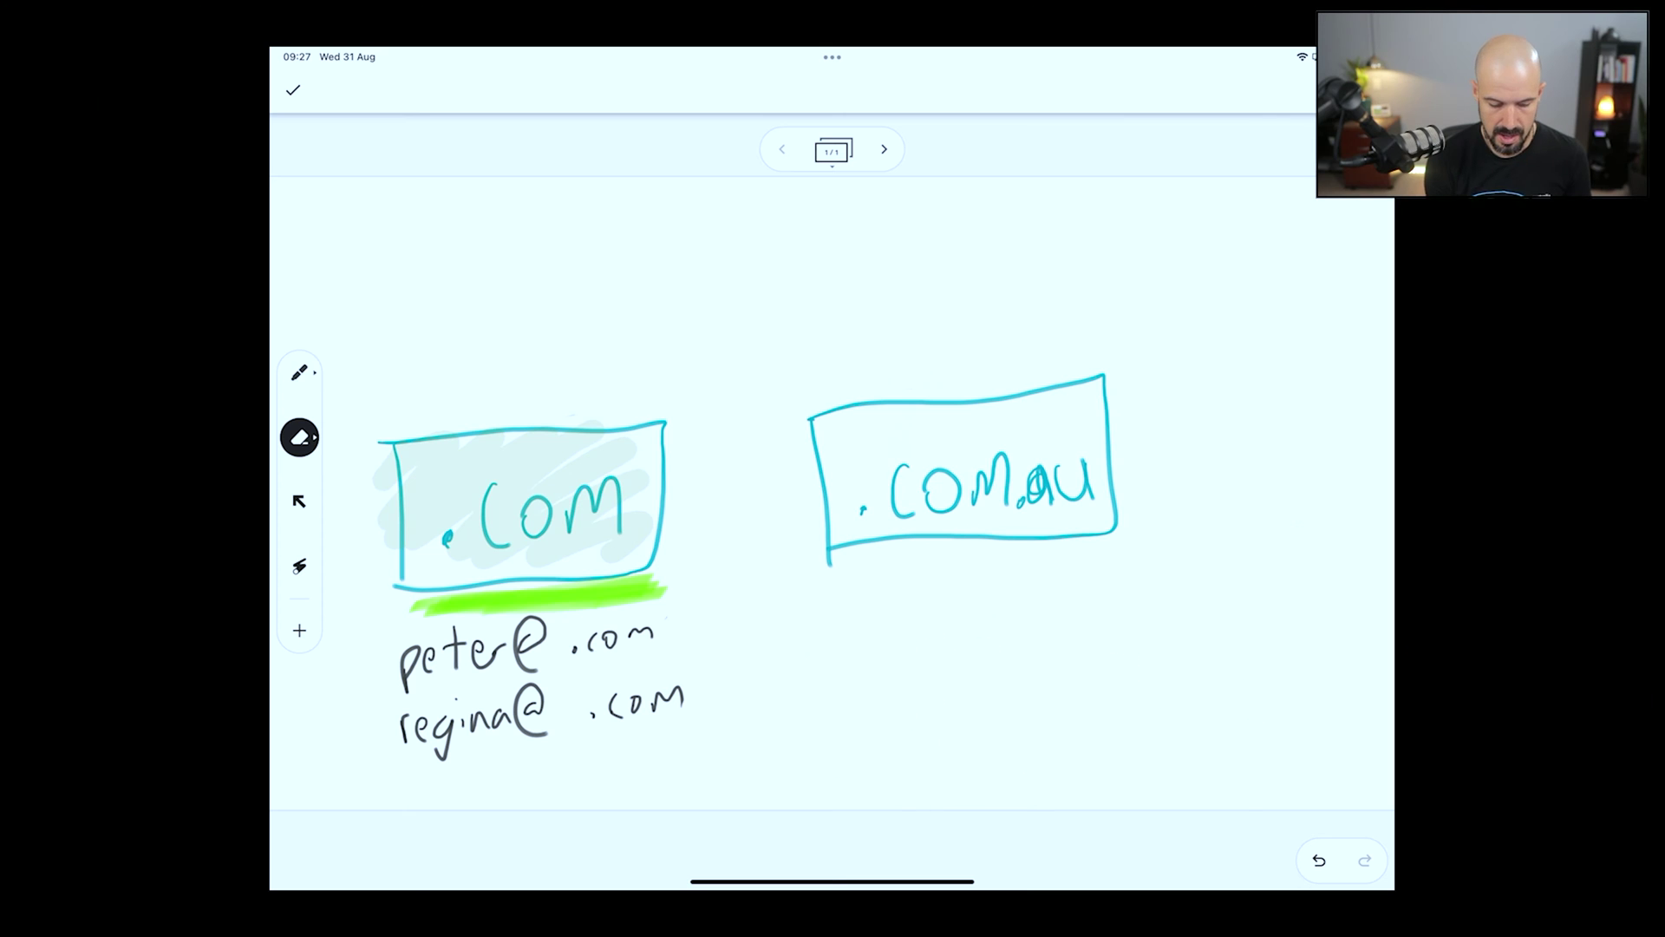
- Handwrite scott@ .com.au in black beneath the right box
left_click(299, 373)
left_click(299, 373)
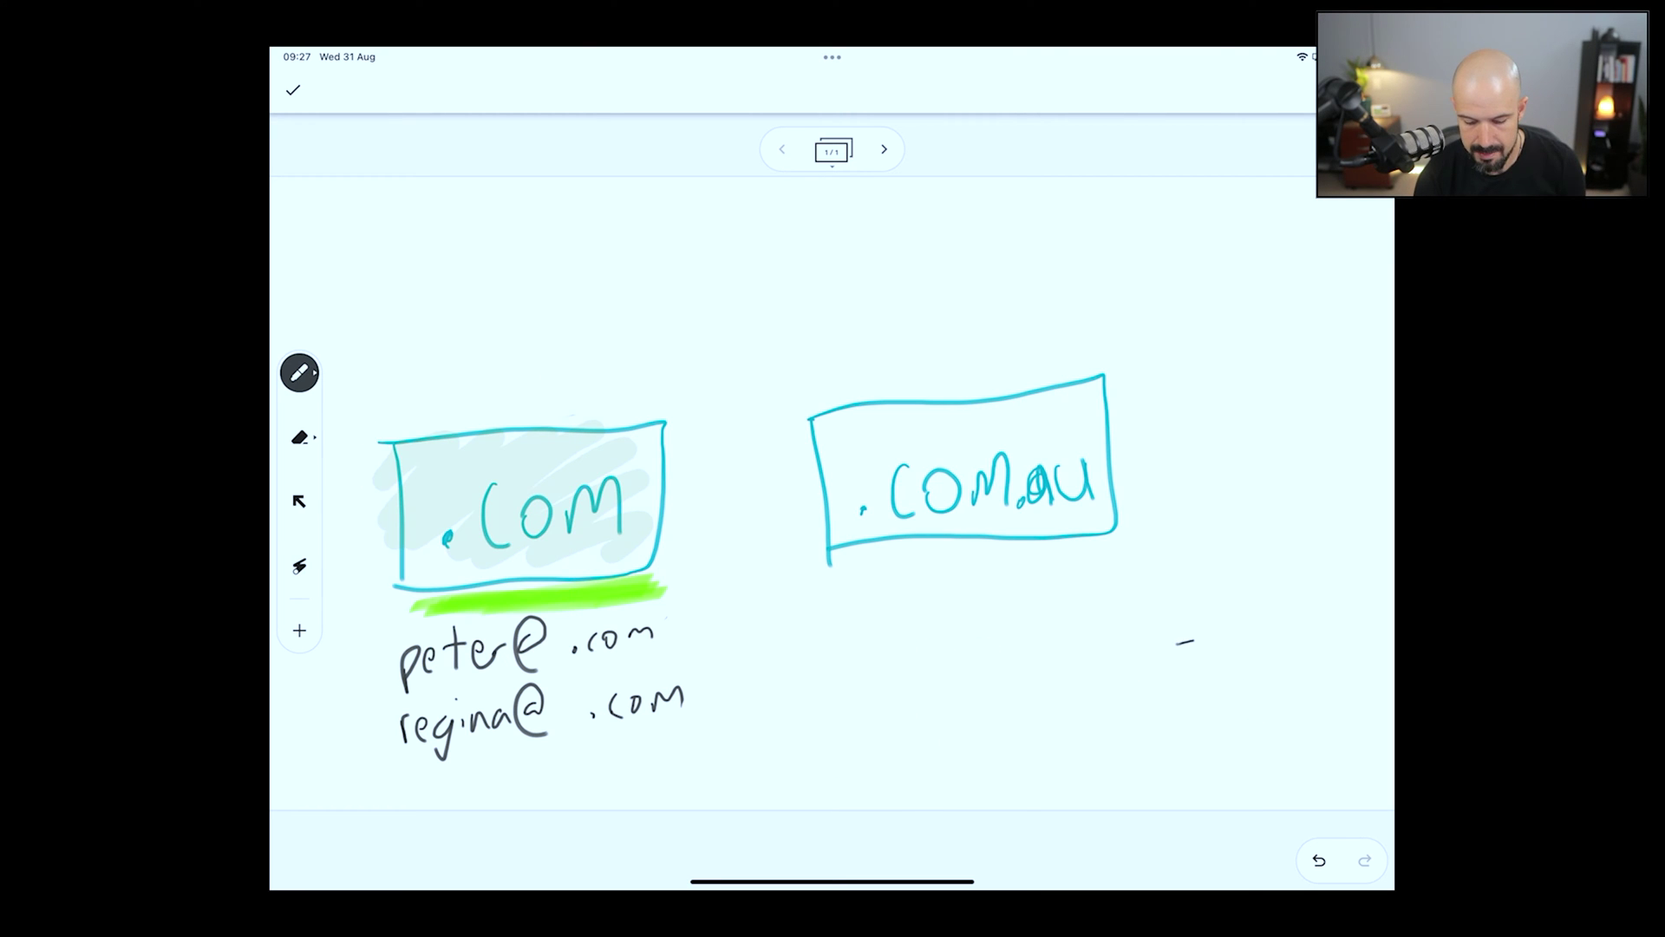
left_click_drag(874, 595, 854, 631)
left_click_drag(900, 600, 907, 623)
left_click_drag(920, 590, 945, 612)
left_click_drag(967, 607, 986, 590)
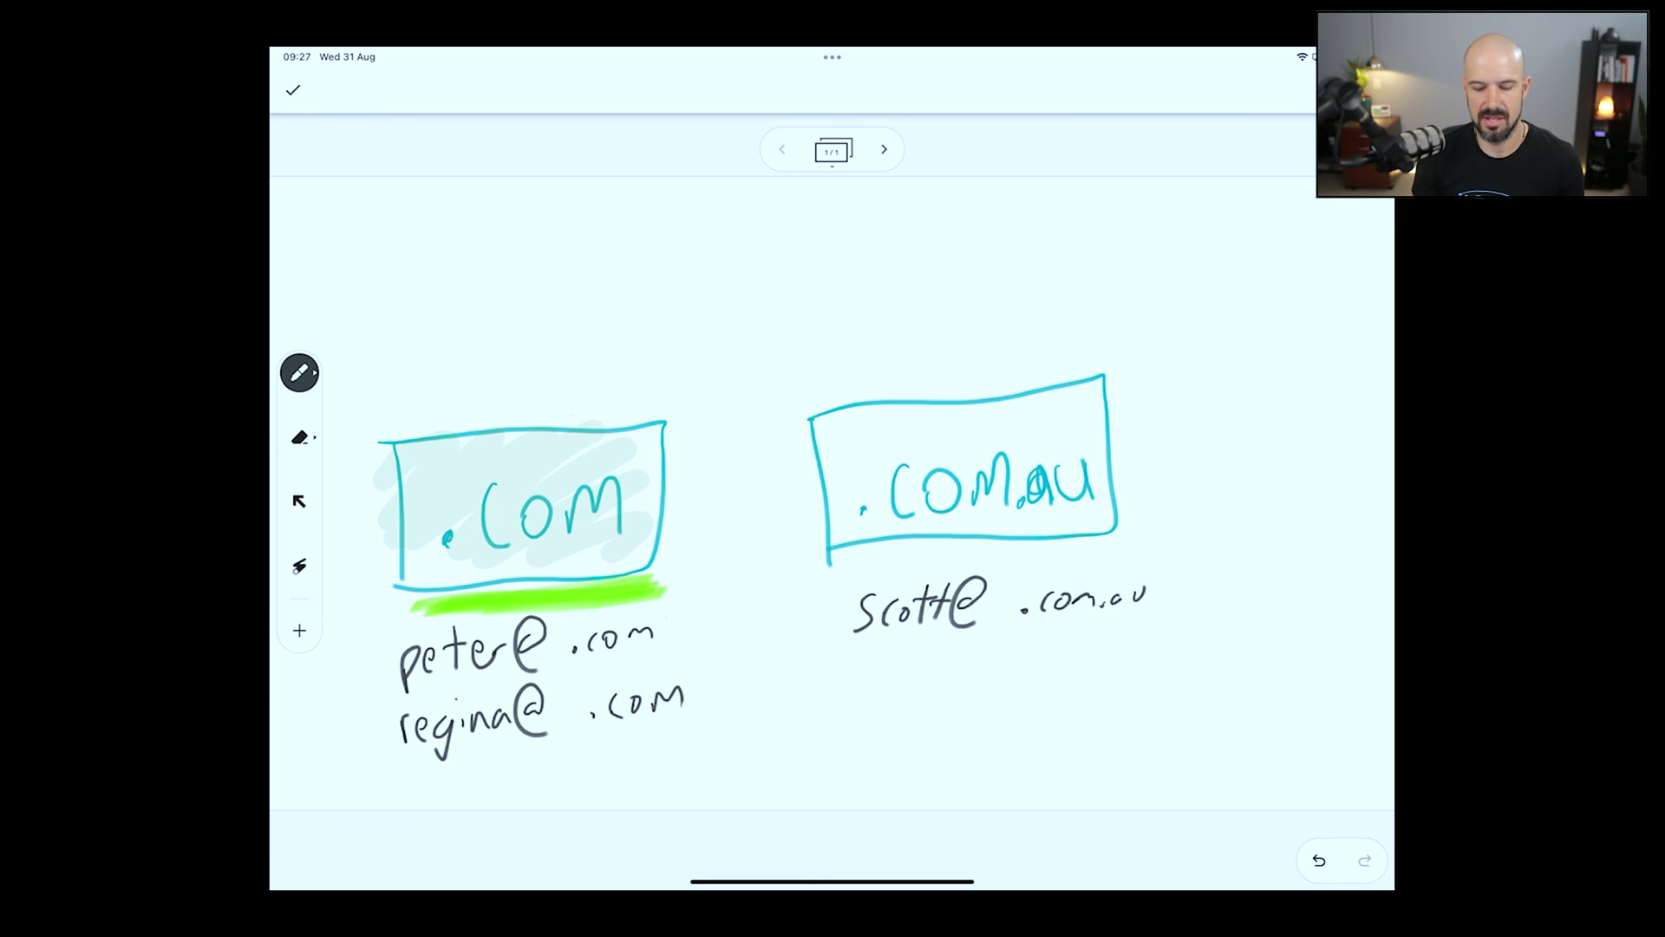
- Erase the top edges of both boxes to make open buckets
left_click(299, 438)
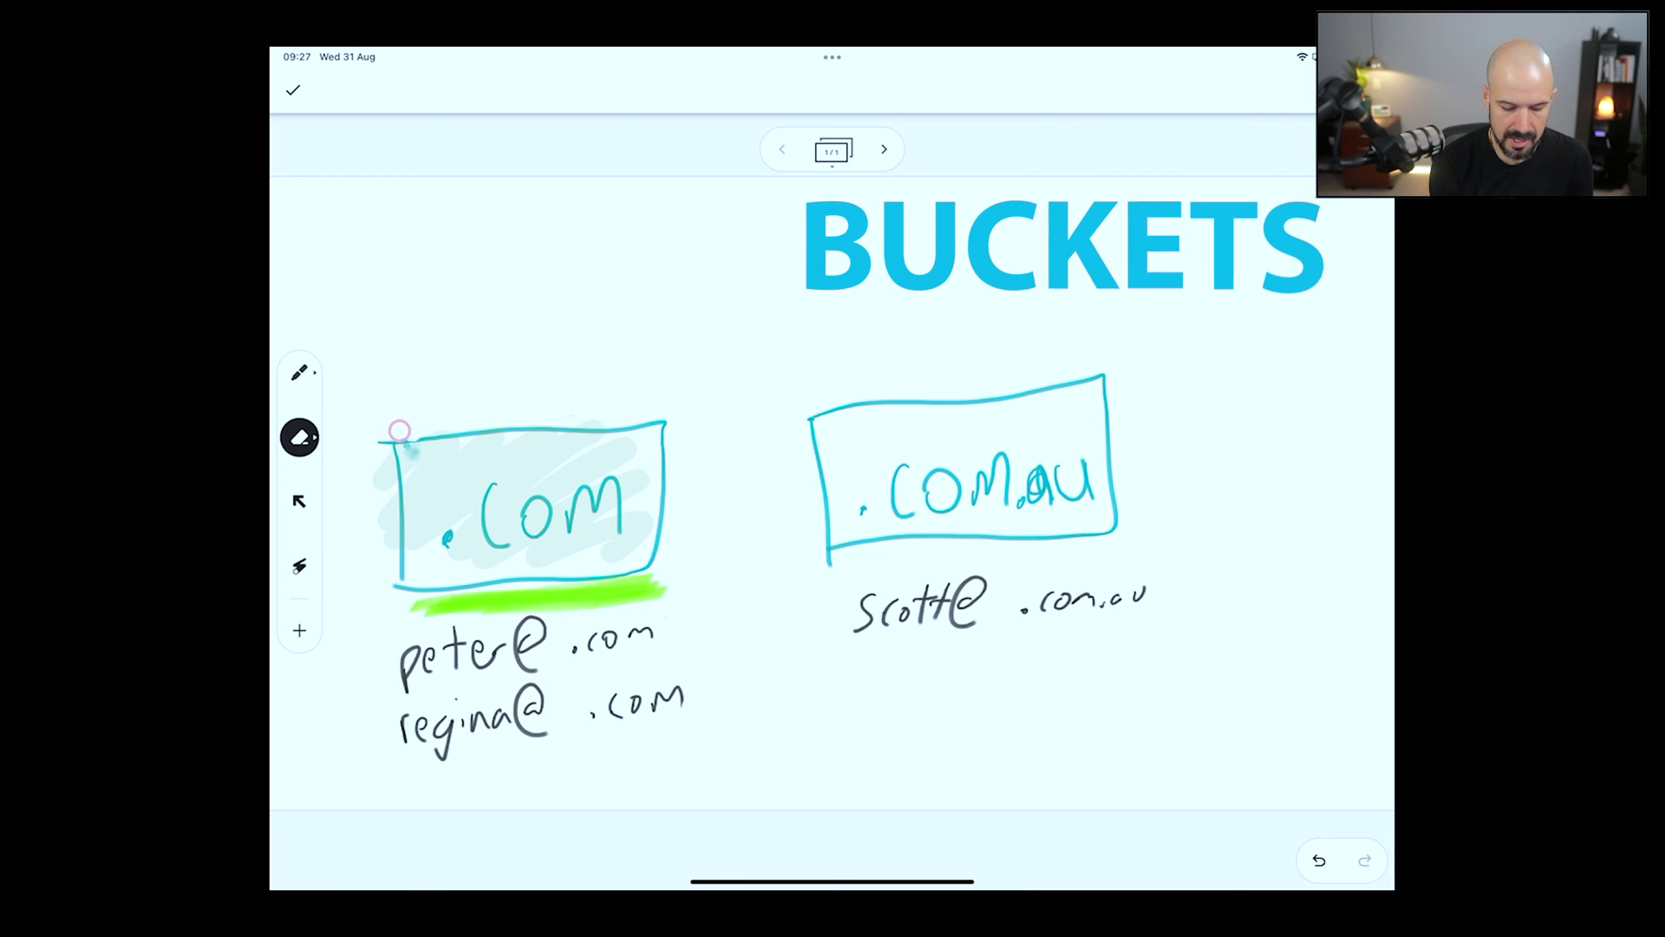
mouse_move(431, 493)
left_mouse_down()
mouse_move(512, 426)
mouse_move(573, 425)
left_mouse_up()
left_click_drag(815, 417, 1012, 387)
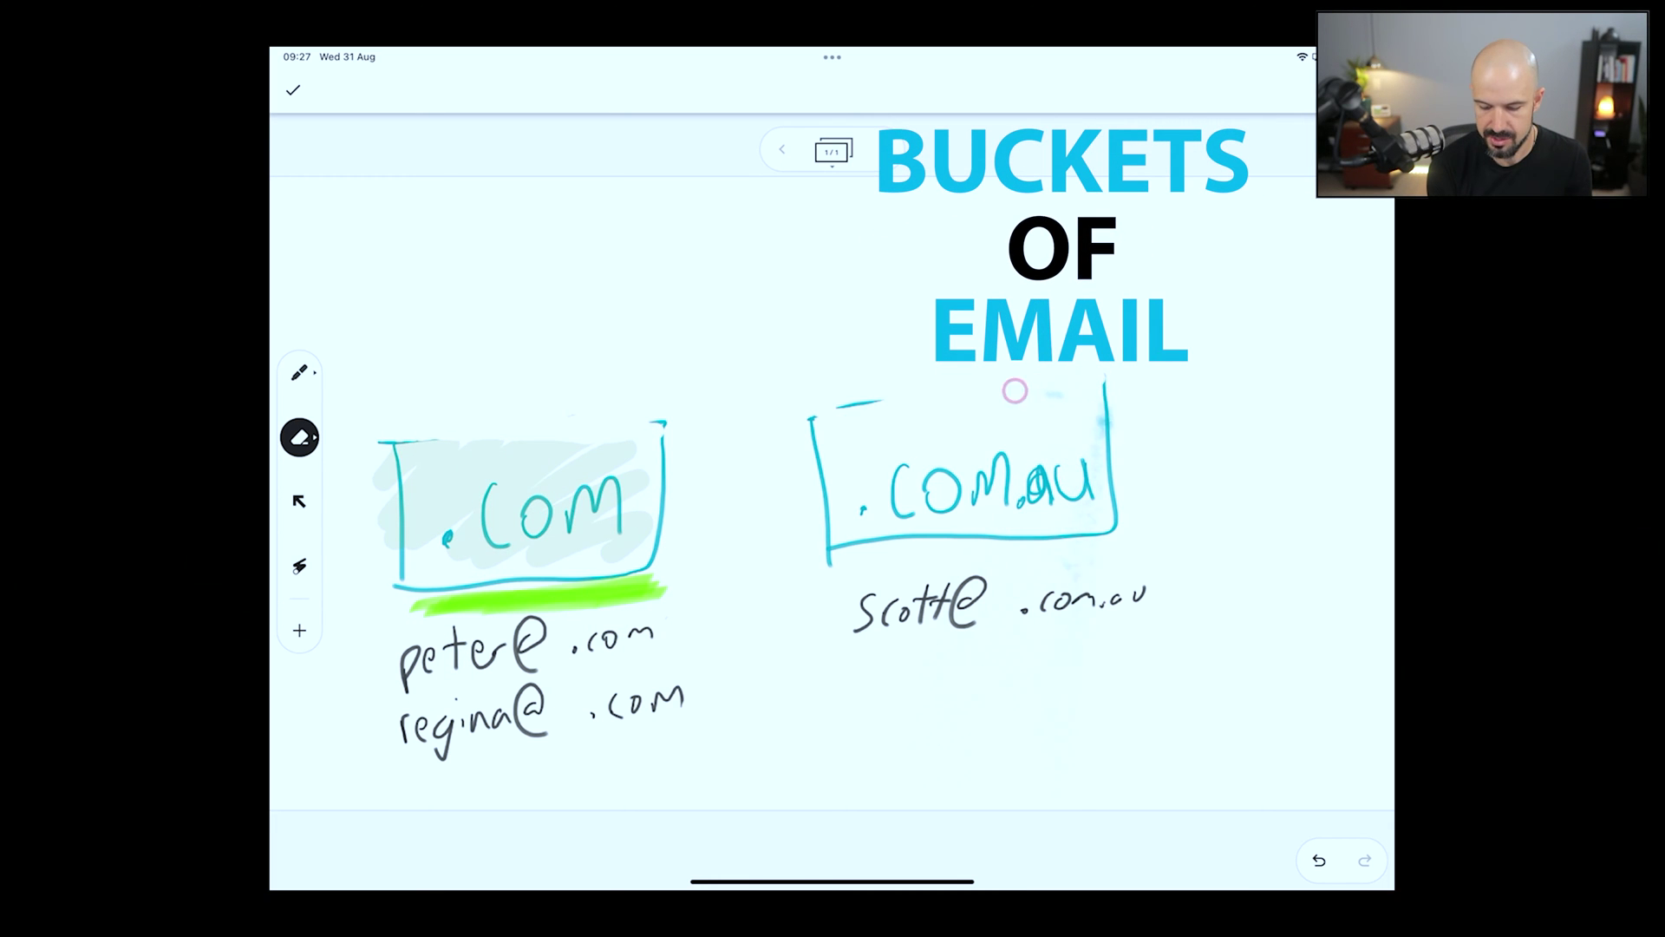
- Draw downward arrows into both boxes and switch the ink to yellow
left_click(300, 372)
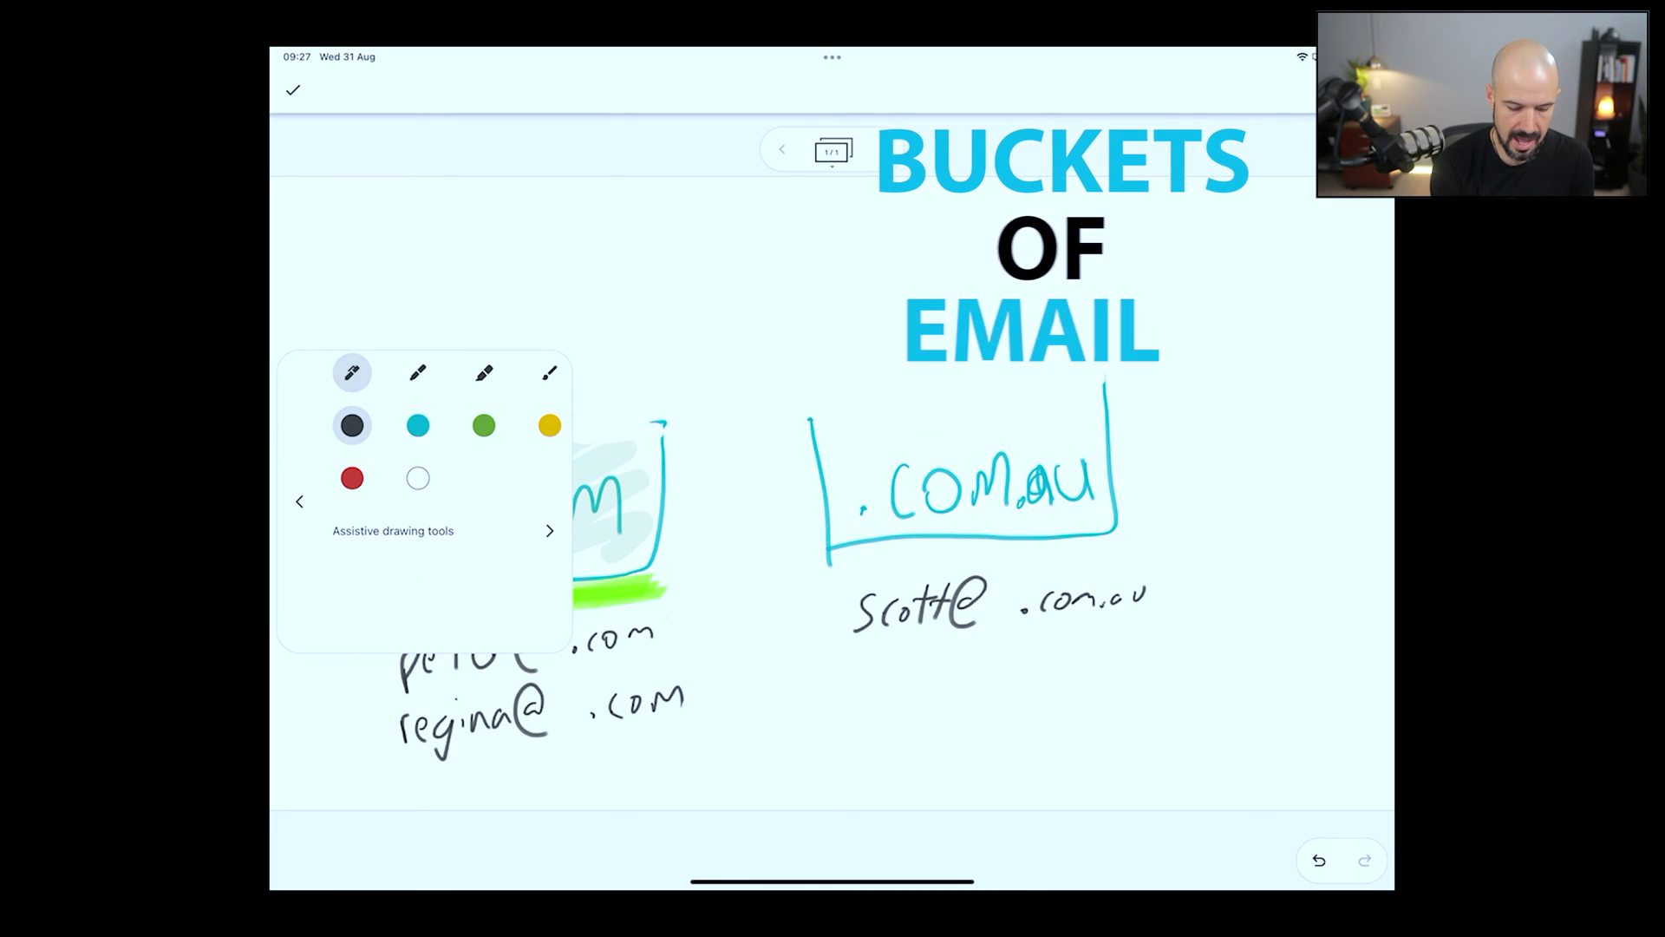
mouse_move(538, 251)
left_mouse_down()
mouse_move(515, 351)
mouse_move(547, 352)
left_mouse_up()
mouse_move(919, 249)
left_mouse_down()
mouse_move(965, 368)
mouse_move(976, 330)
left_mouse_up()
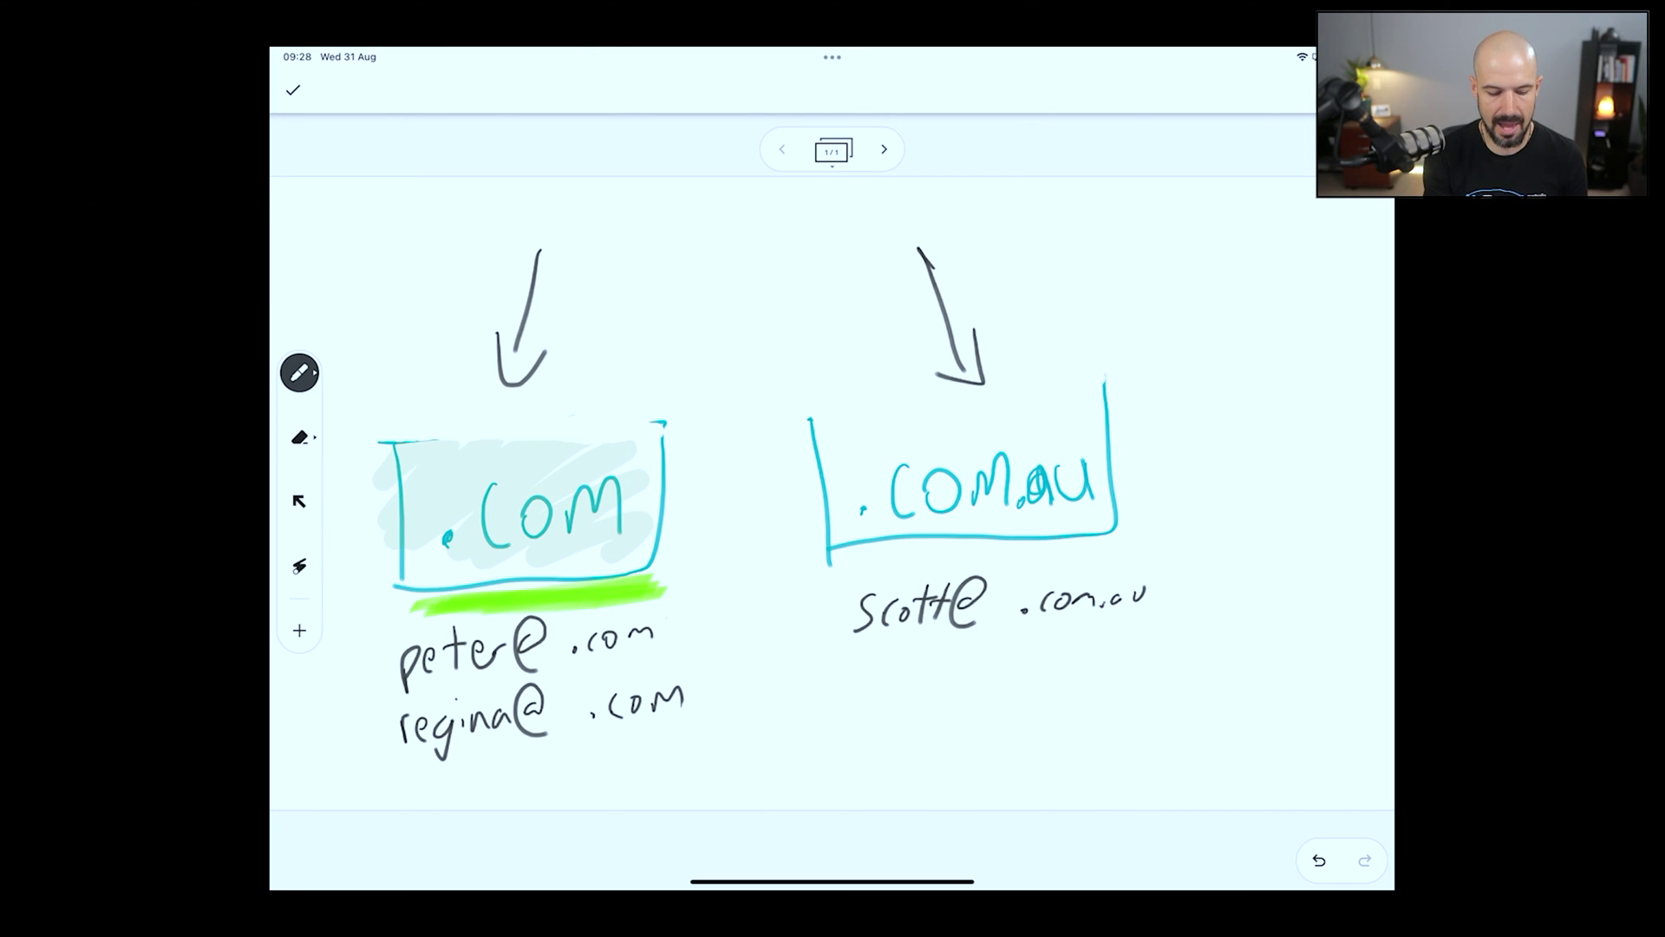
left_click(299, 373)
left_click(550, 425)
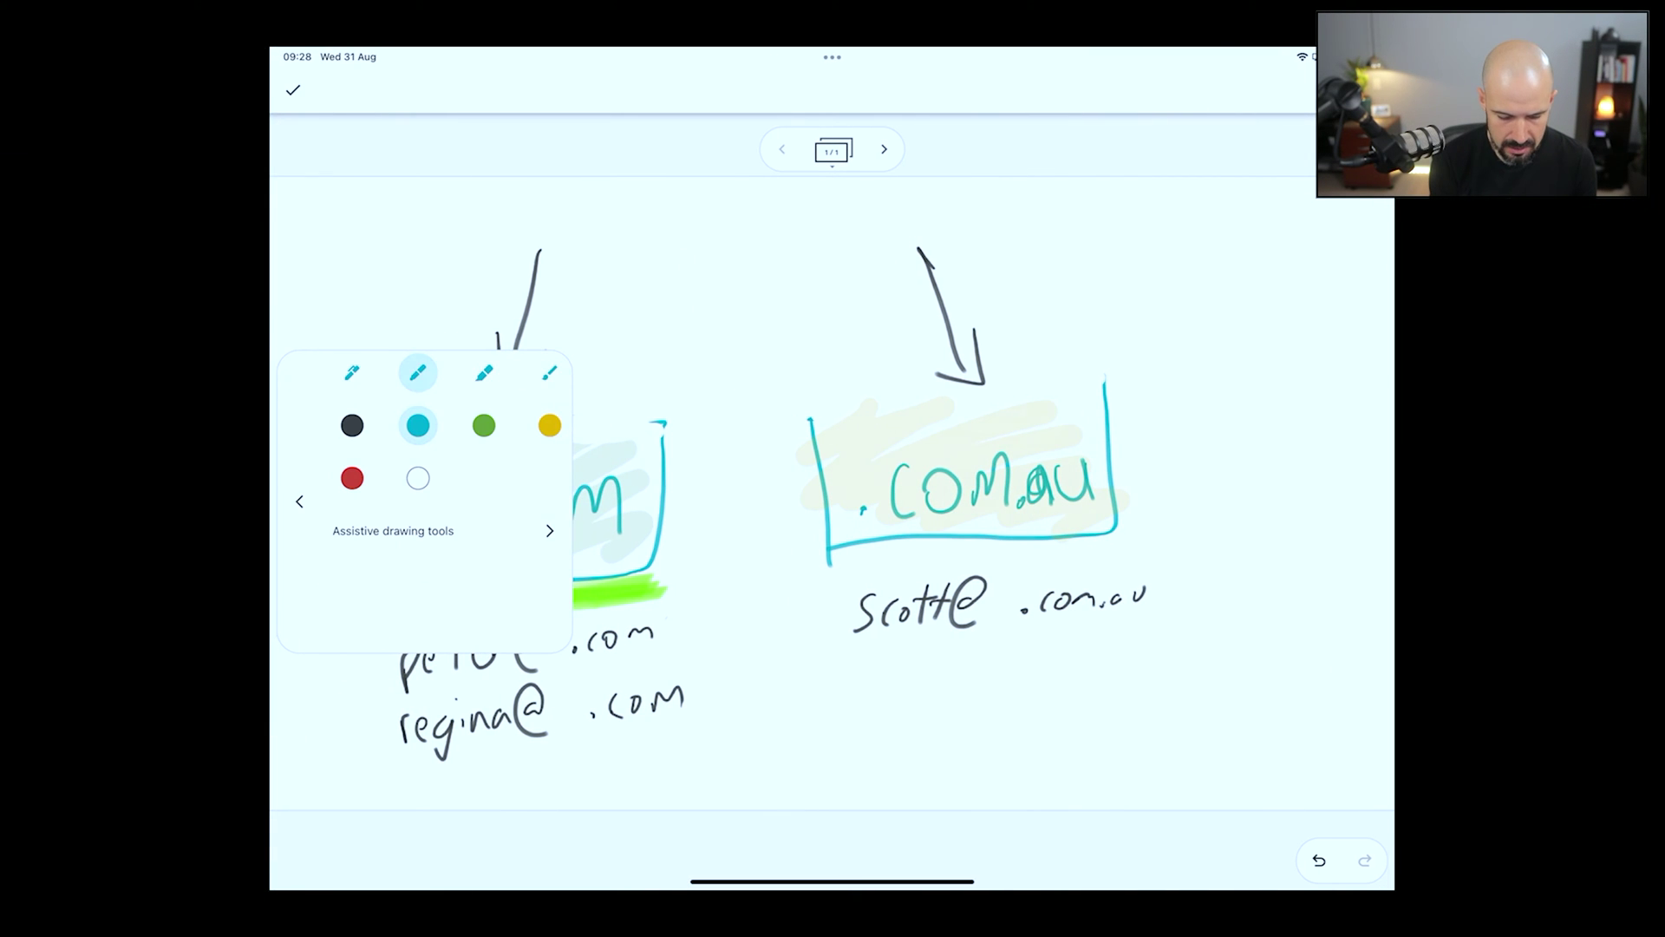
- Erase both downward arrows and the arrow drawn between the boxes
mouse_move(798, 480)
left_mouse_down()
mouse_move(690, 518)
mouse_move(738, 515)
left_mouse_up()
left_click(299, 437)
left_click_drag(537, 251, 520, 364)
mouse_move(998, 277)
left_mouse_down()
mouse_move(890, 265)
mouse_move(903, 353)
mouse_move(997, 382)
left_mouse_up()
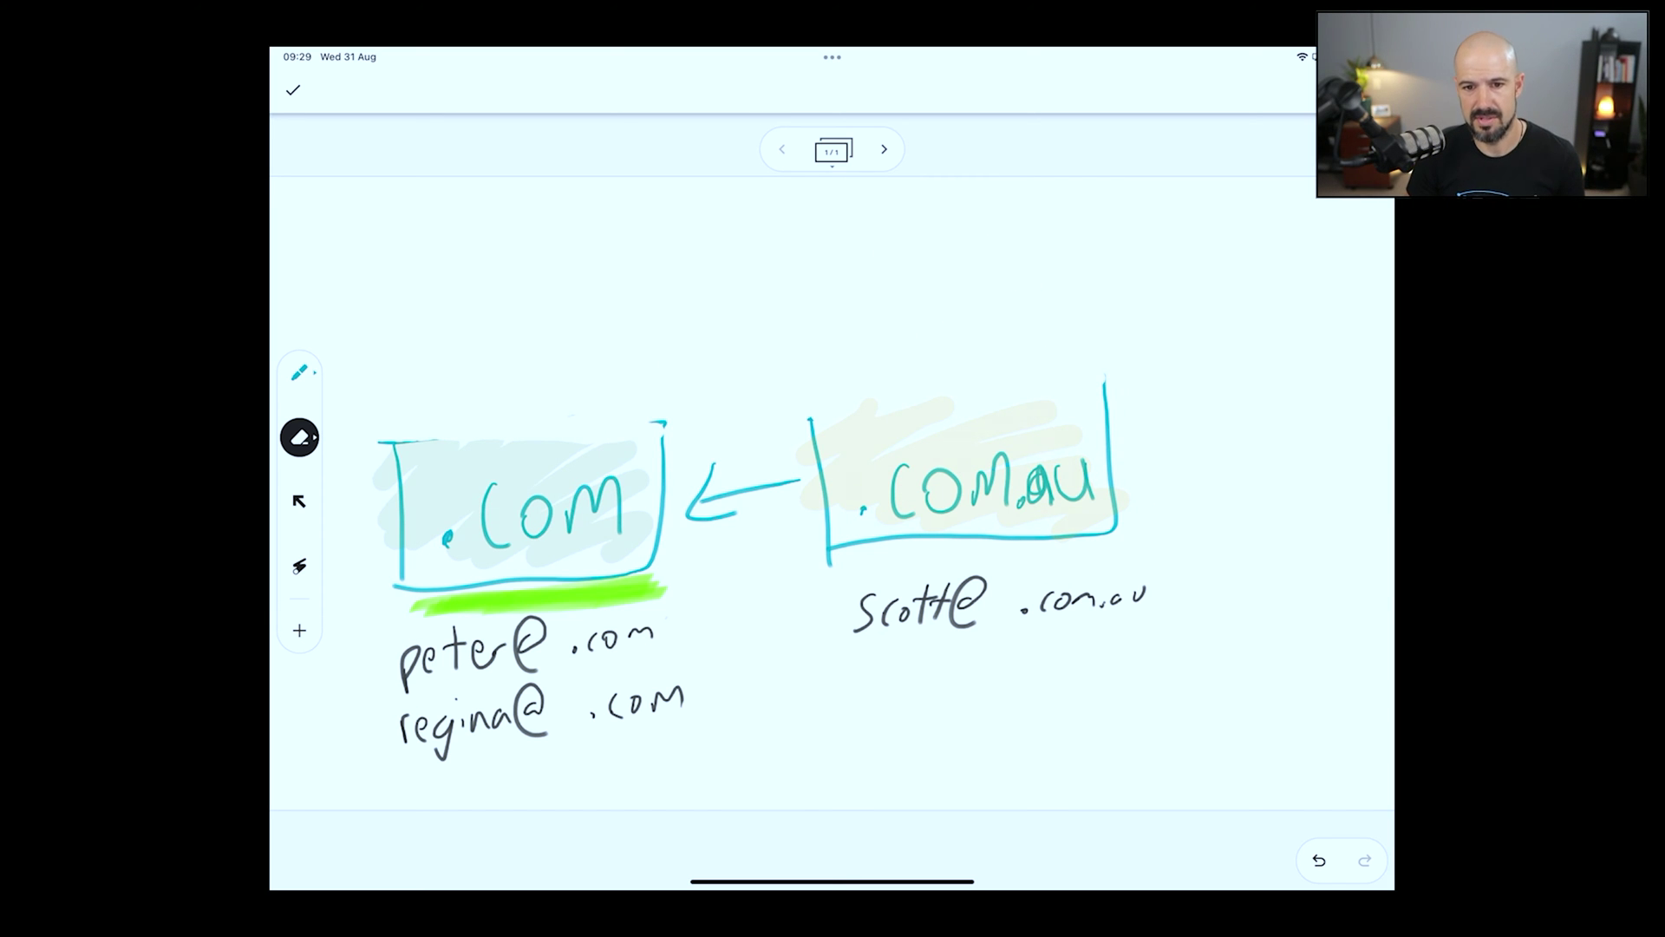
left_click_drag(666, 496, 788, 475)
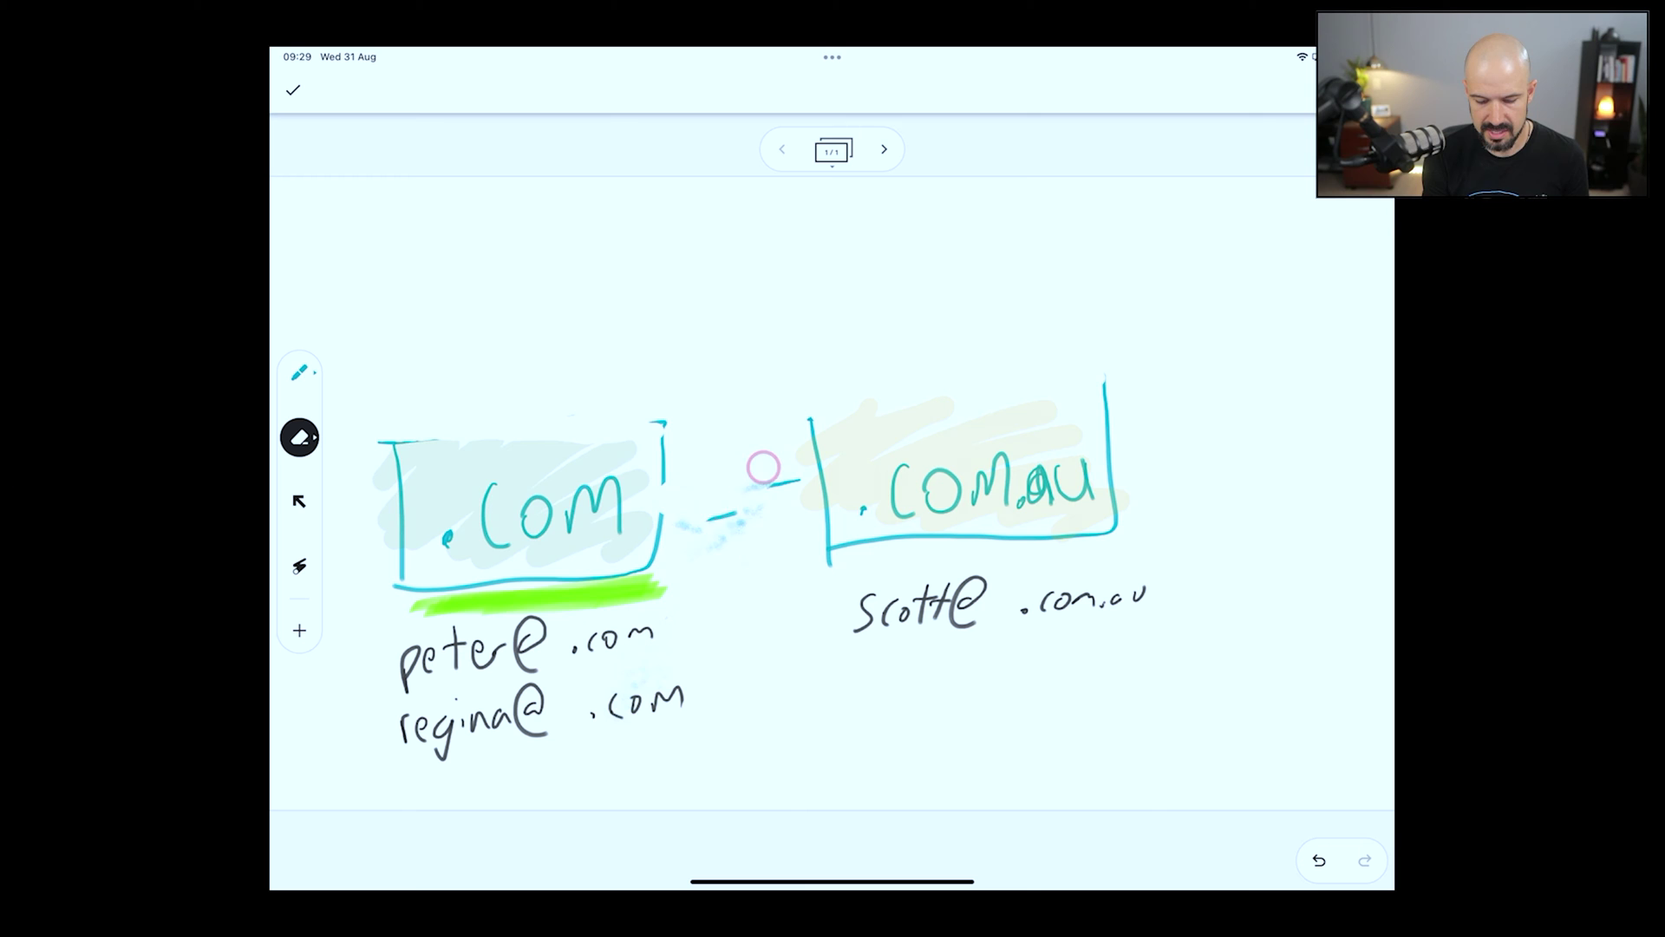
- Redraw downward arrows with arrowheads above the .com and .com.au boxes
left_click(299, 372)
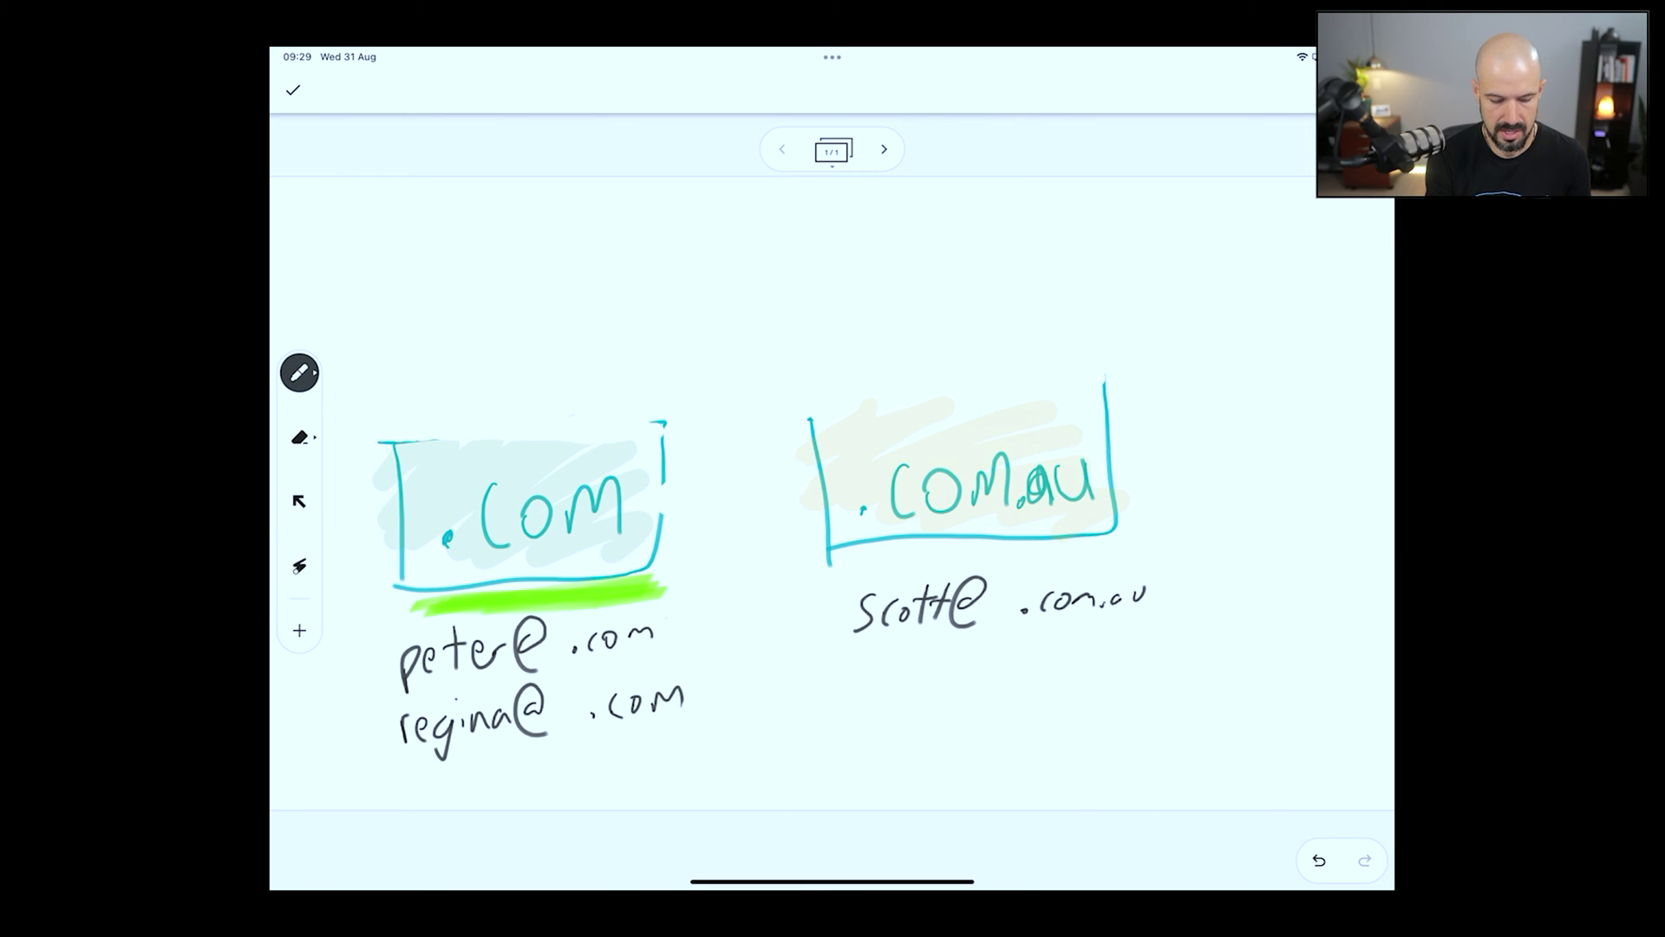
left_click_drag(554, 236, 518, 390)
left_click_drag(488, 337, 538, 374)
left_click_drag(924, 228, 974, 373)
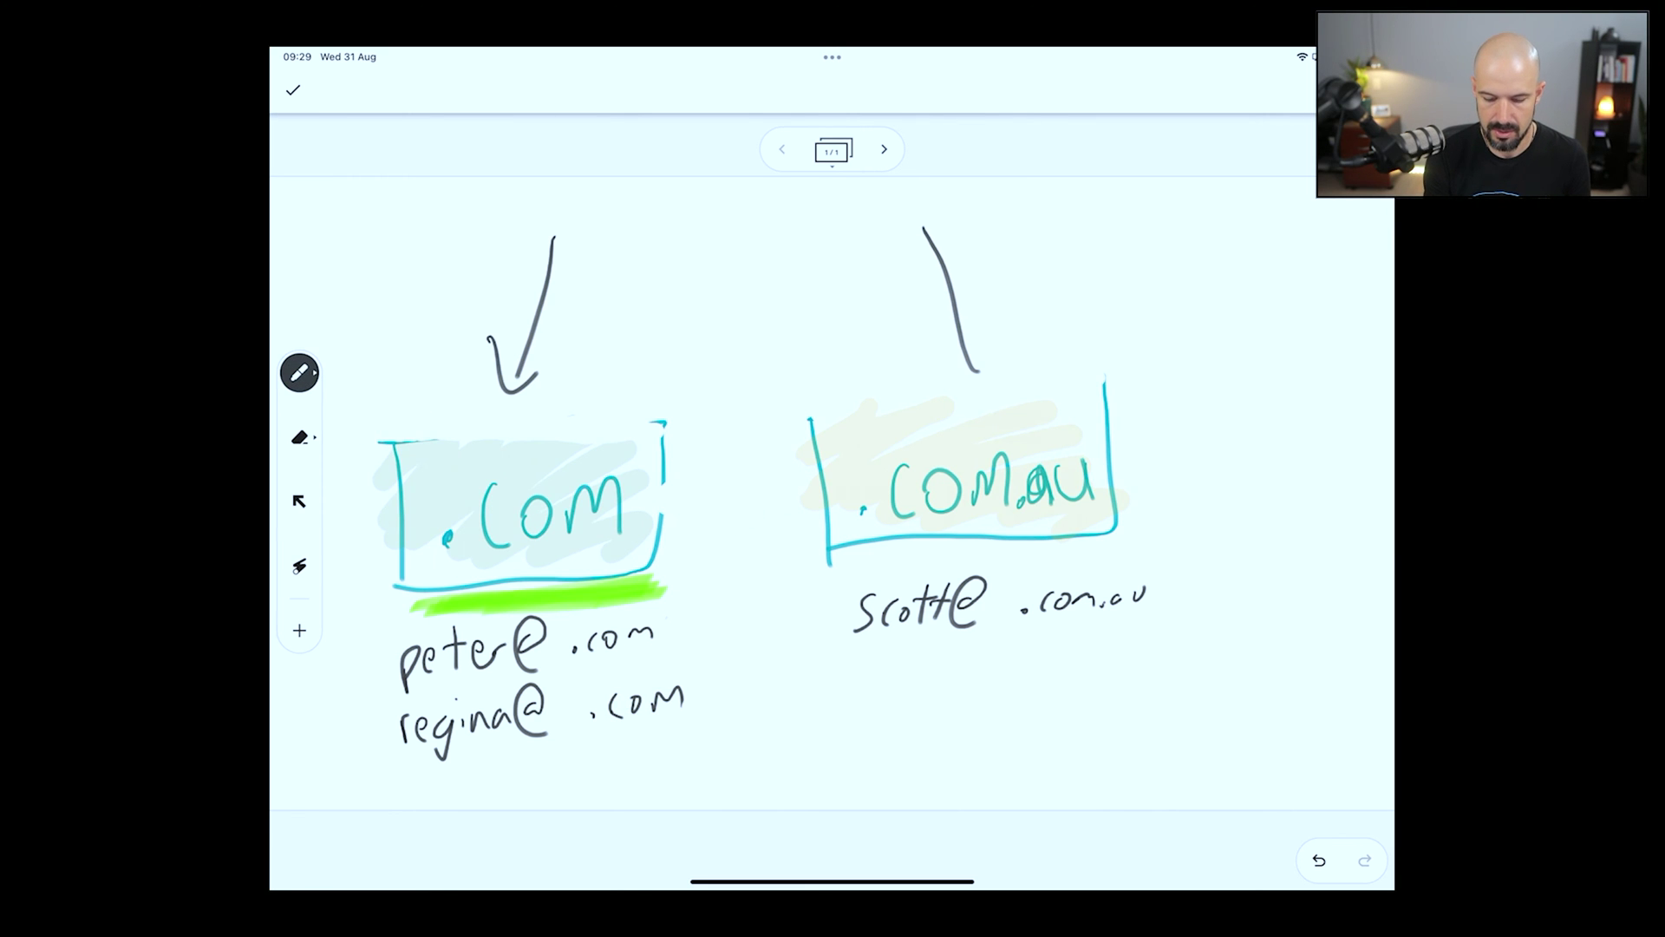
left_click_drag(987, 300, 928, 375)
- Move the scott@ note below regina@ and link it to .com.au with a curved arrow
left_click(299, 501)
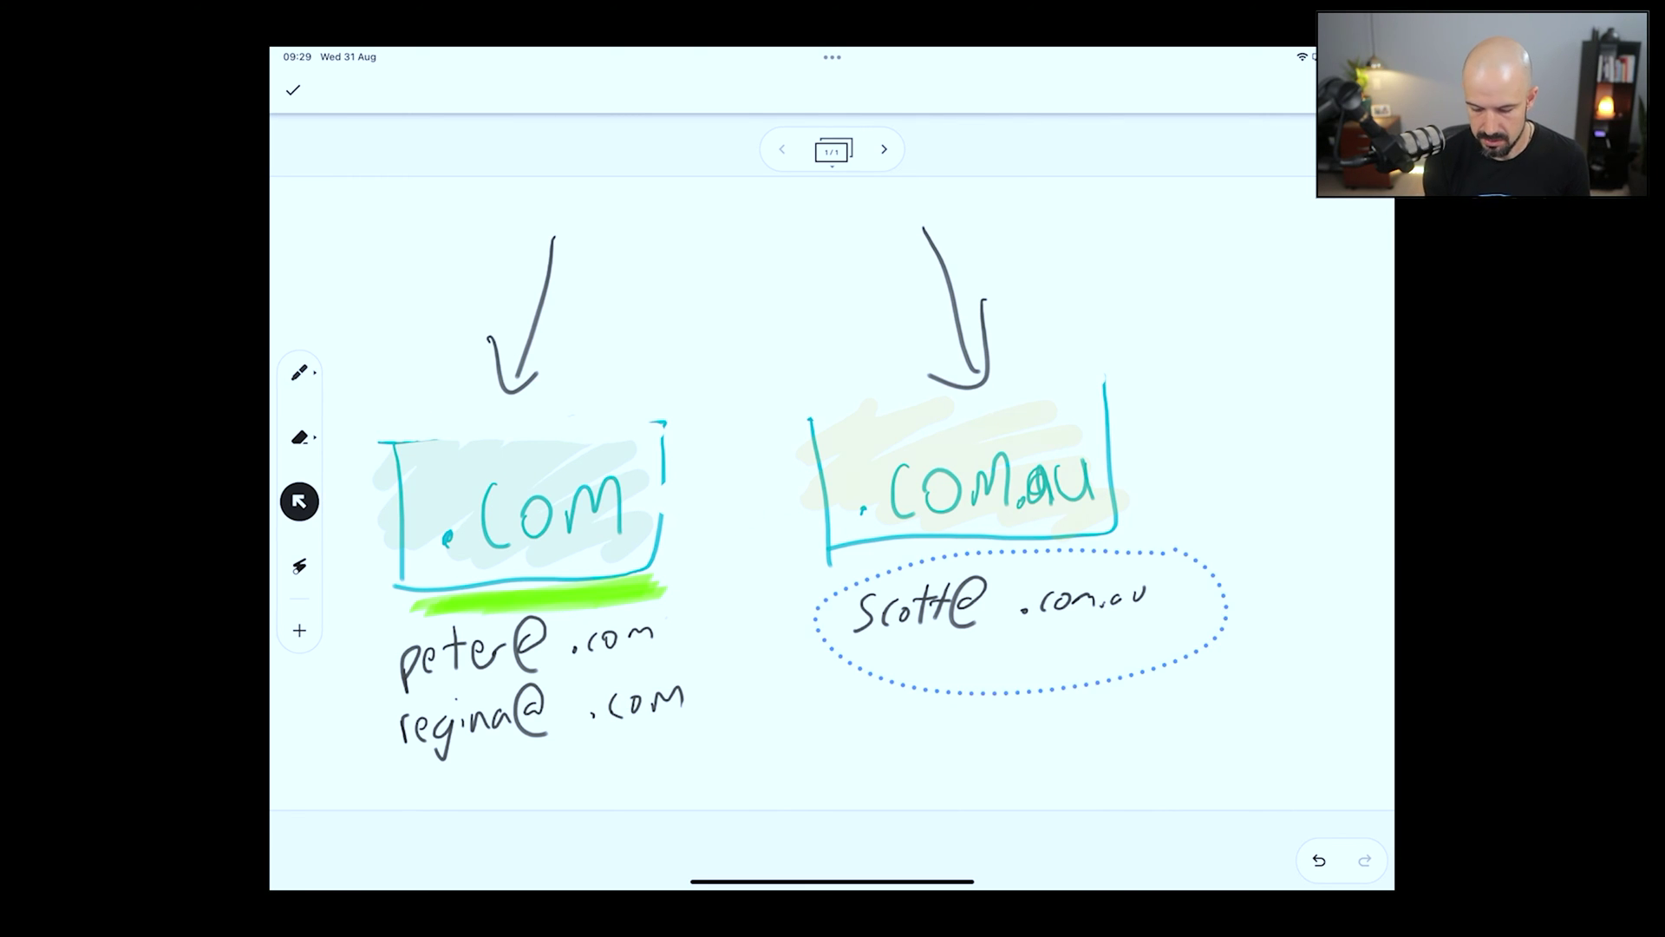
mouse_move(1019, 616)
left_mouse_down()
mouse_move(597, 716)
mouse_move(516, 704)
left_mouse_up()
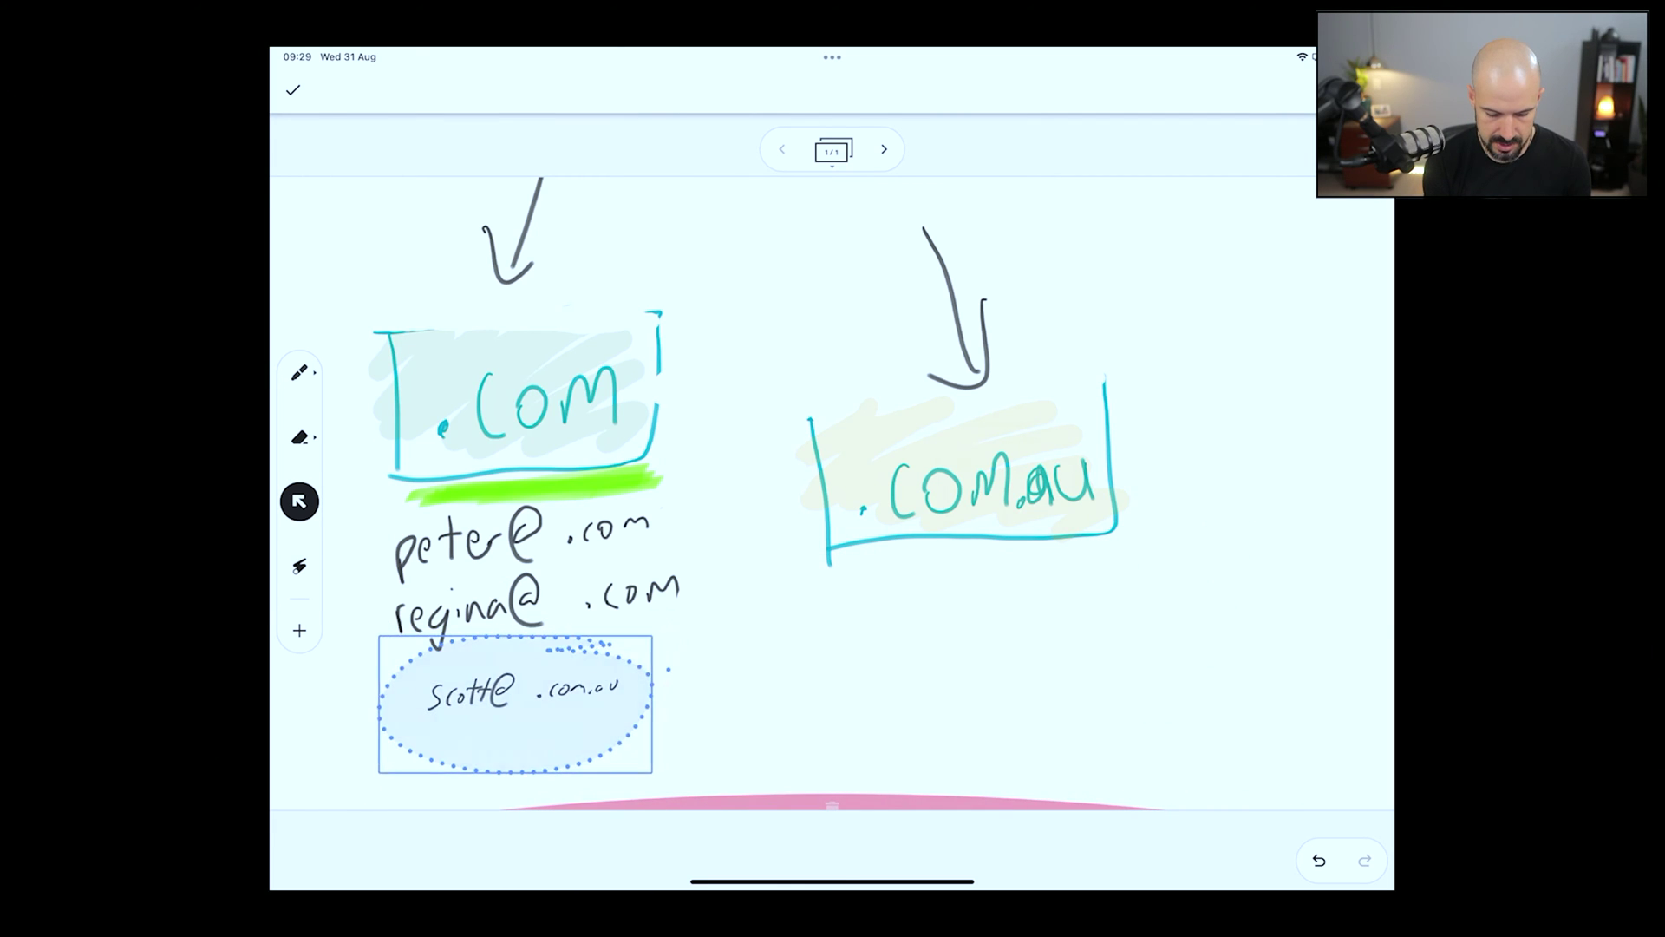
left_click(703, 639)
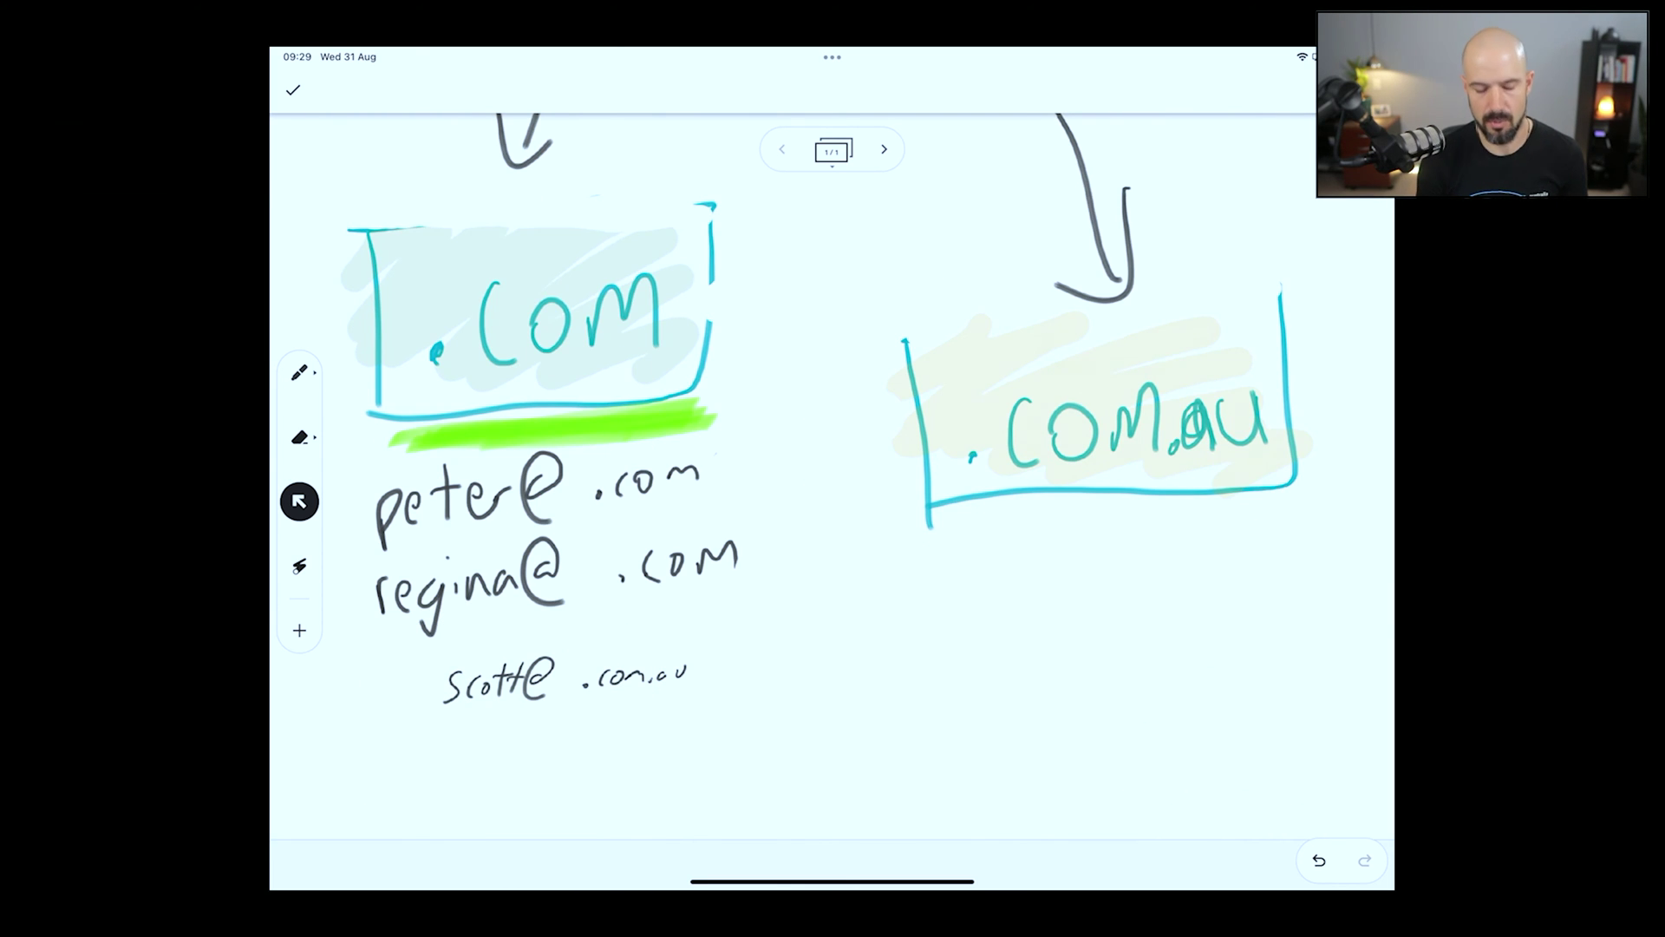
left_click(300, 373)
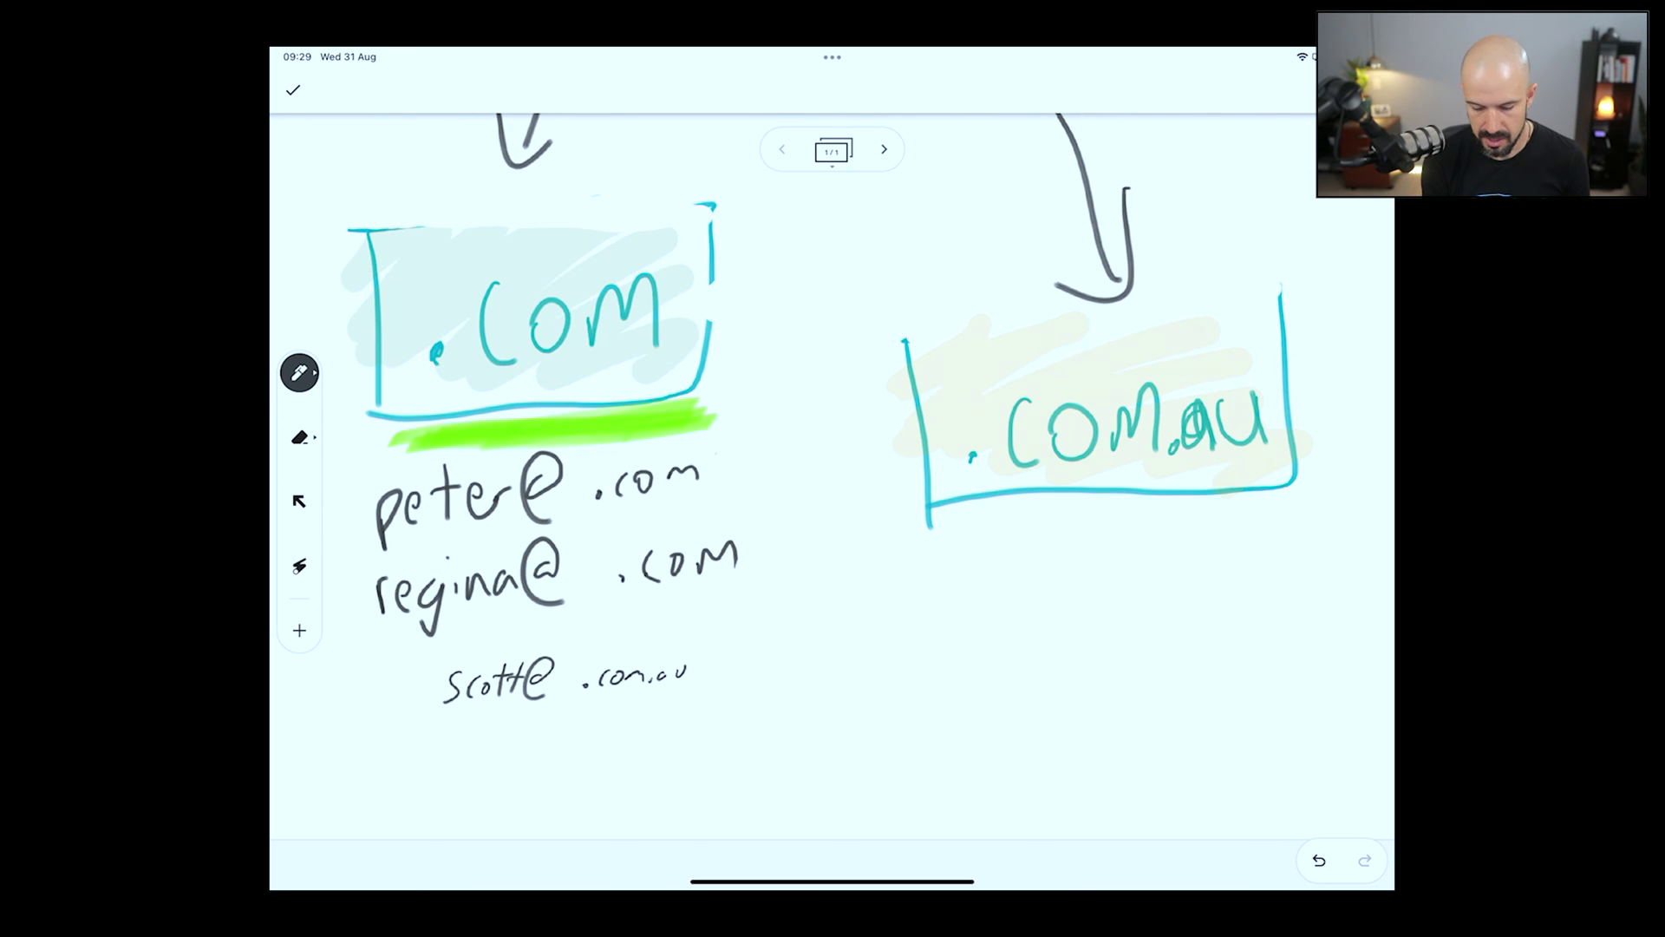
mouse_move(716, 668)
left_mouse_down()
mouse_move(959, 613)
mouse_move(1067, 566)
left_mouse_up()
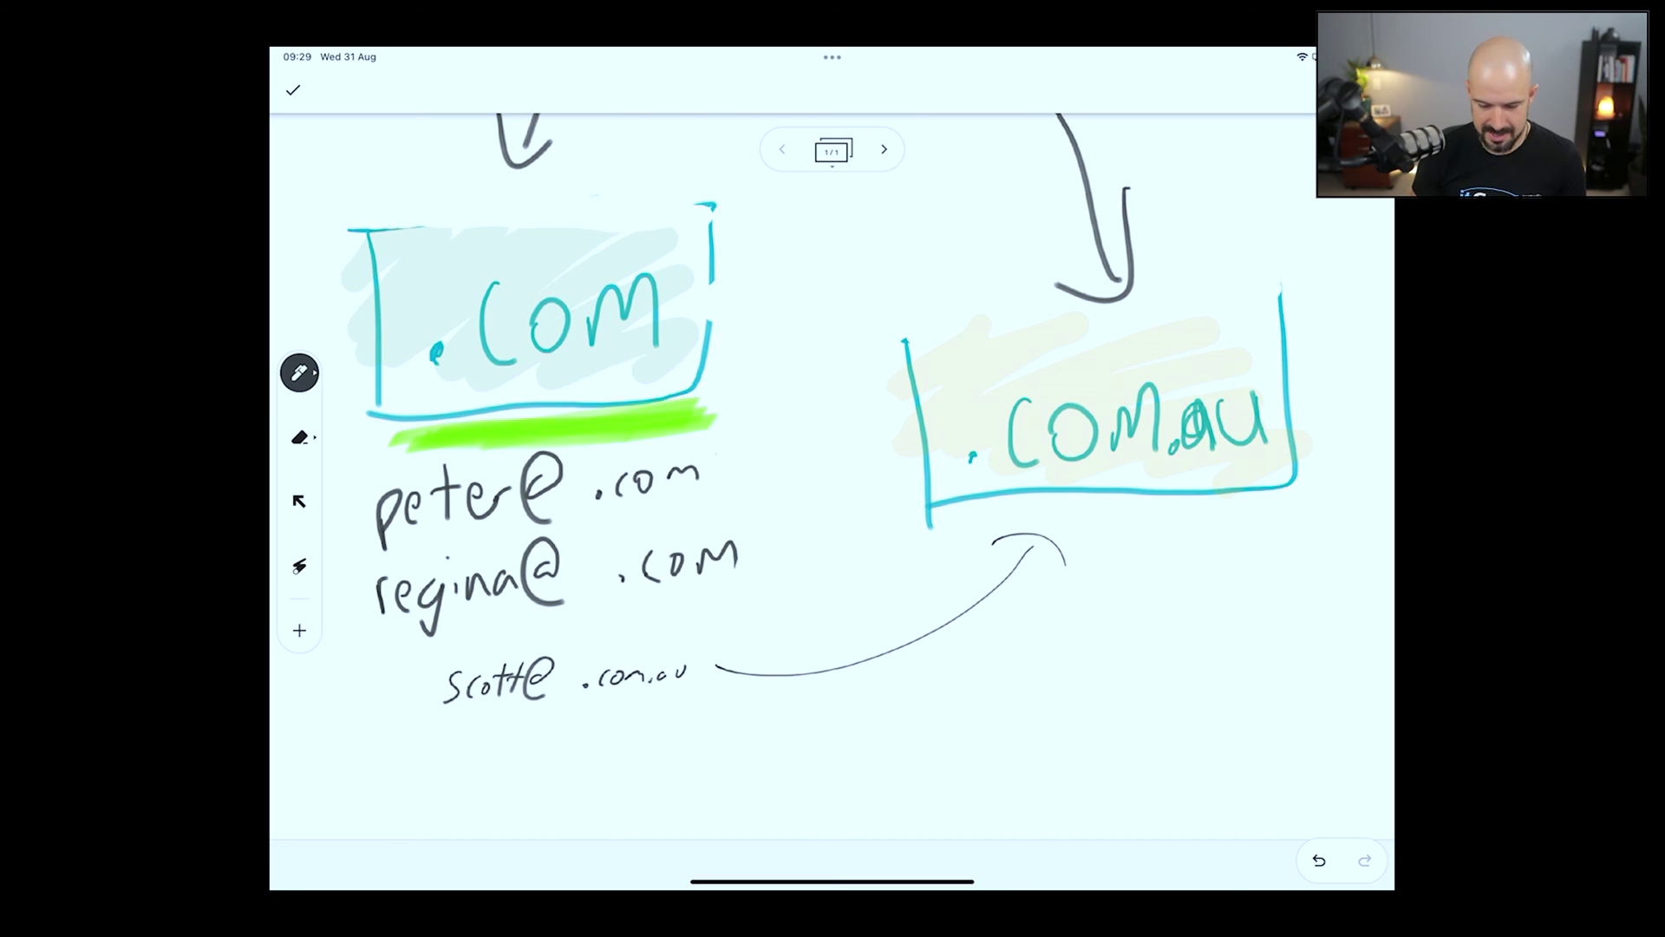
scroll(833, 434, "down", 3)
scroll(833, 434, "down", 2)
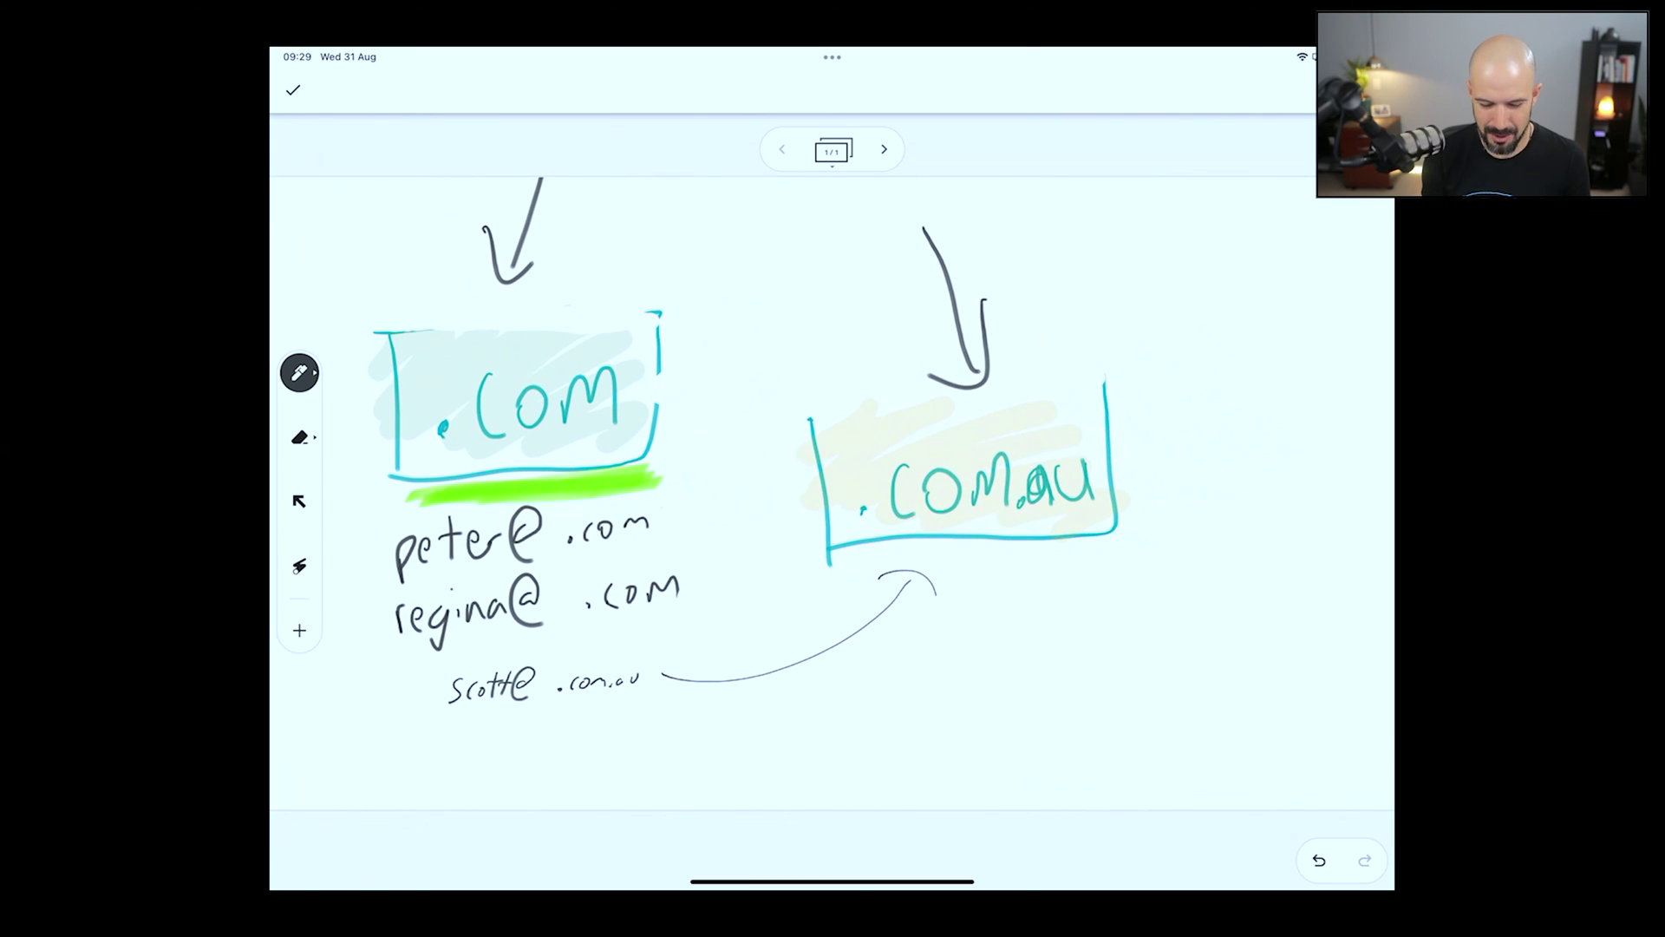
- Erase the arrows above both boxes
left_click(300, 437)
mouse_move(529, 216)
left_mouse_down()
mouse_move(476, 253)
mouse_move(599, 227)
left_mouse_up()
mouse_move(949, 239)
left_mouse_down()
mouse_move(892, 280)
mouse_move(1004, 346)
mouse_move(963, 361)
left_mouse_up()
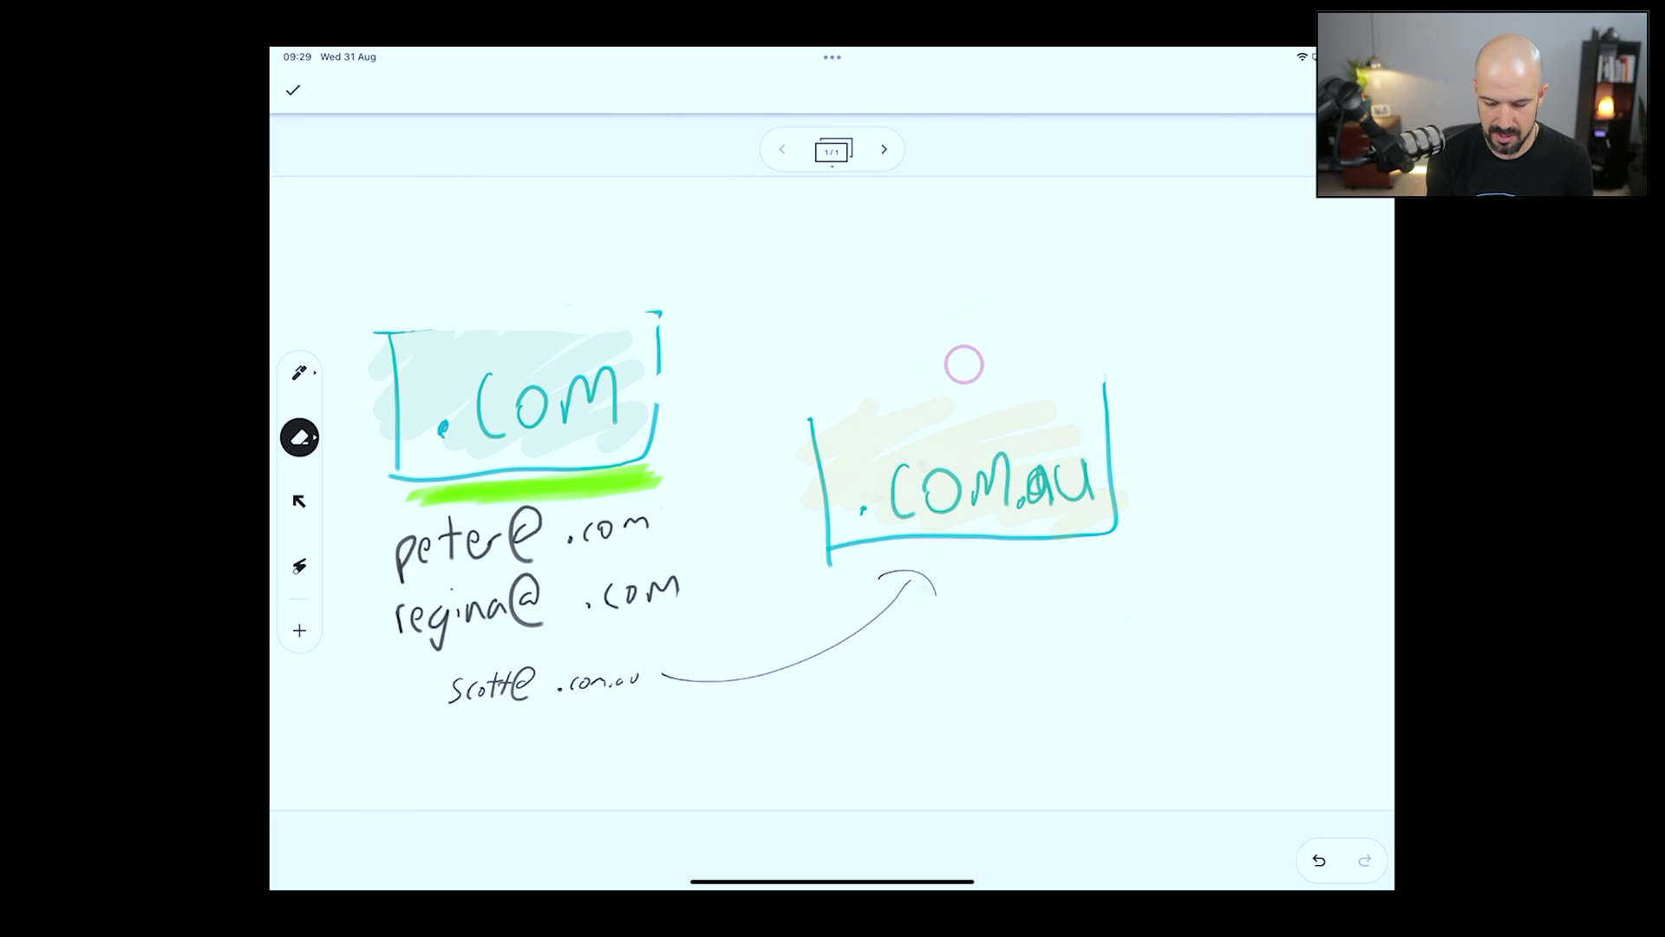
- Erase the arrow between the boxes, the .com.au box with its label, and the curved arrow
left_click(299, 373)
left_click_drag(779, 471, 755, 394)
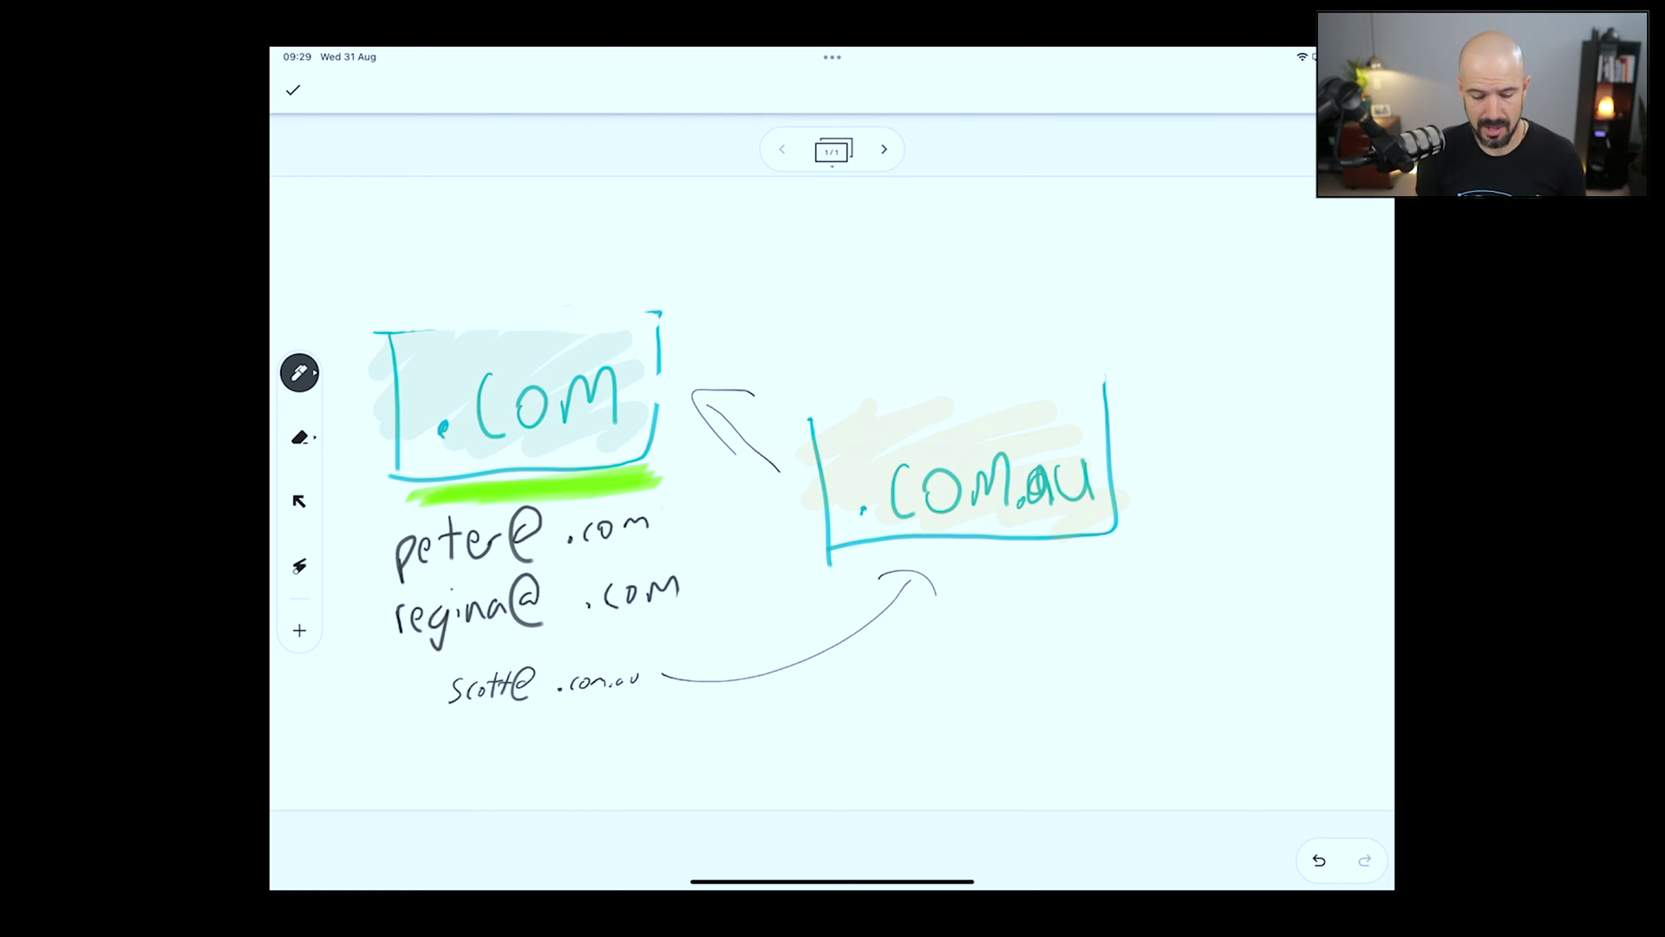
left_click(299, 438)
left_click_drag(698, 395, 761, 453)
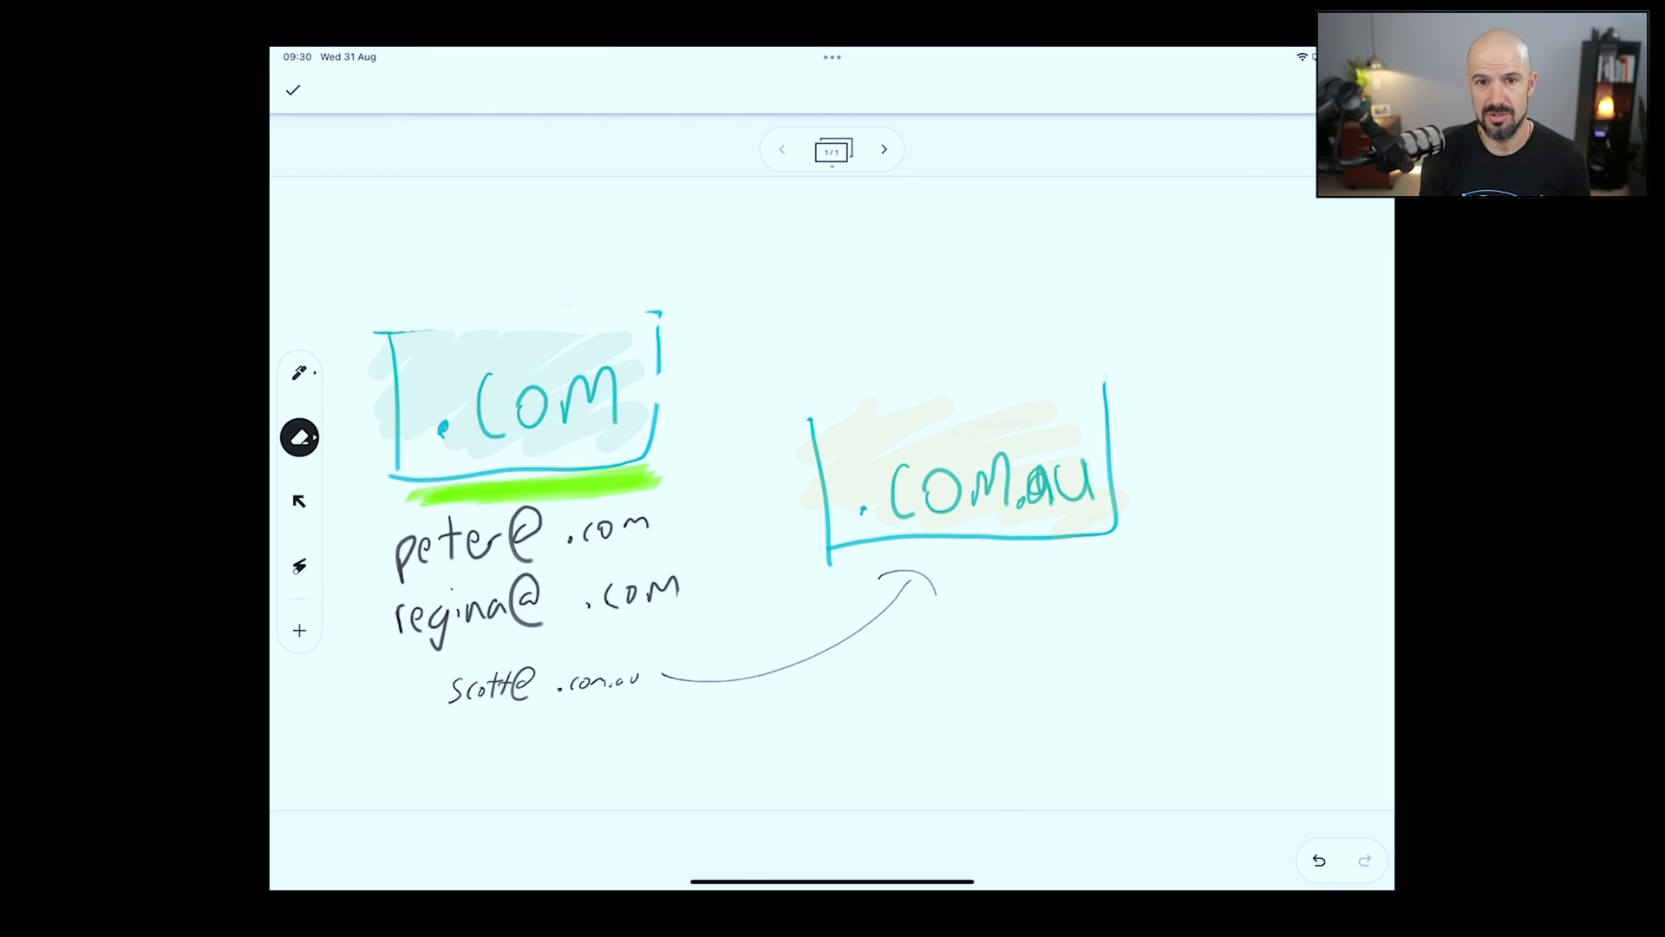
mouse_move(816, 442)
left_mouse_down()
mouse_move(1007, 398)
mouse_move(1141, 483)
mouse_move(1056, 546)
mouse_move(1130, 401)
left_mouse_up()
mouse_move(1130, 401)
left_mouse_down()
mouse_move(998, 521)
mouse_move(810, 561)
left_mouse_up()
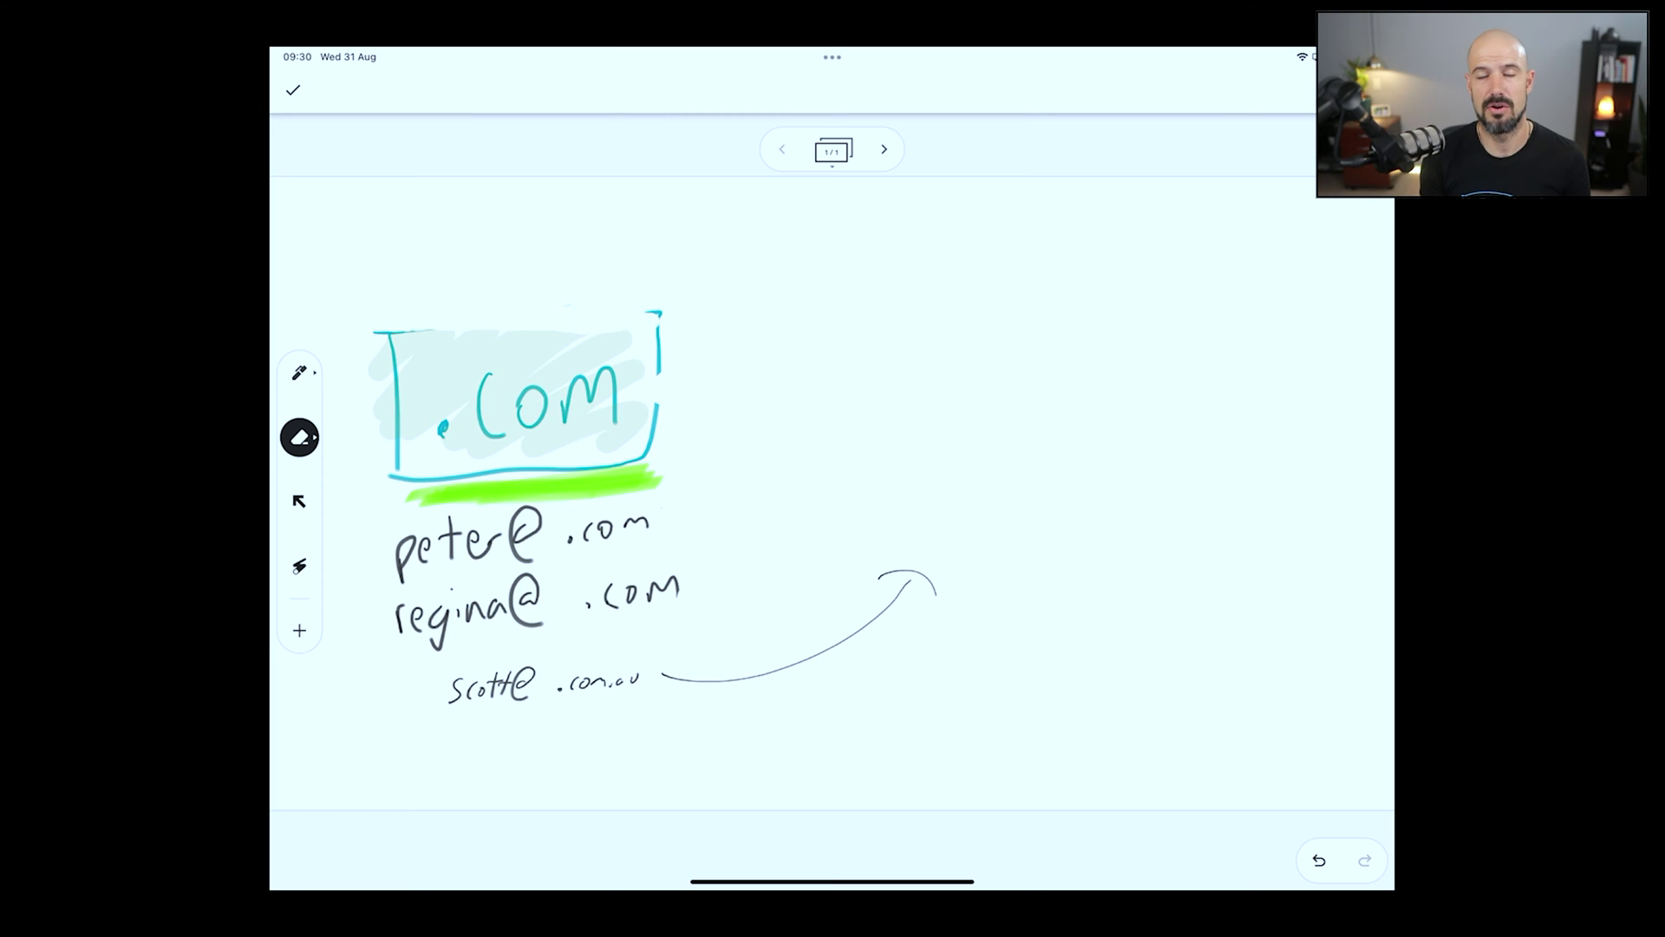
mouse_move(920, 579)
left_mouse_down()
mouse_move(836, 648)
mouse_move(721, 692)
mouse_move(625, 682)
left_mouse_up()
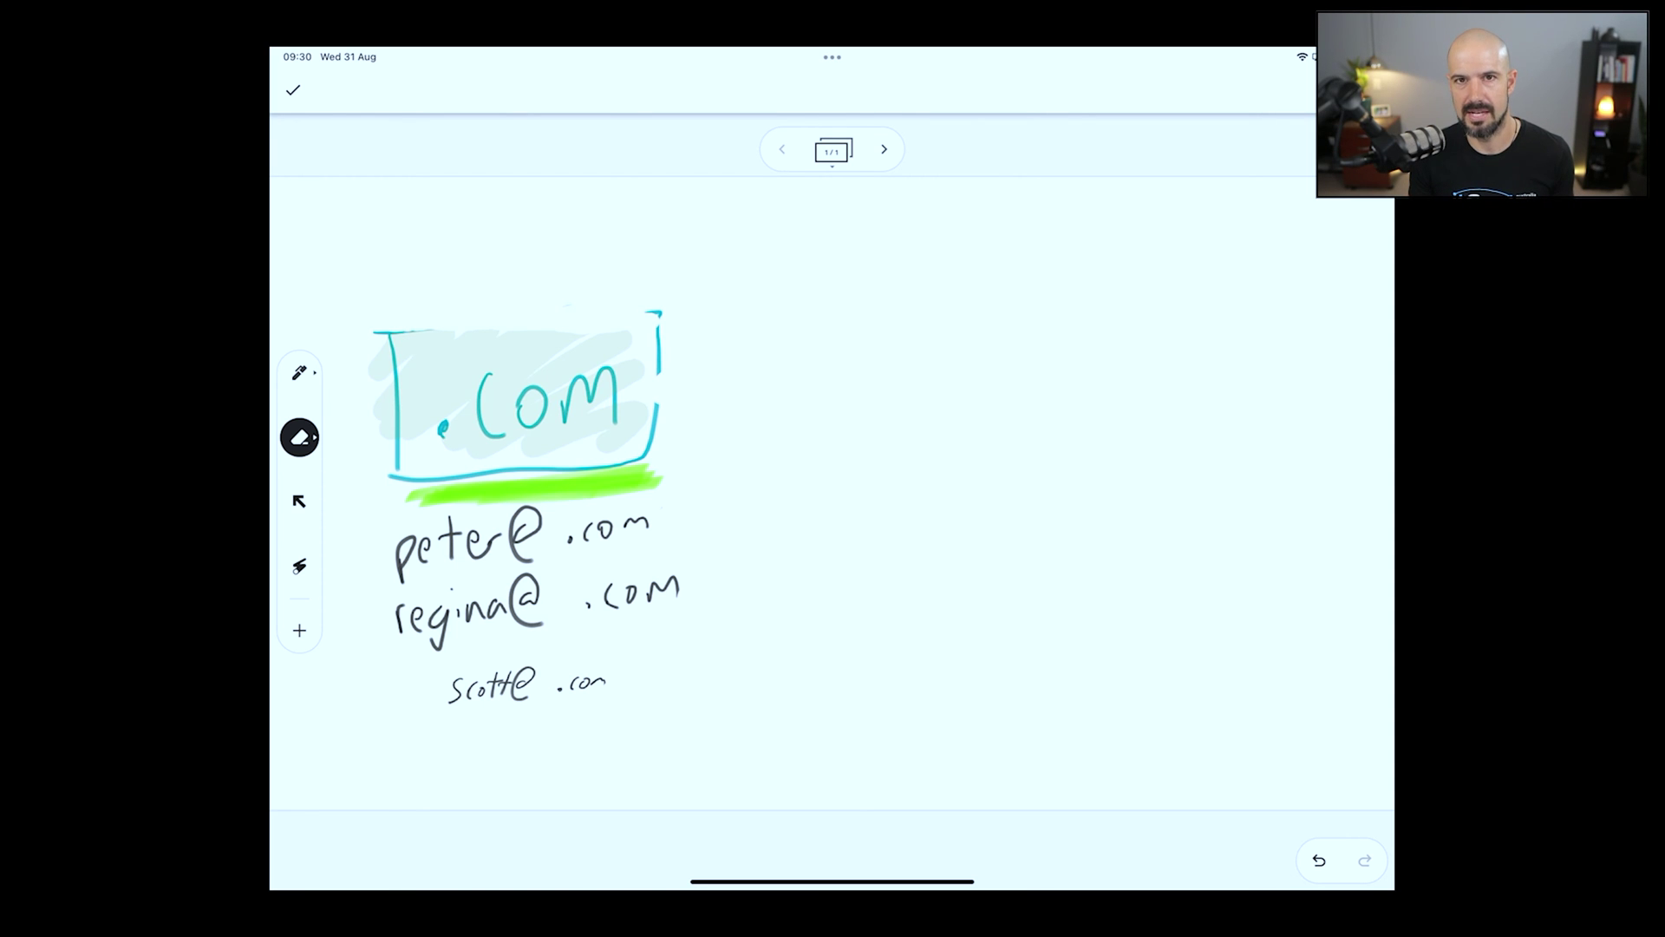
- Draw a new cyan box to the right of the .com box
left_click(299, 373)
left_click(419, 425)
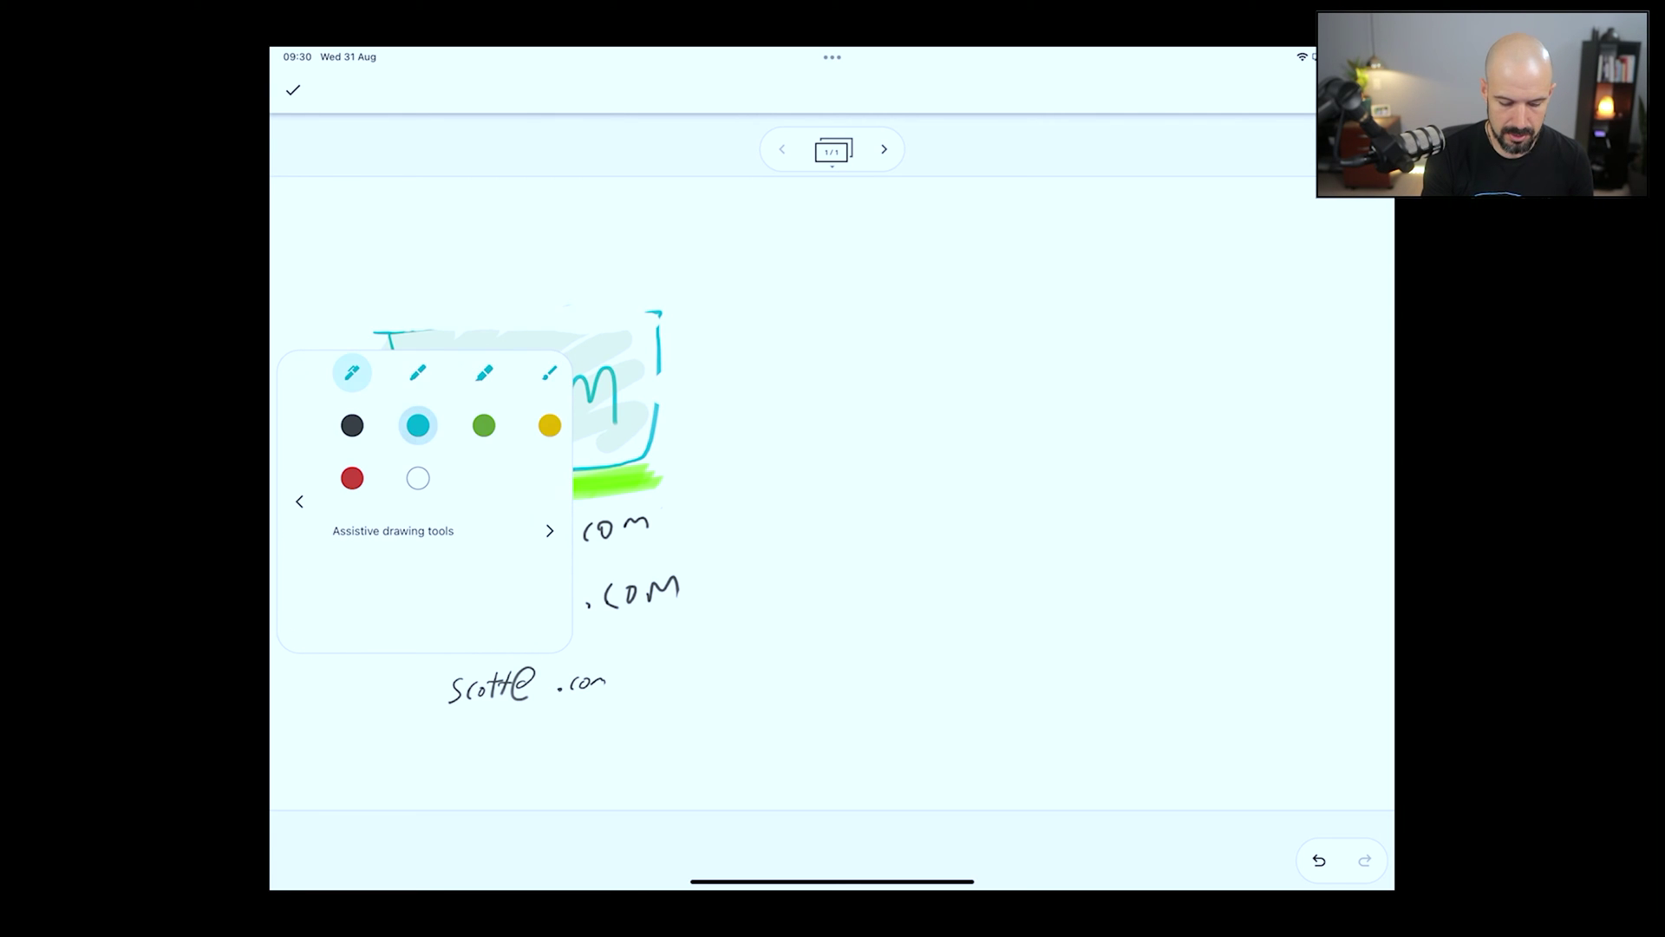
left_click(418, 373)
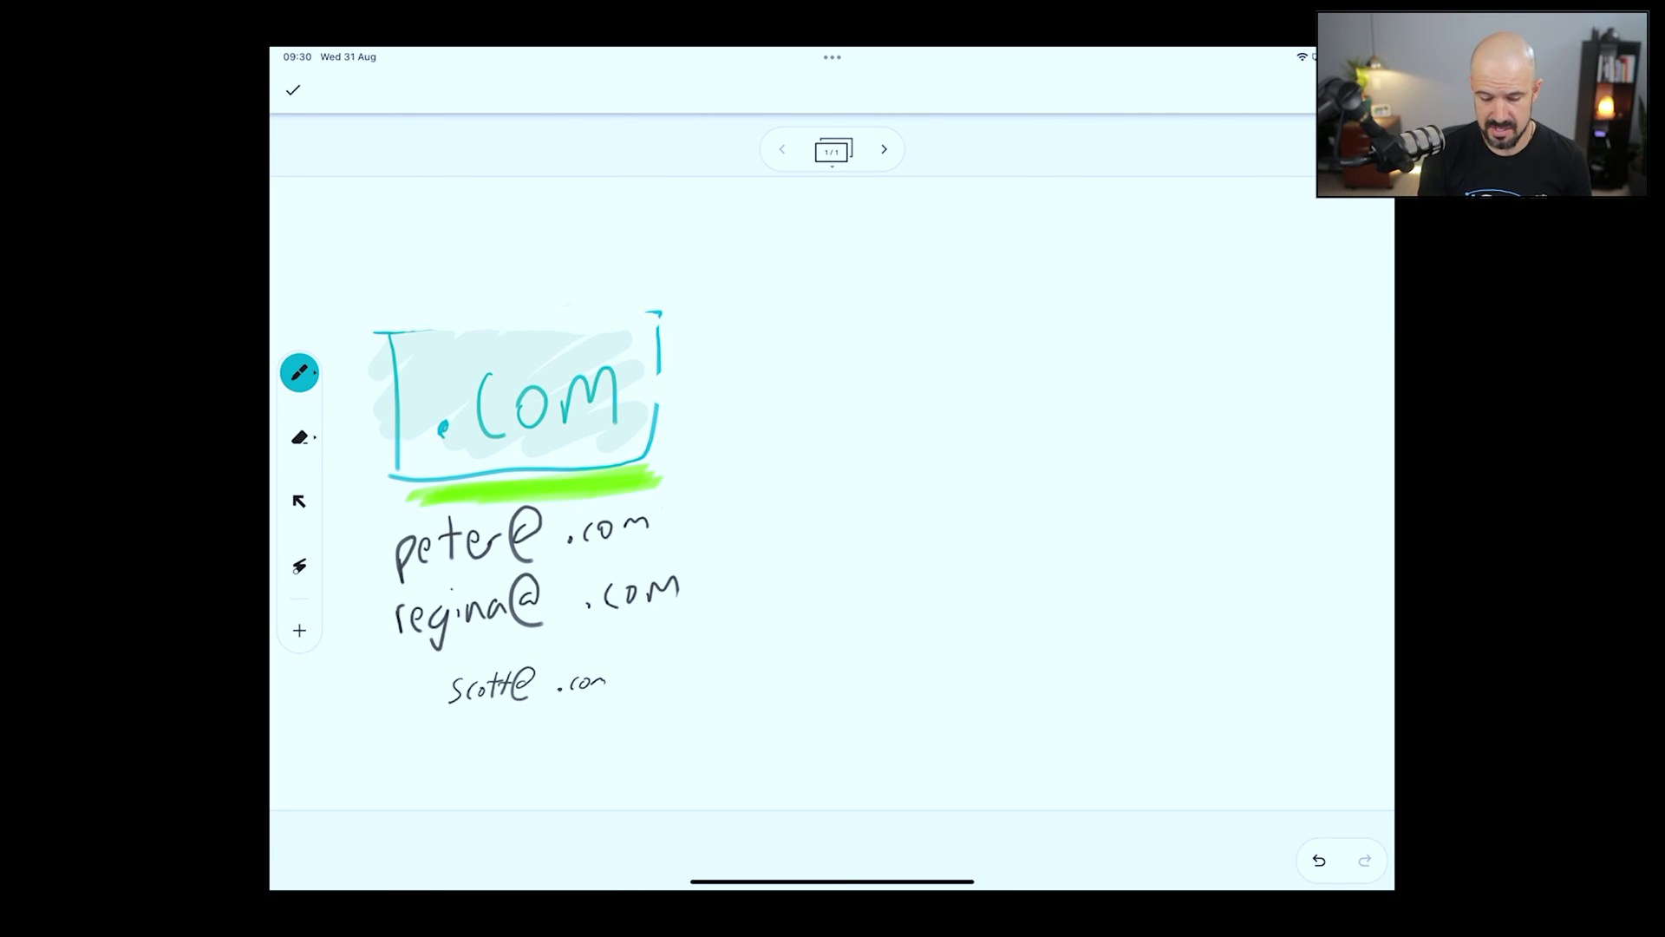
left_click_drag(858, 346, 856, 481)
mouse_move(855, 295)
left_mouse_down()
mouse_move(1180, 302)
mouse_move(1135, 490)
left_mouse_up()
left_click_drag(860, 488, 1138, 469)
- Write .com.au in the new box and add downward arrows above both boxes
left_click(887, 436)
mouse_move(918, 388)
left_mouse_down()
mouse_move(915, 439)
mouse_move(940, 403)
mouse_move(987, 430)
mouse_move(1060, 428)
left_mouse_up()
left_click(1008, 431)
left_click_drag(1072, 399, 1091, 425)
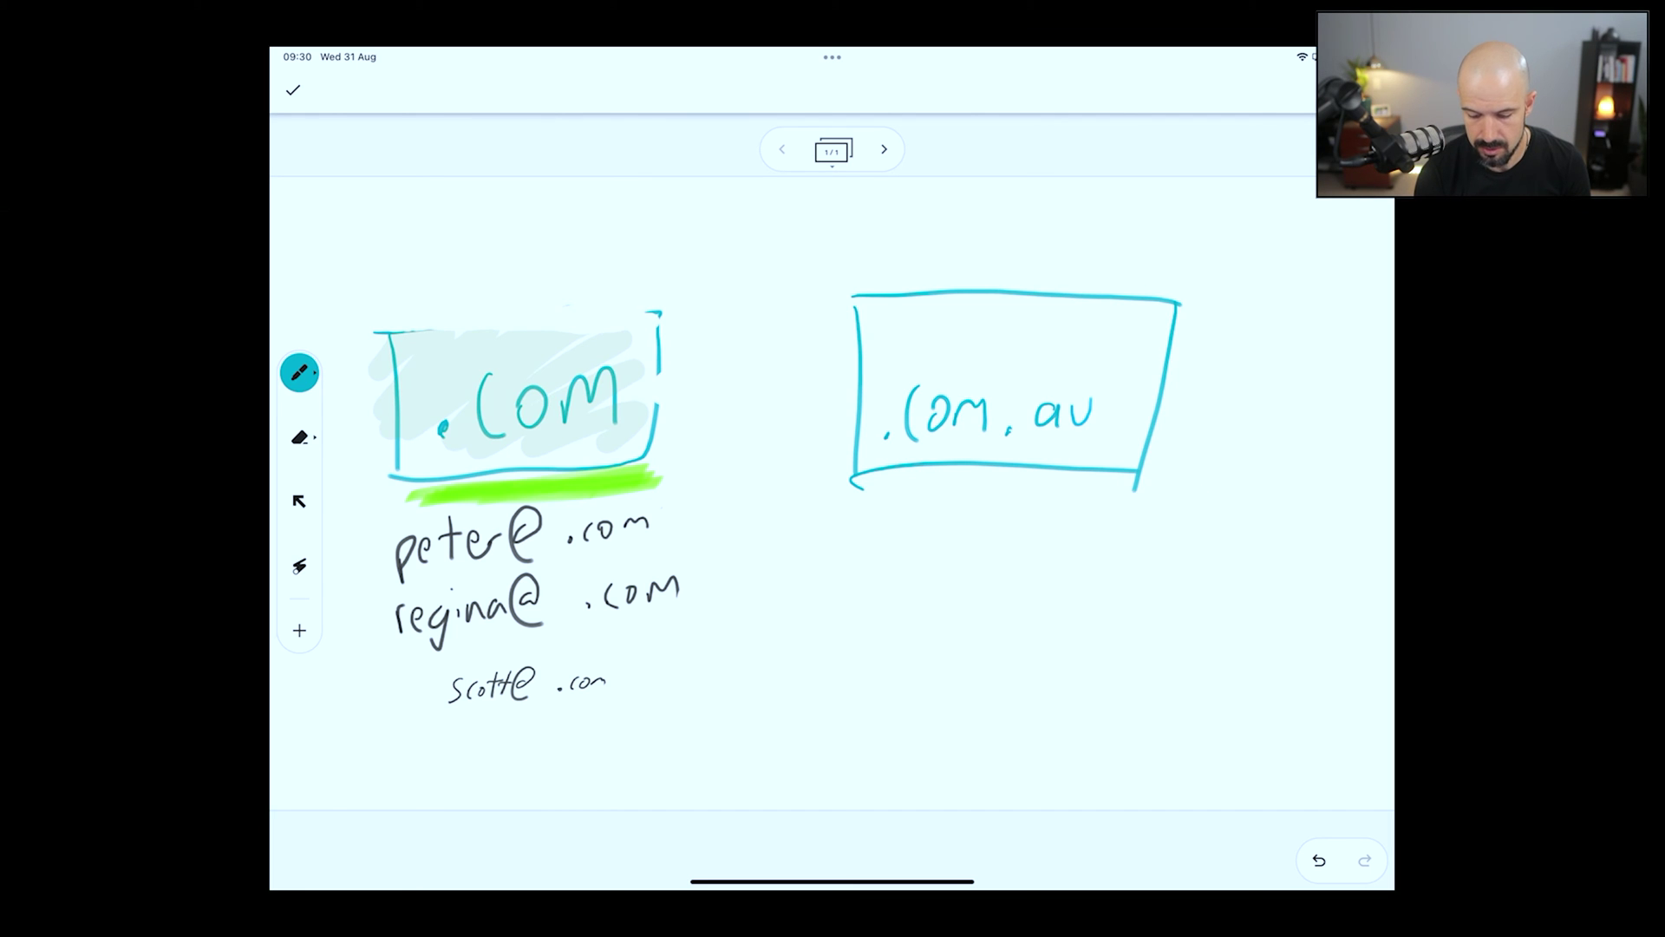
left_click_drag(996, 187, 1045, 241)
left_click_drag(983, 244, 1017, 270)
mouse_move(562, 195)
left_mouse_down()
mouse_move(542, 270)
mouse_move(572, 276)
left_mouse_up()
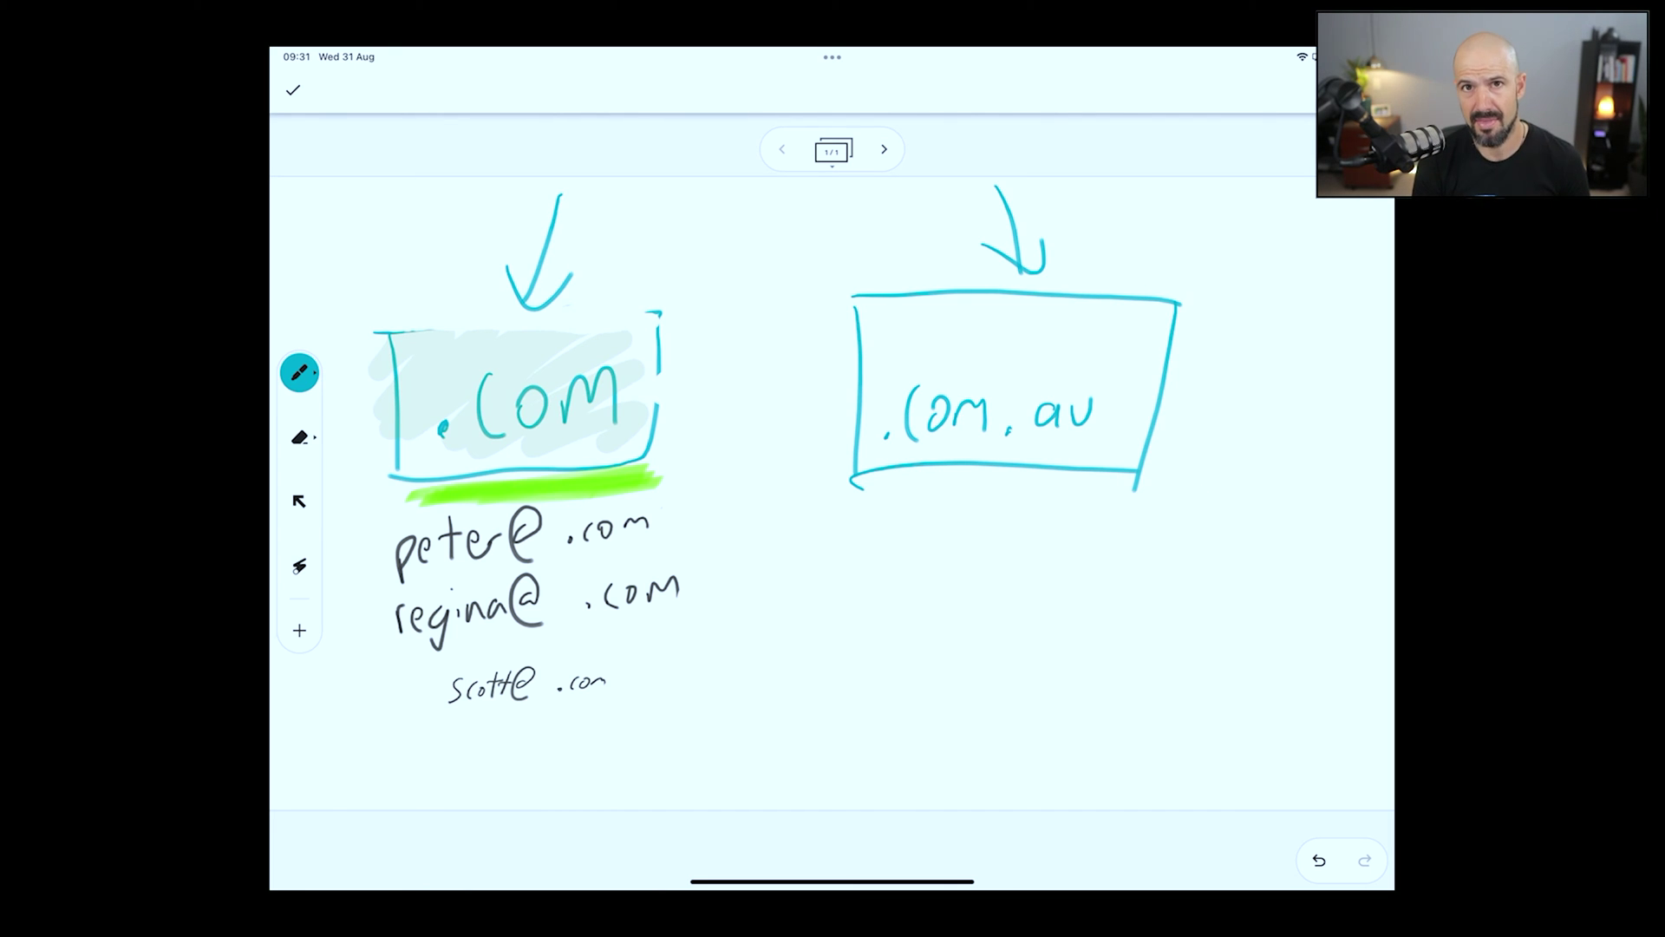
- Drag the scott@ note beneath the new .com.au box and set the pen to dark ink
left_click(299, 501)
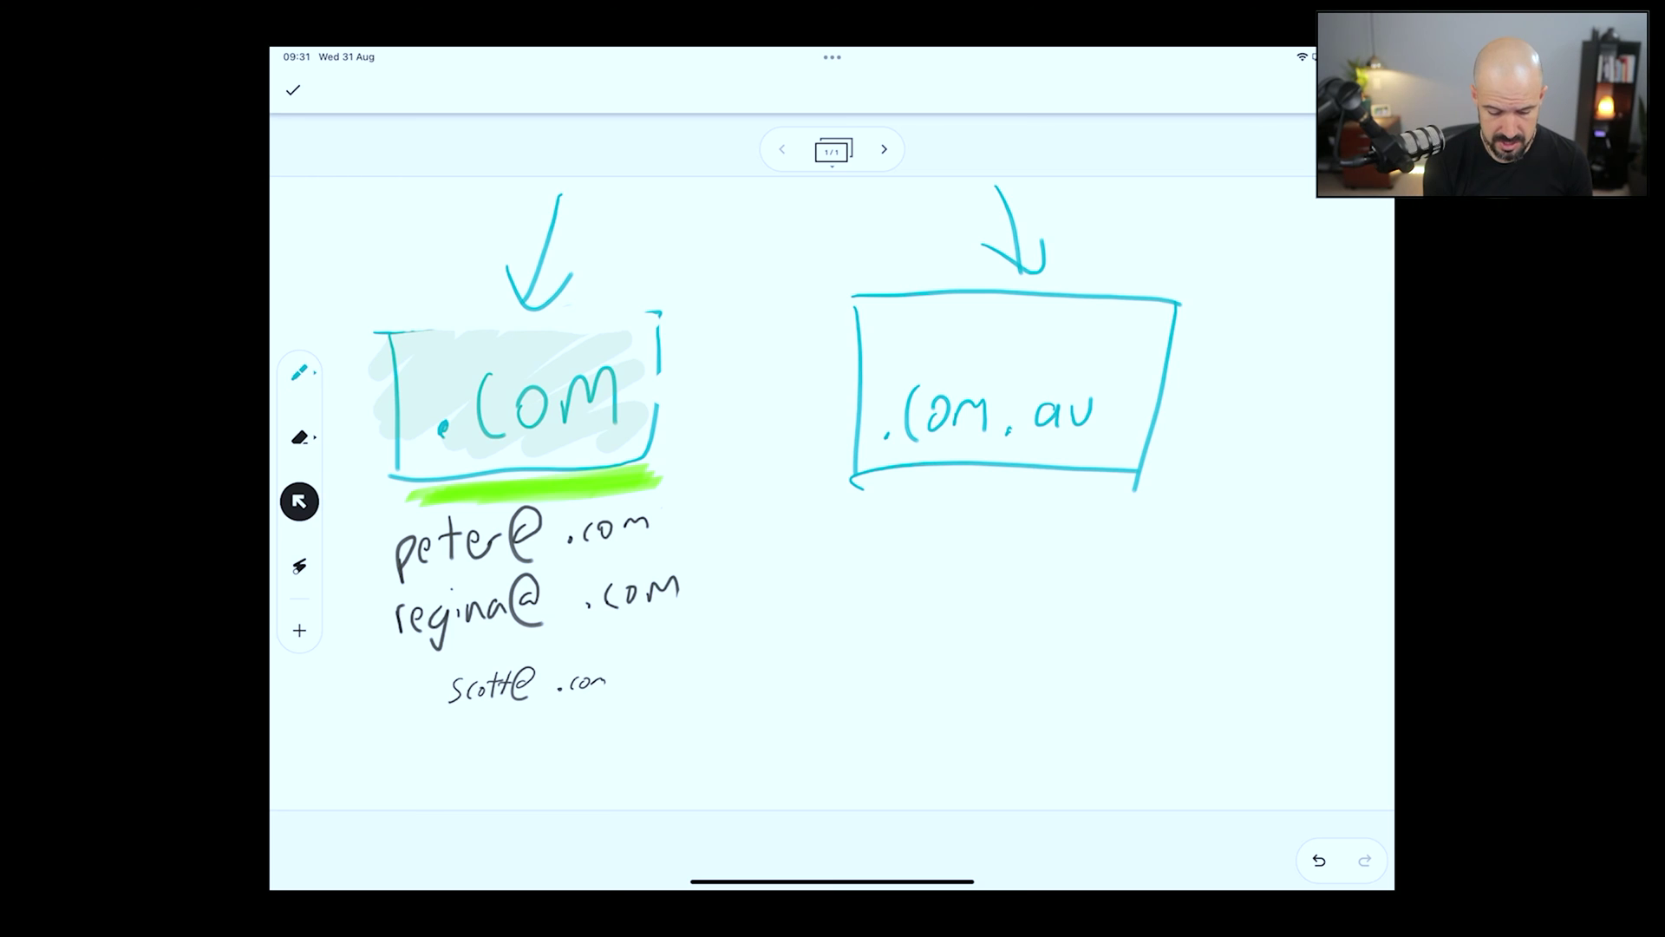
left_click(533, 690)
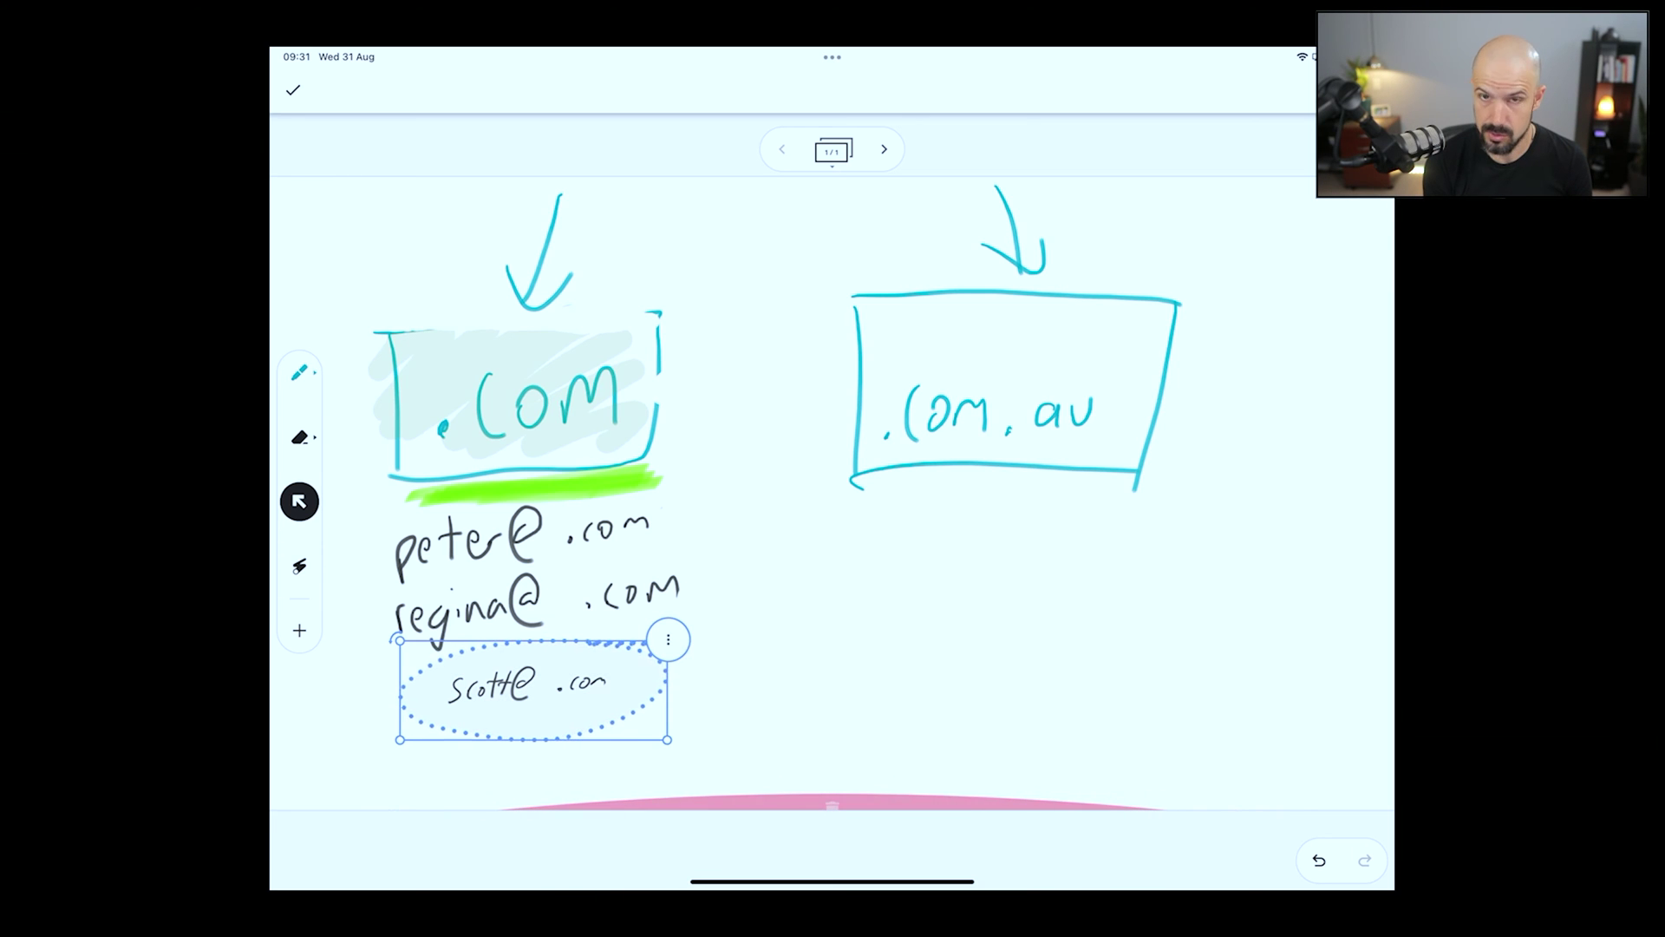
left_click_drag(533, 689, 985, 559)
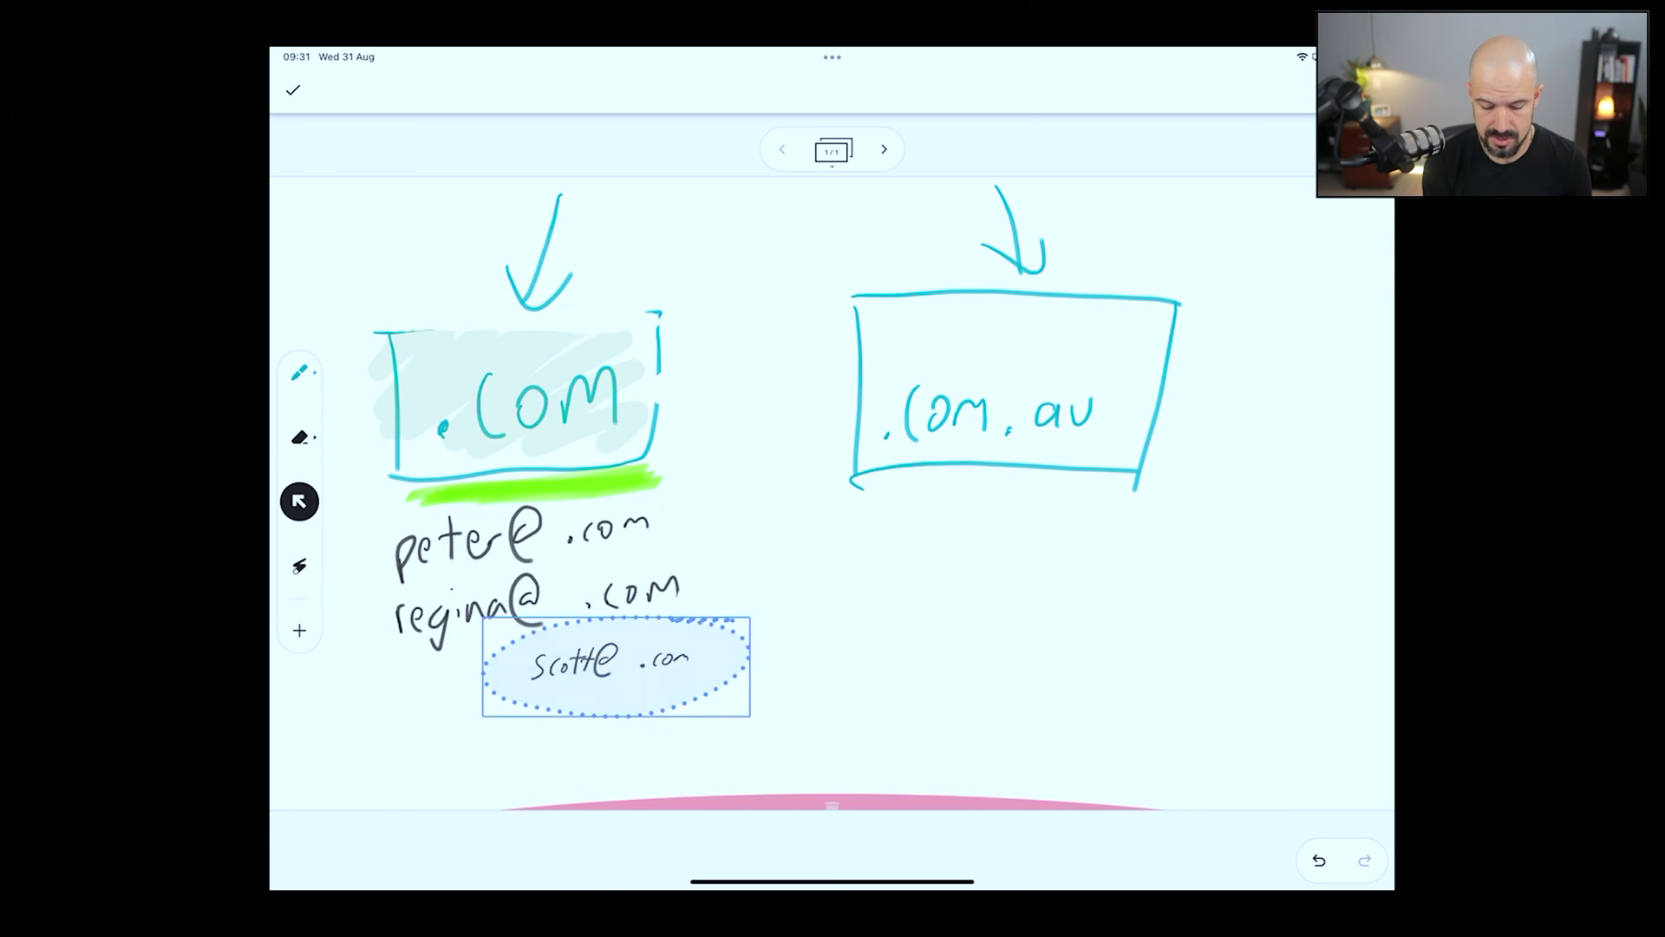
left_click(1162, 555)
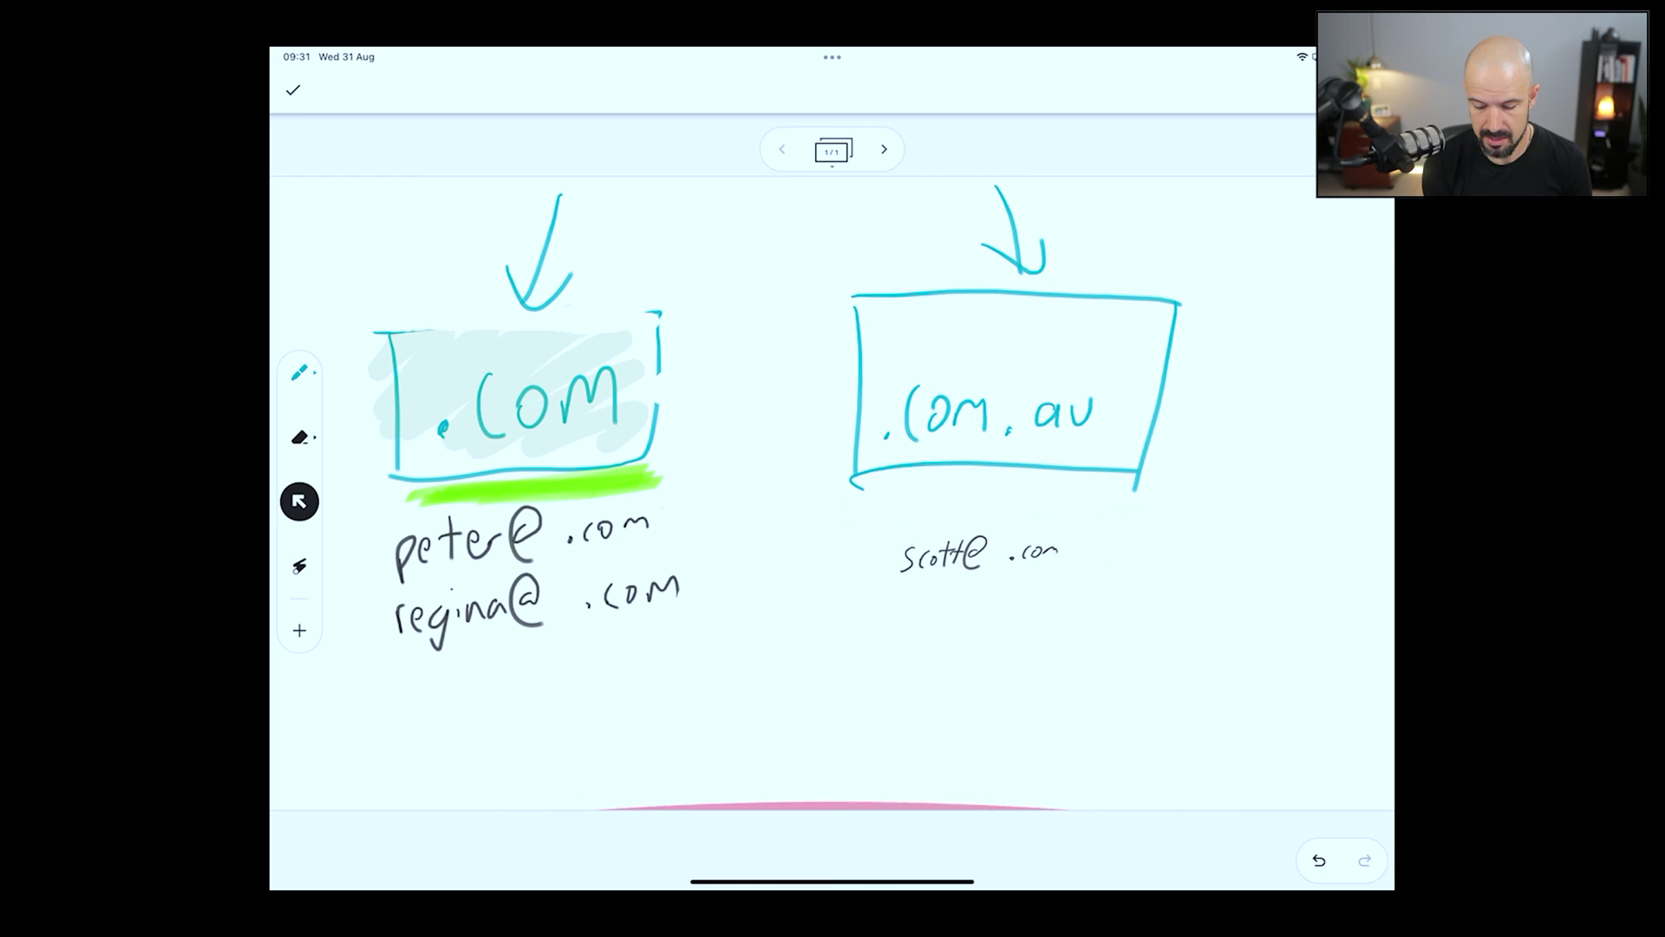
left_click(299, 373)
left_click(352, 373)
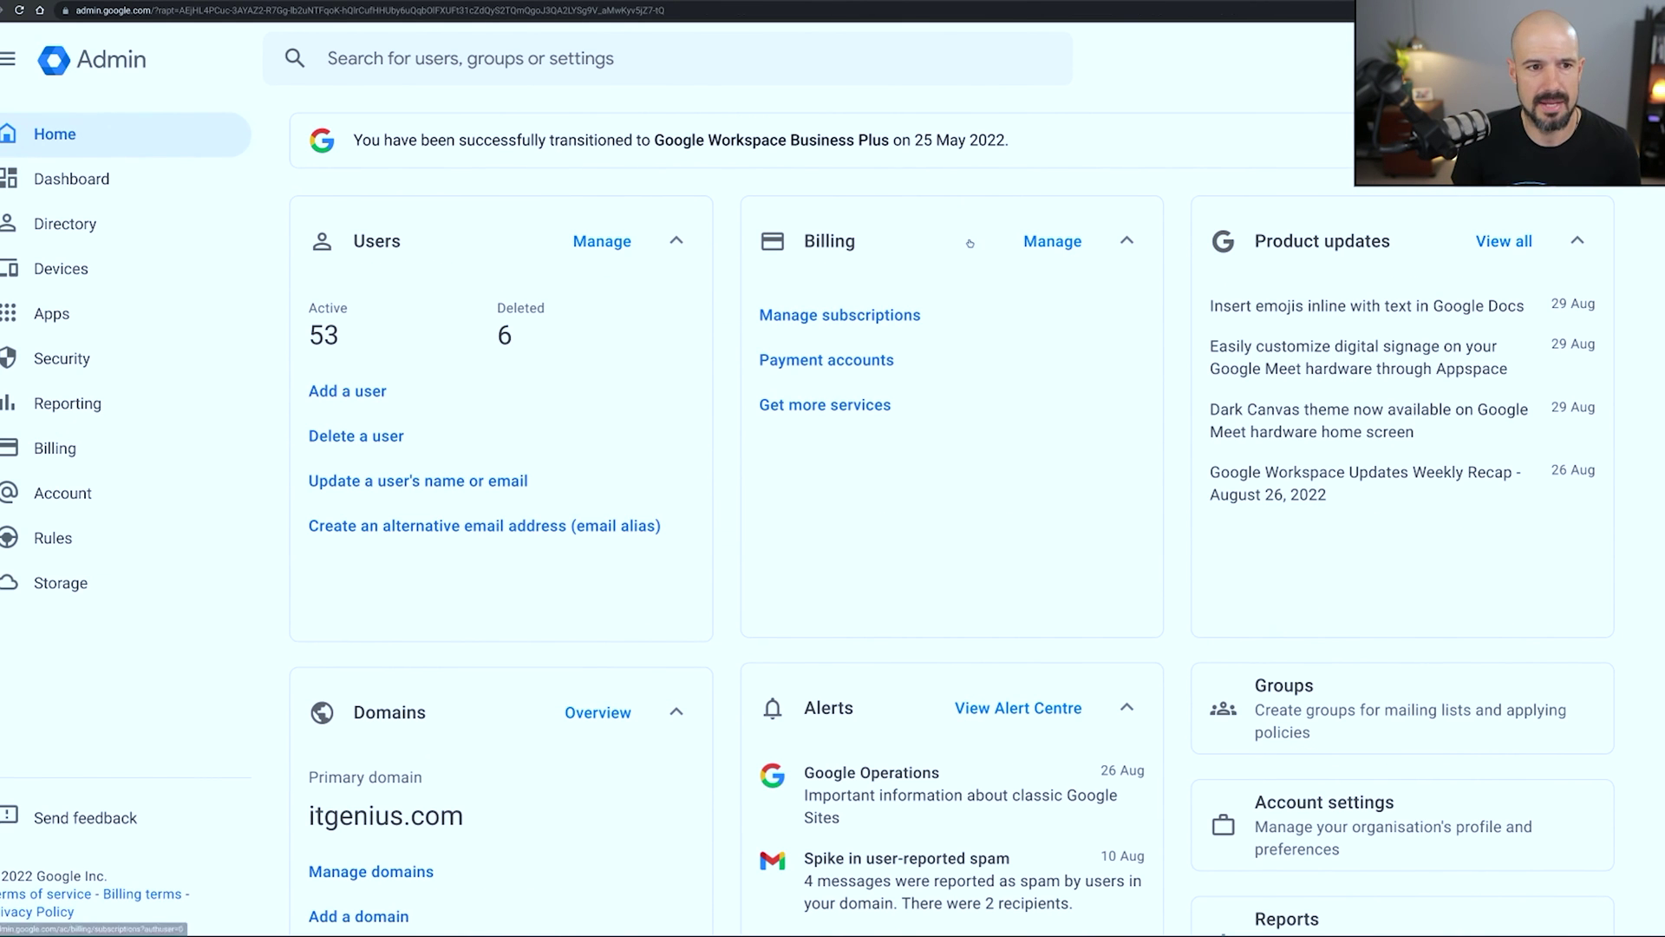
- Expand the Account > Domains section in the Admin console sidebar
left_click(63, 493)
- Open Manage domains to list itgenius.com and its verified itgenius.com.au alias domain
left_click(154, 675)
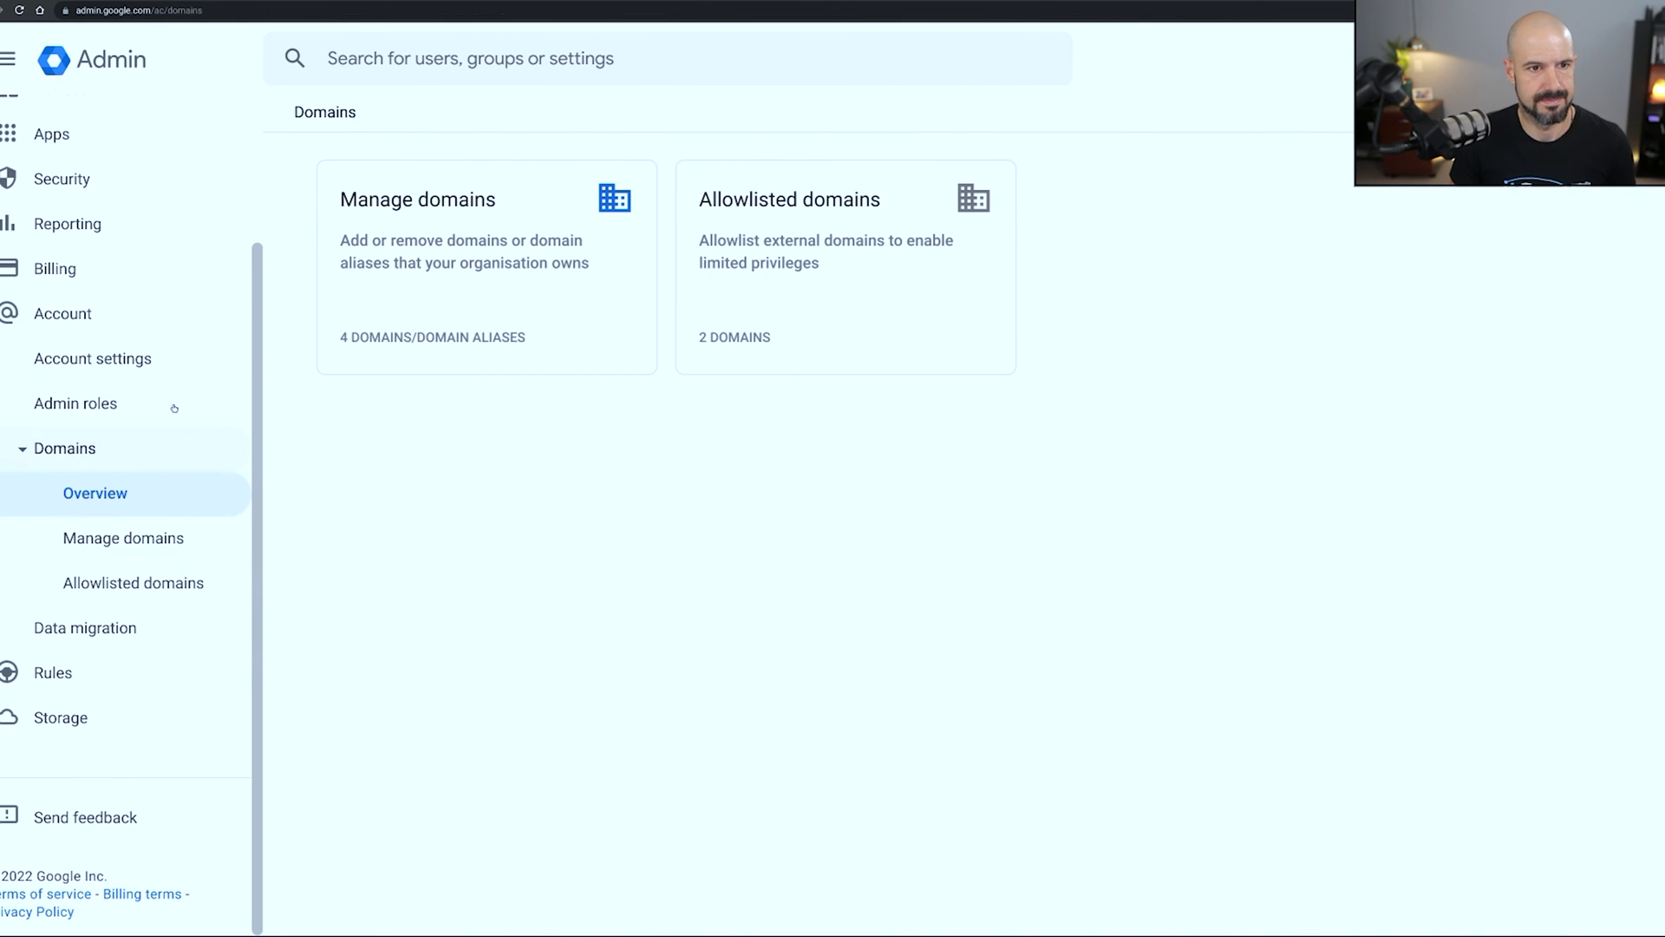
left_click(464, 286)
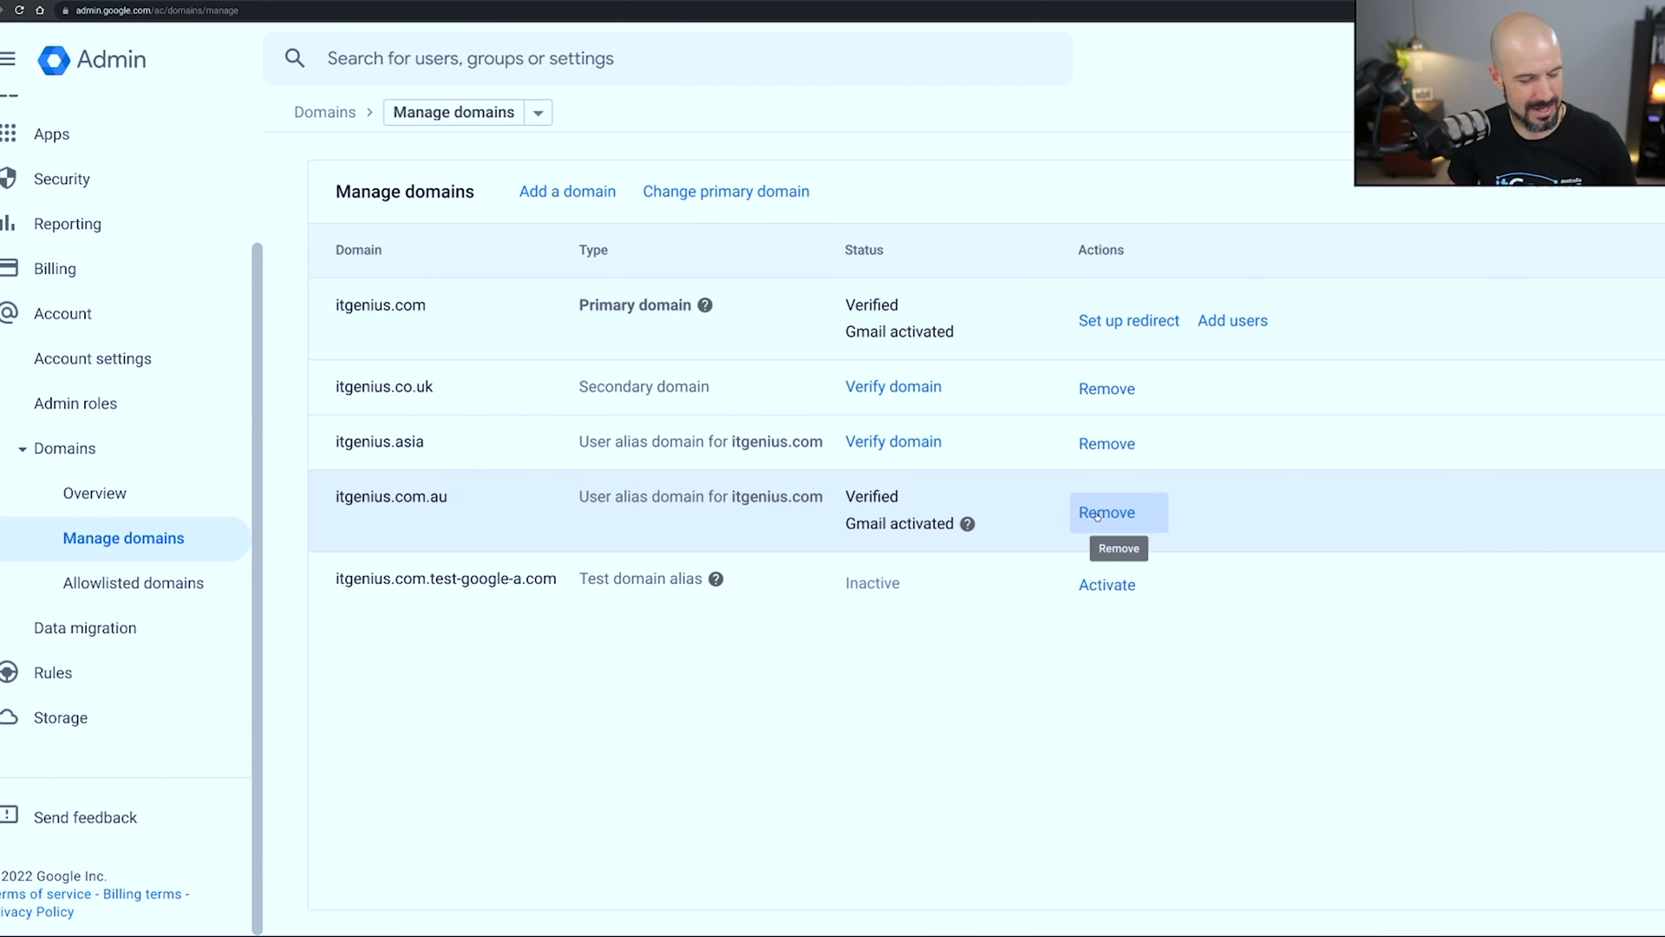
left_click(588, 197)
left_click(586, 248)
type("www.")
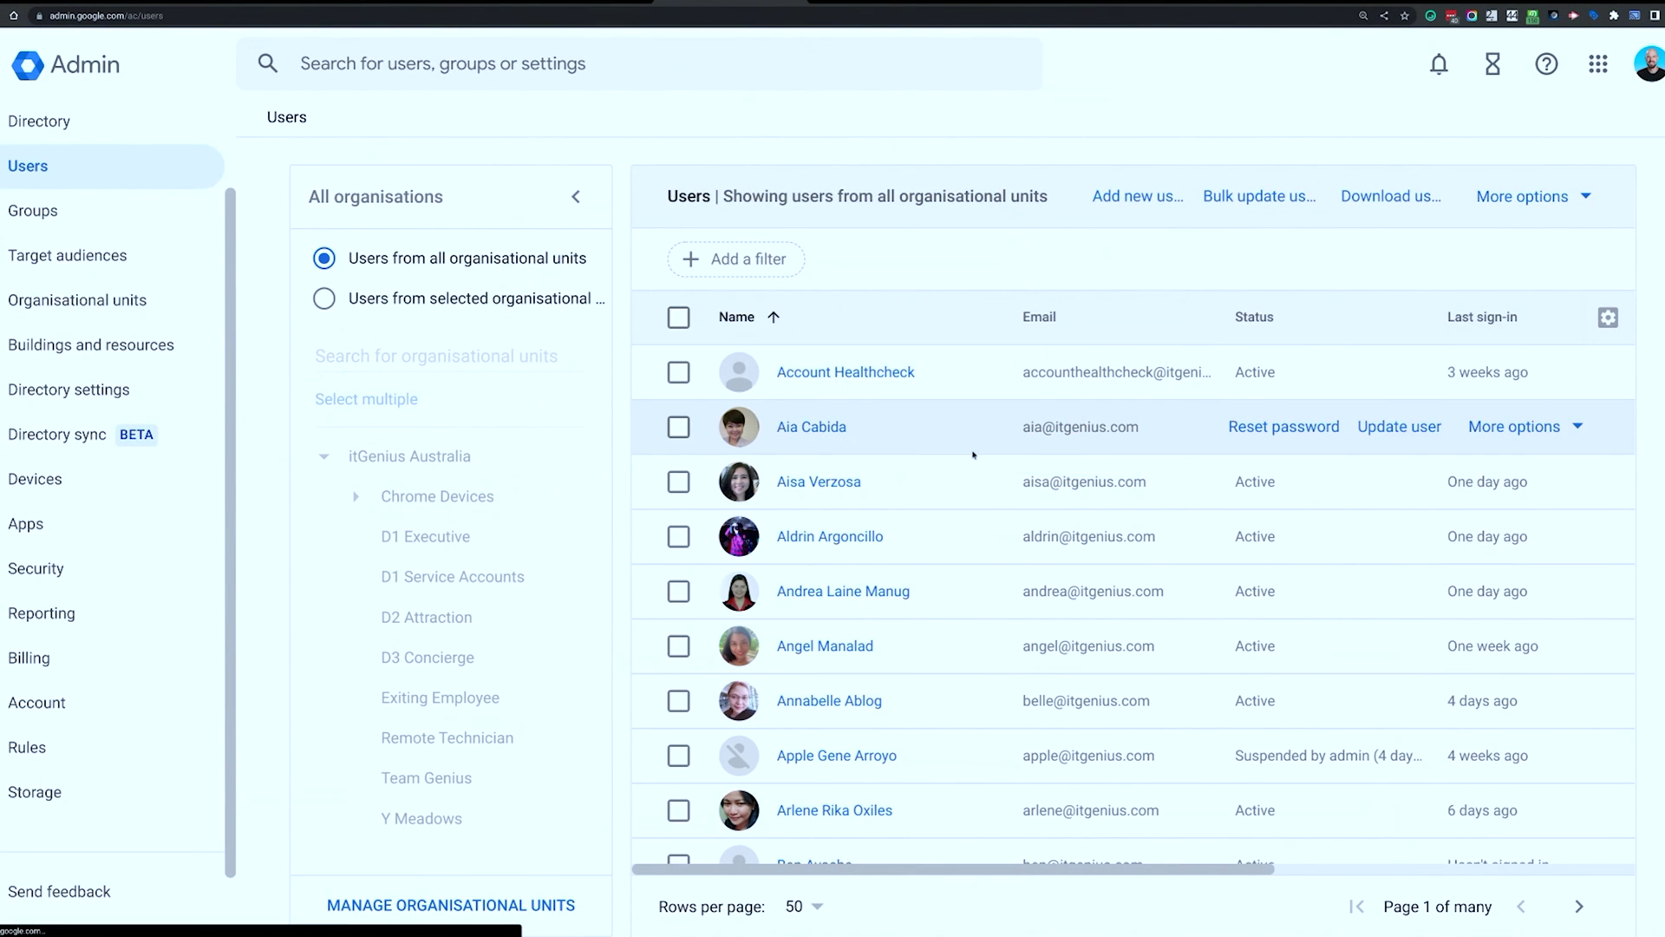
- Scroll down the Users list and open the admin user's account page
scroll(974, 457, "down", 10)
scroll(974, 457, "down", 4)
scroll(974, 457, "down", 3)
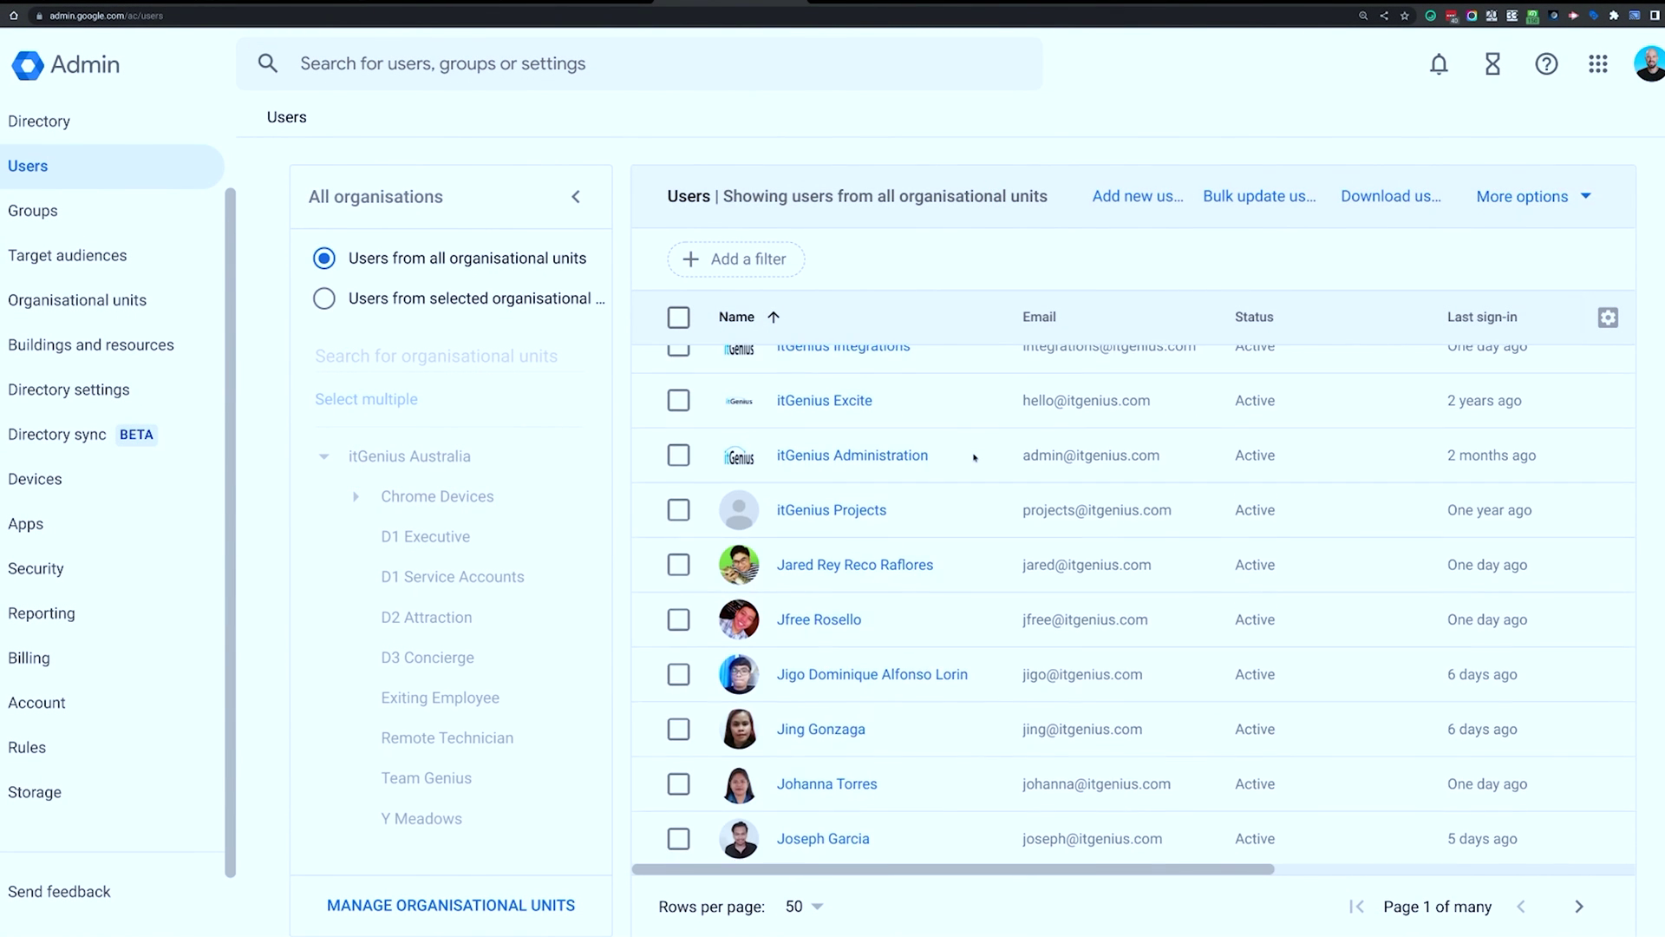
scroll(974, 457, "down", 4)
scroll(974, 457, "down", 4)
scroll(974, 457, "down", 2)
scroll(974, 457, "down", 3)
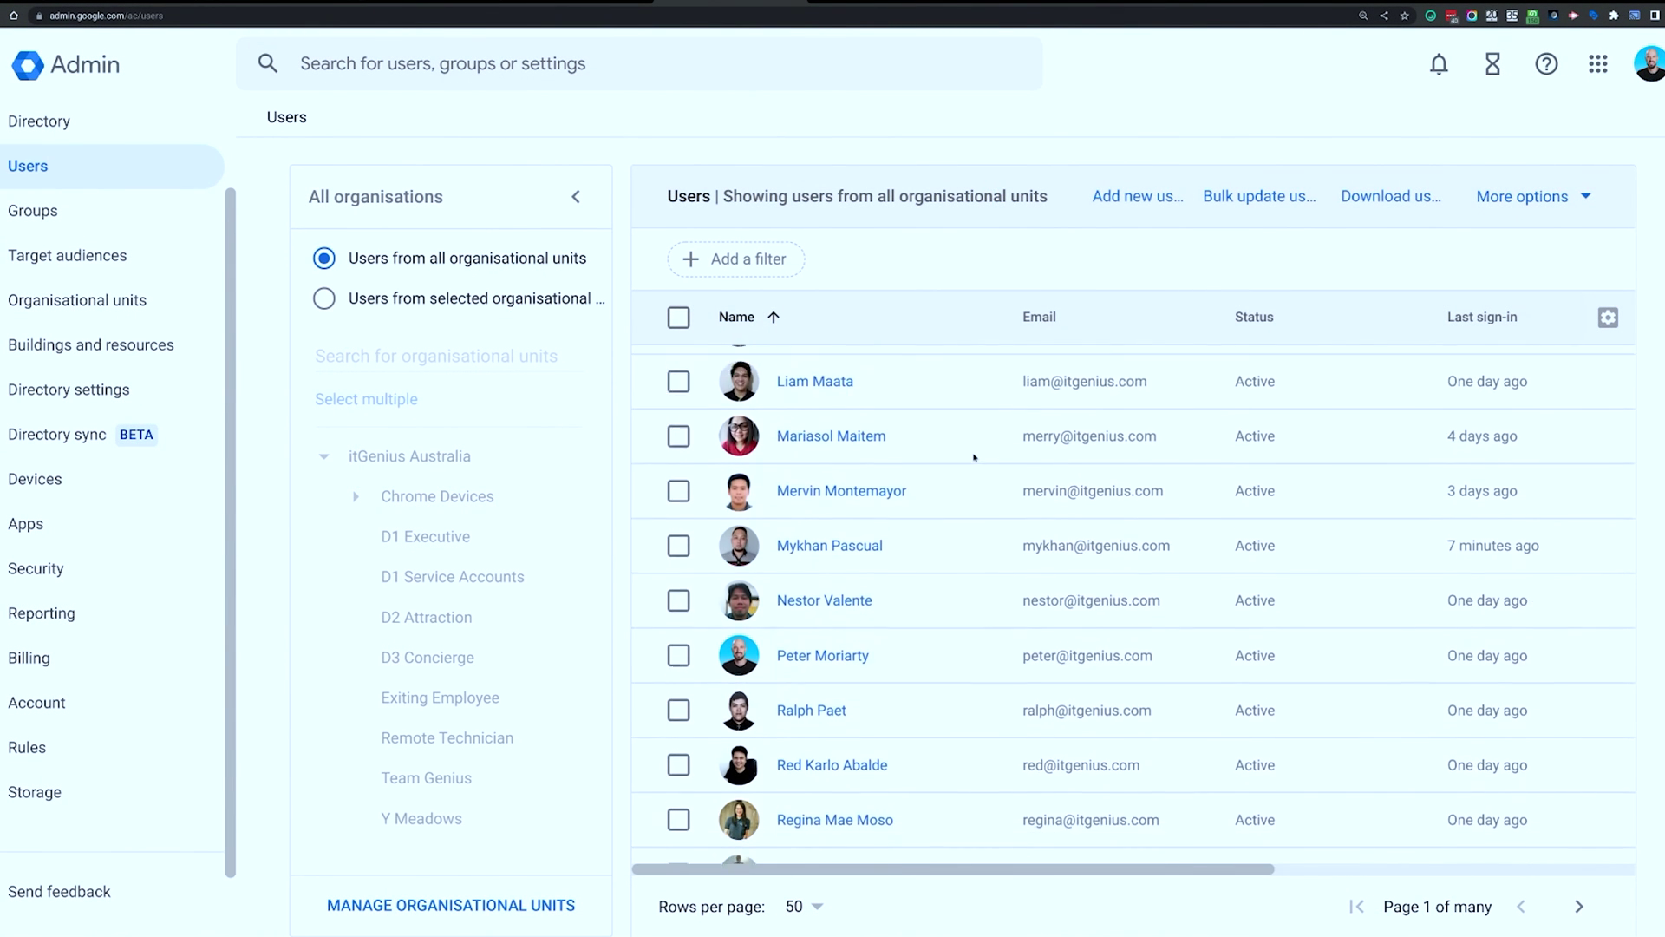
left_click(841, 603)
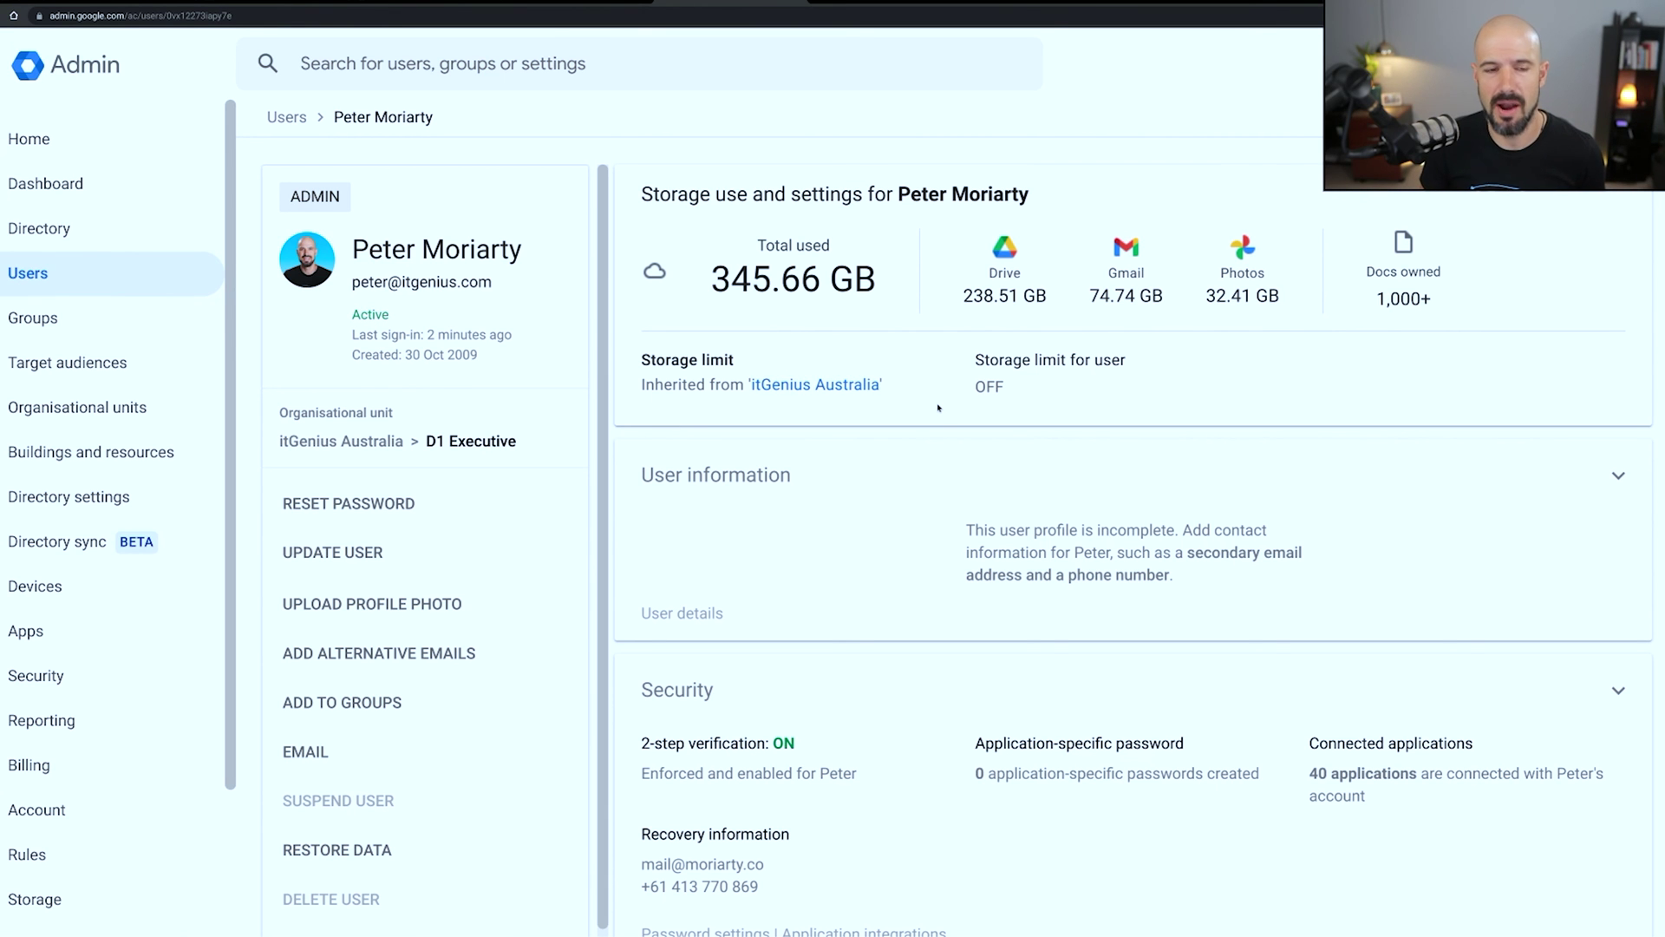
- Expand User information to view contact details and three itgenius.com alternative emails
left_click(921, 483)
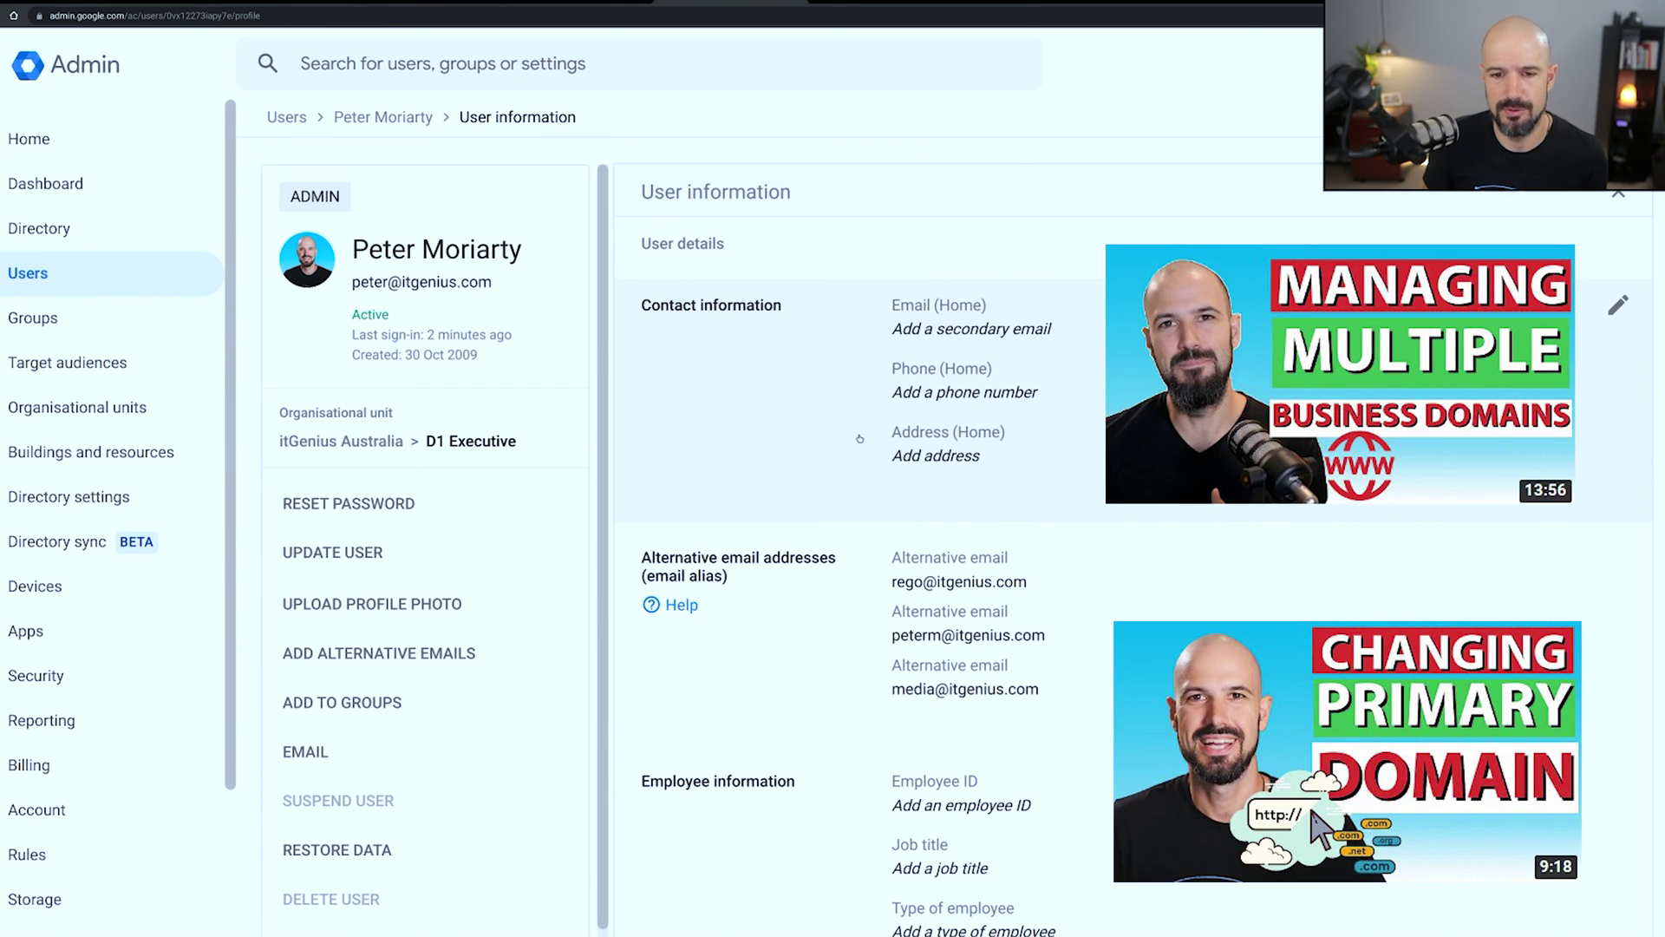
scroll(859, 439, "down", 2)
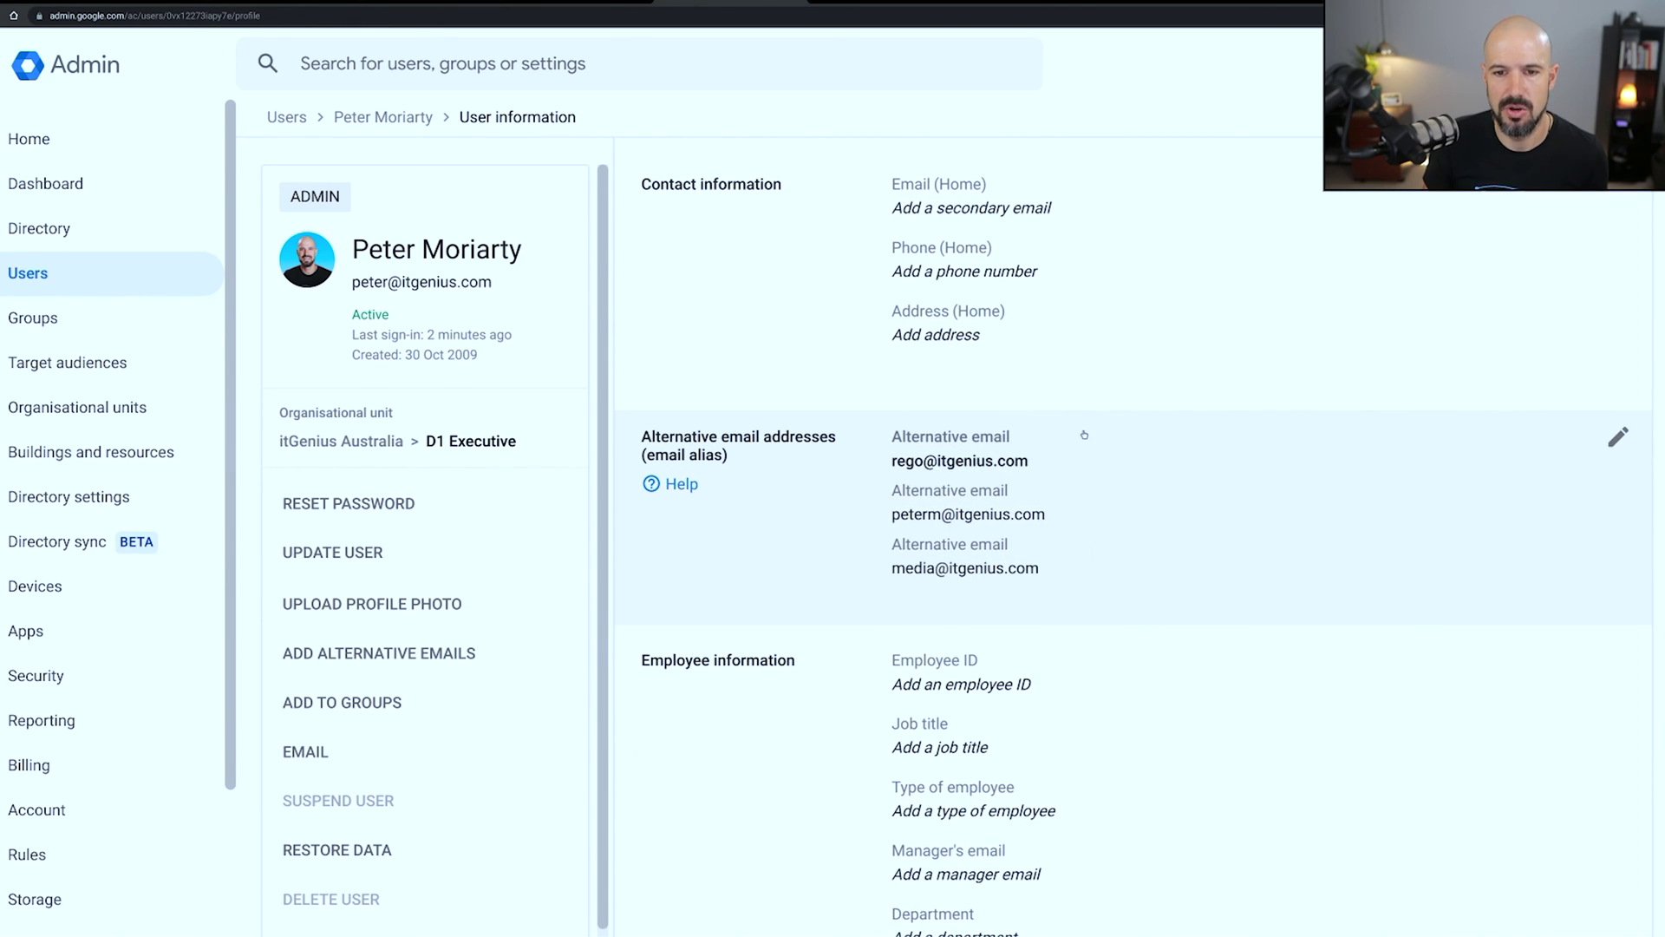
scroll(1107, 586, "up", 2)
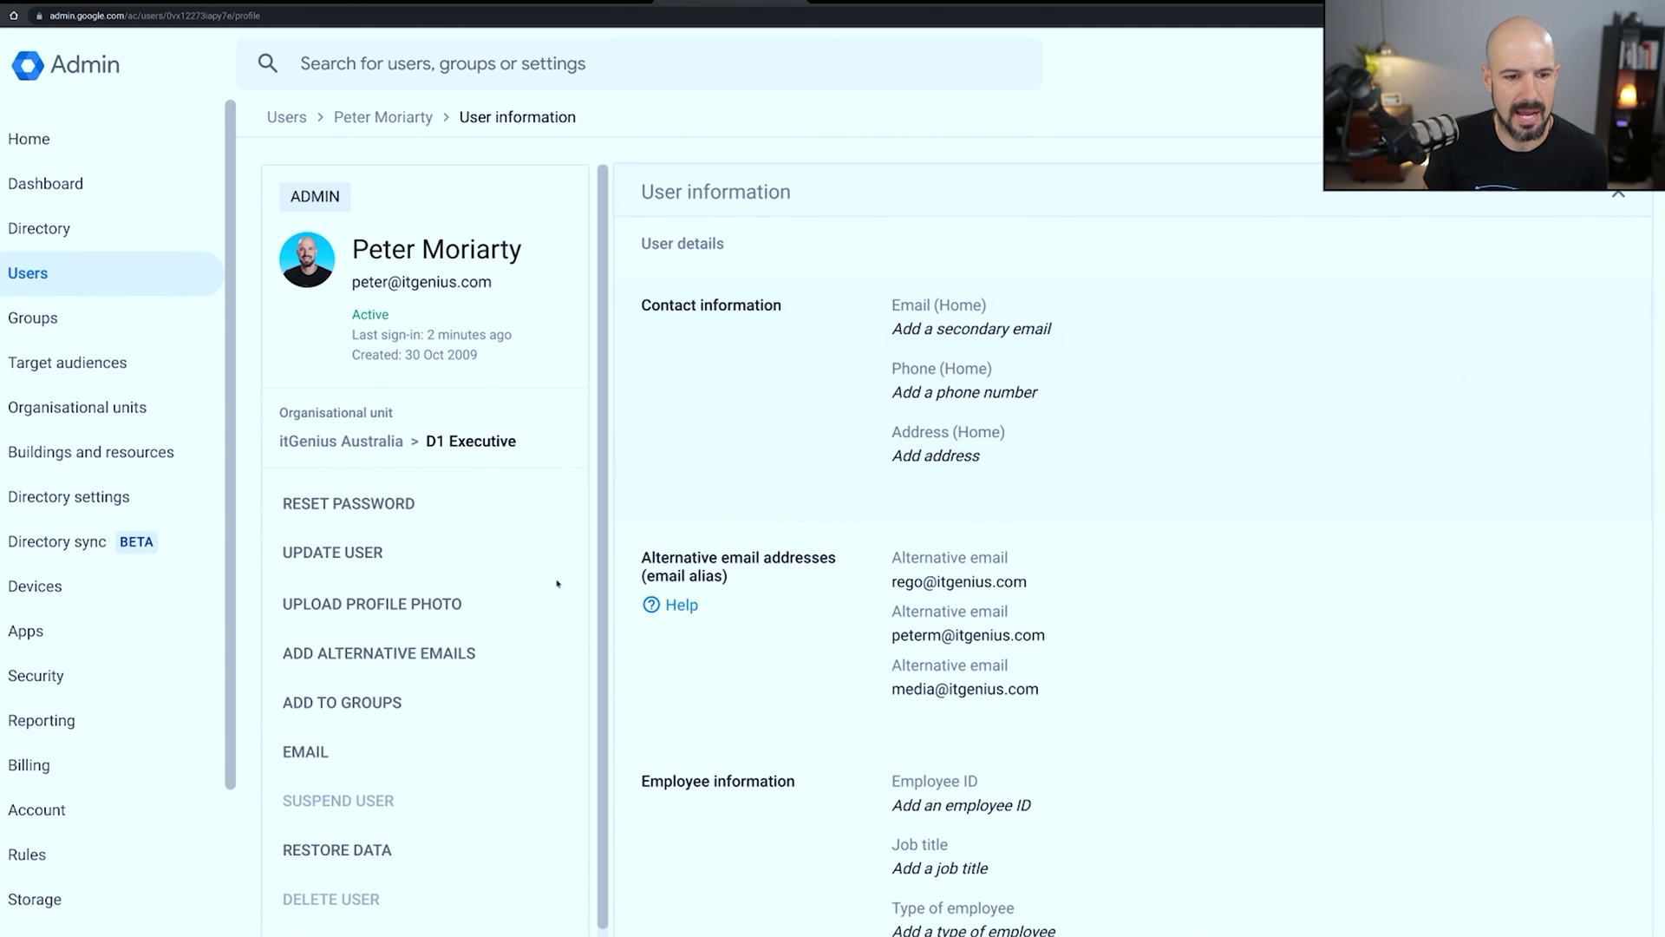
left_click(521, 551)
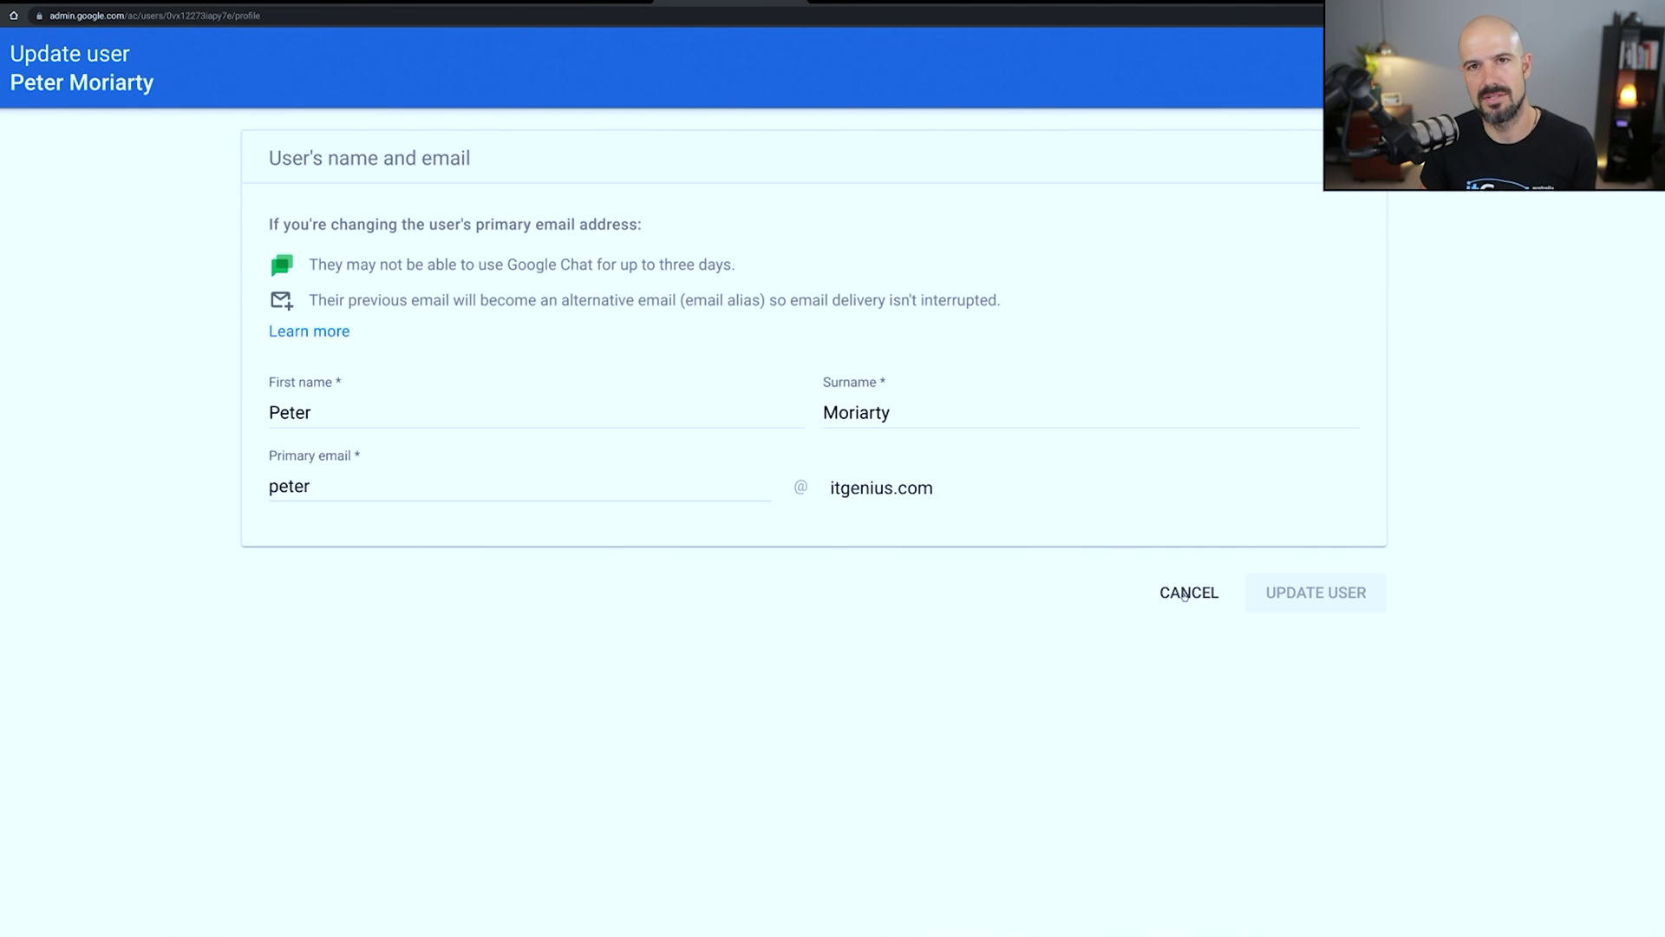
left_click(1185, 595)
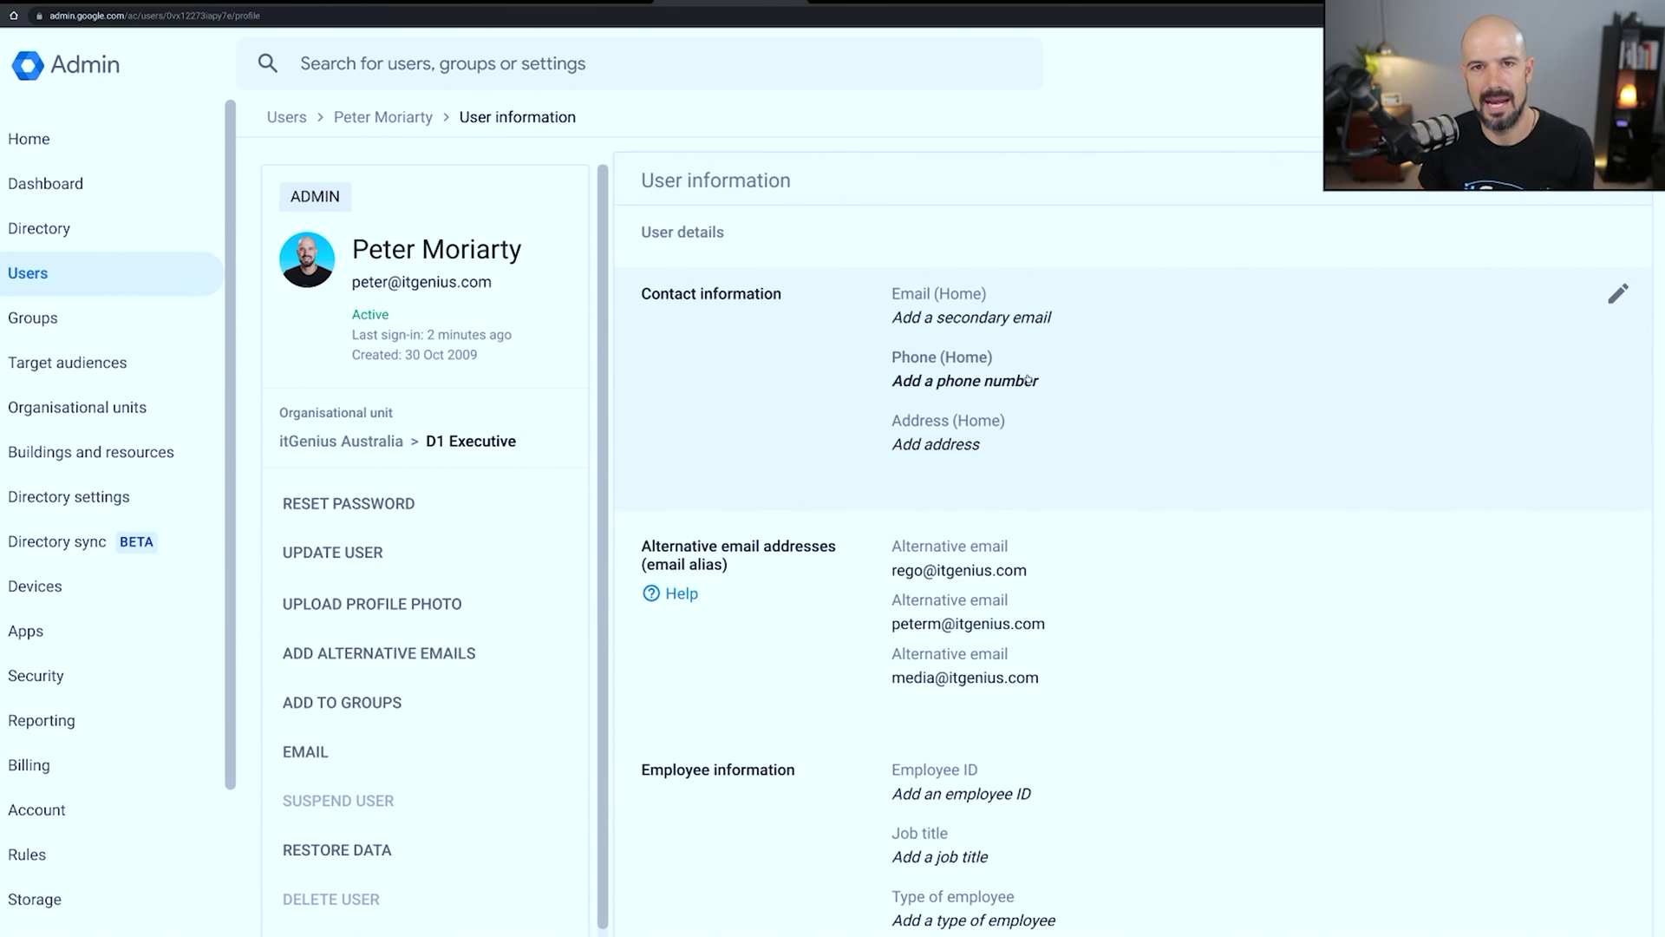